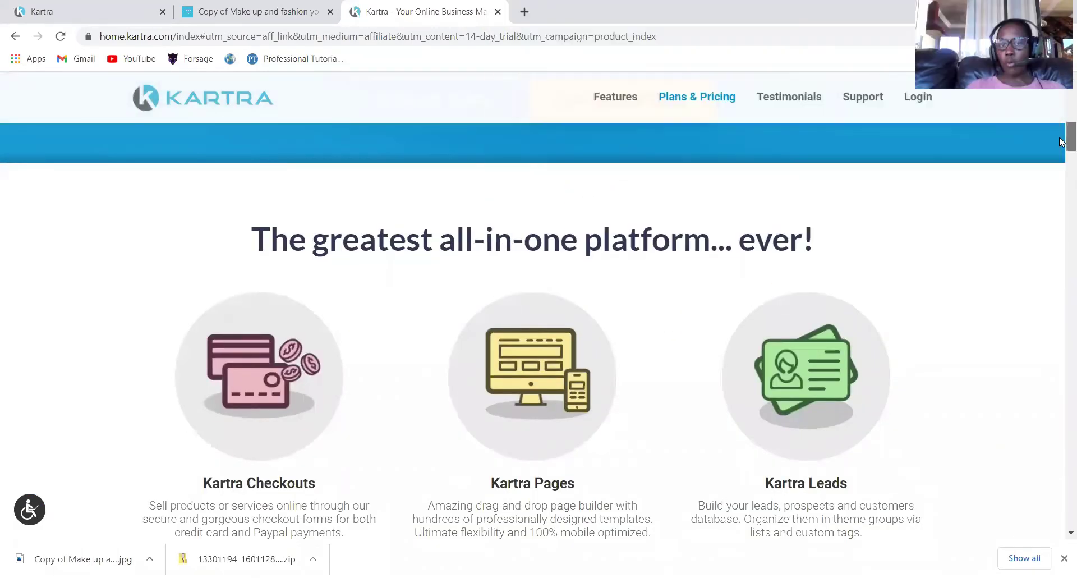
Open the checkout for the $99 Starter plan's 14-day trial at USD 1.00.
{"action": "scroll", "coordinate": [602, 279], "scroll_direction": "up", "scroll_amount": 3}
{"action": "left_click", "coordinate": [586, 291]}
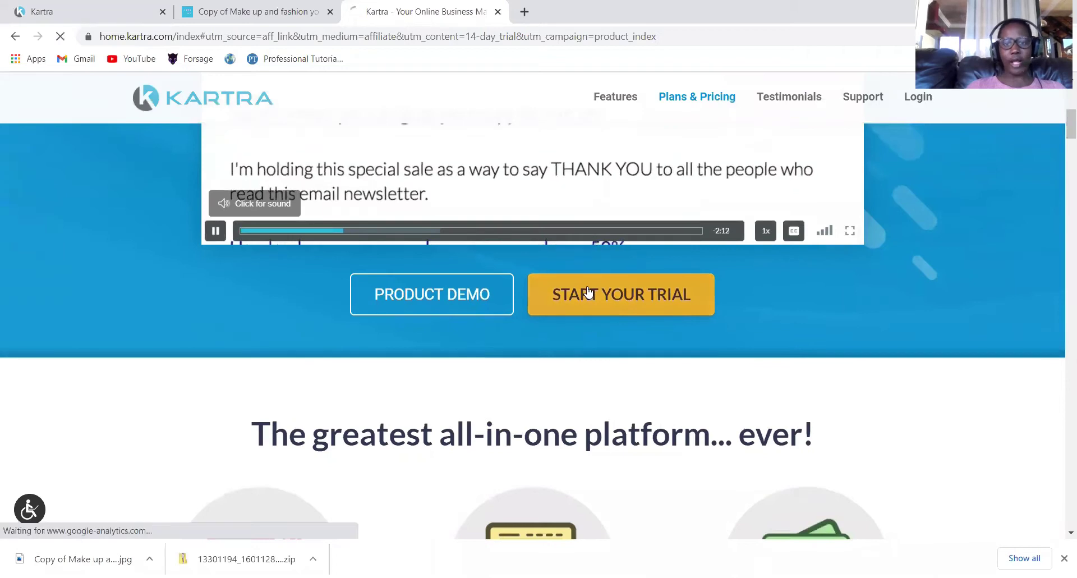
{"action": "scroll", "coordinate": [1062, 106], "scroll_direction": "down", "scroll_amount": 10}
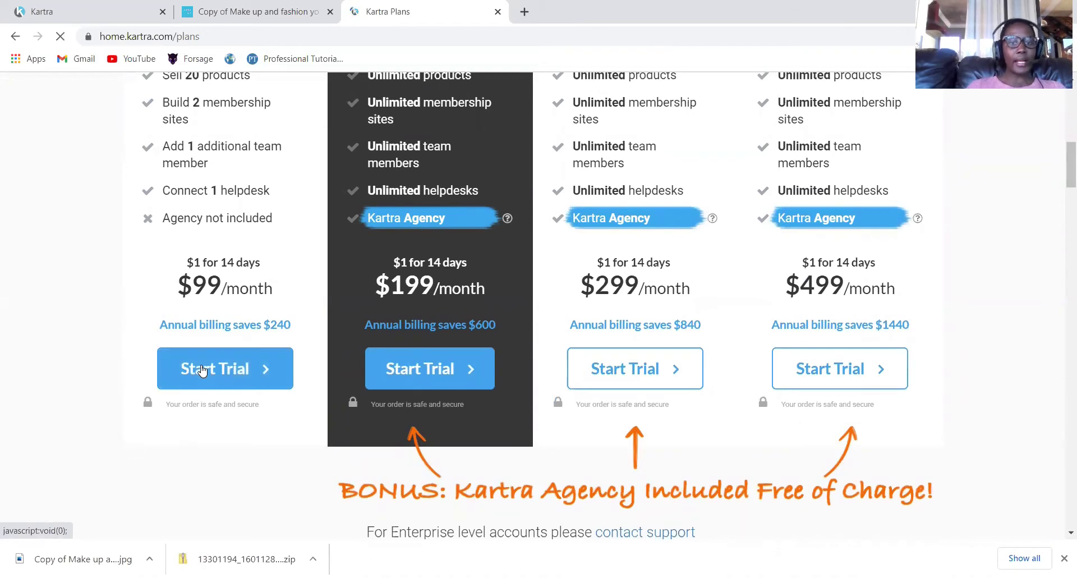
{"action": "left_click", "coordinate": [202, 371]}
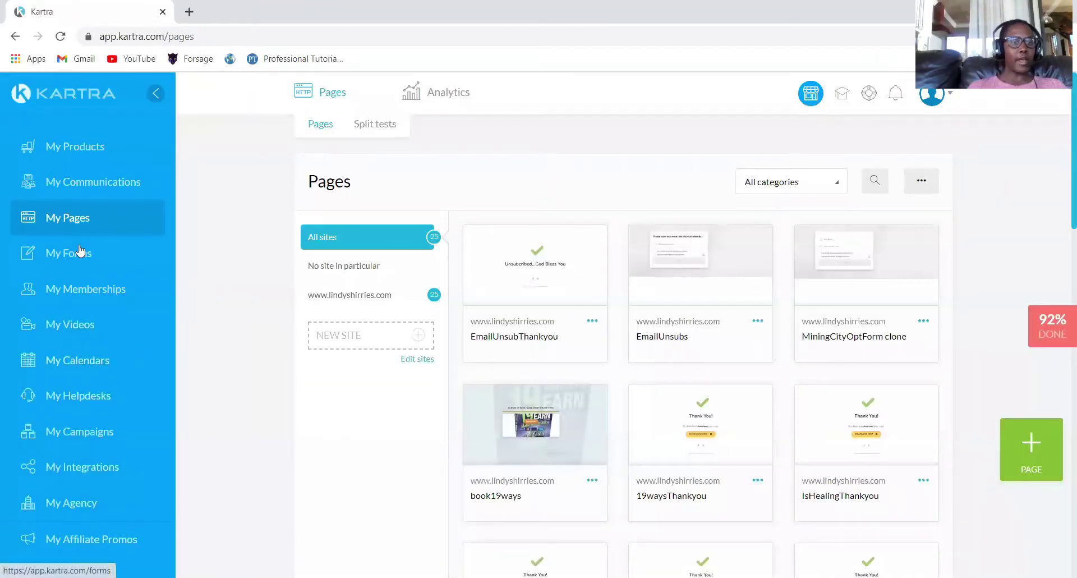
Create a blank page named TESTIndex in category Test with No site.
{"action": "left_click", "coordinate": [1038, 443]}
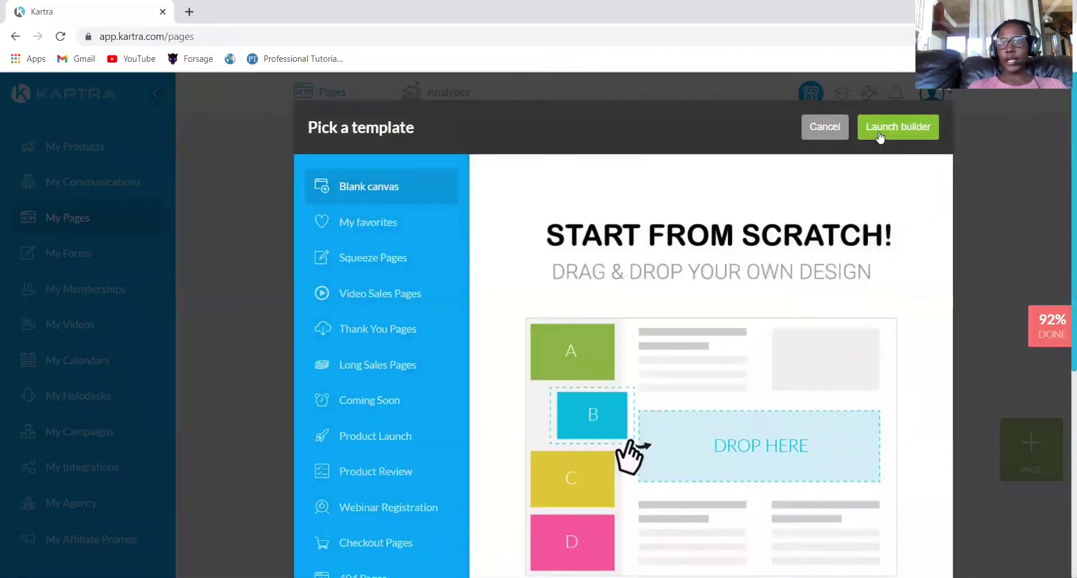
{"action": "left_click", "coordinate": [879, 133]}
{"action": "left_click", "coordinate": [517, 208]}
{"action": "type", "text": "TESTIndex"}
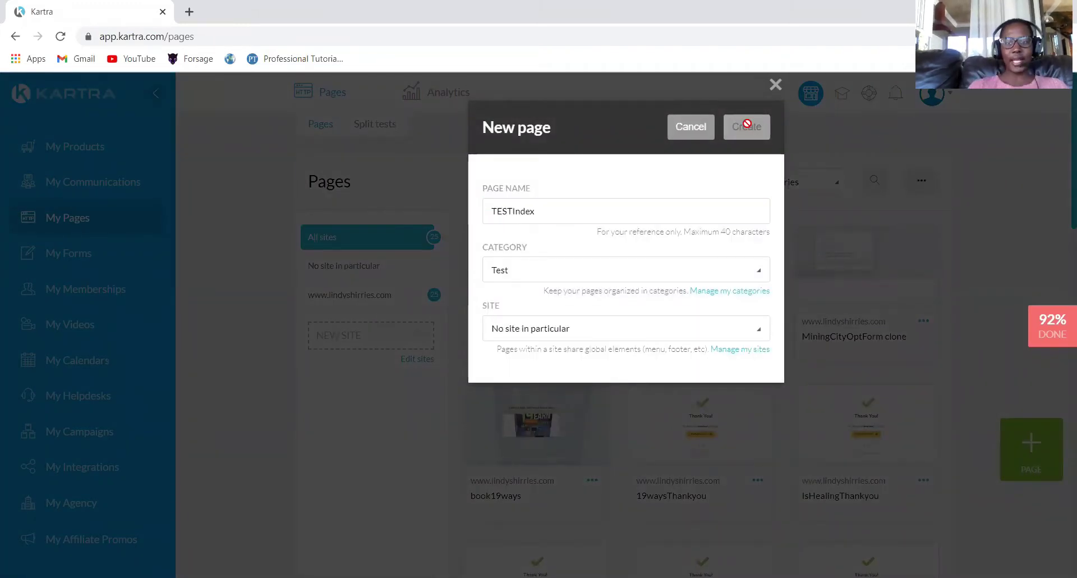
{"action": "left_click", "coordinate": [747, 124]}
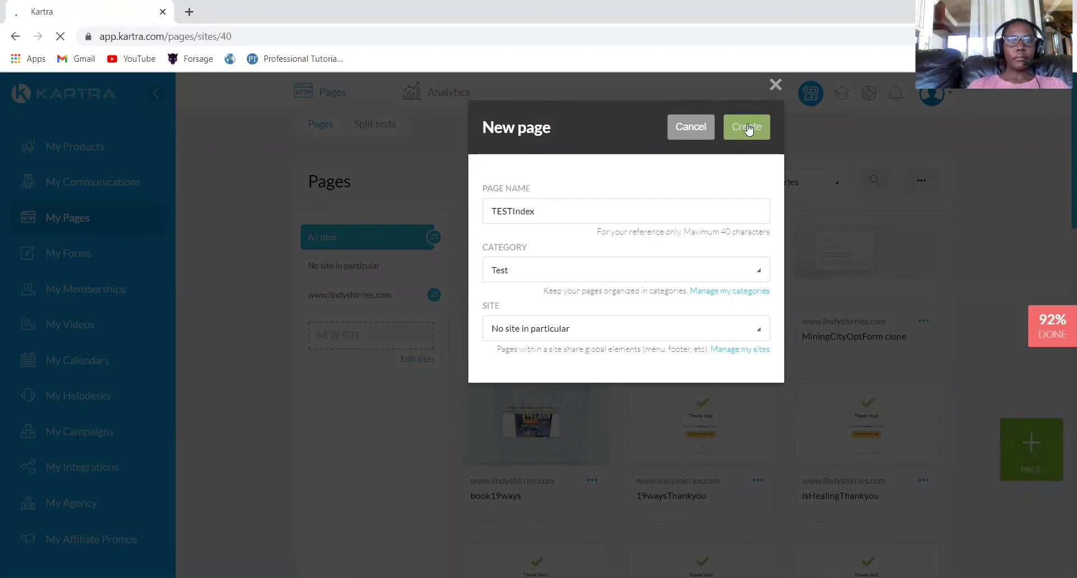
{"action": "left_click", "coordinate": [748, 126]}
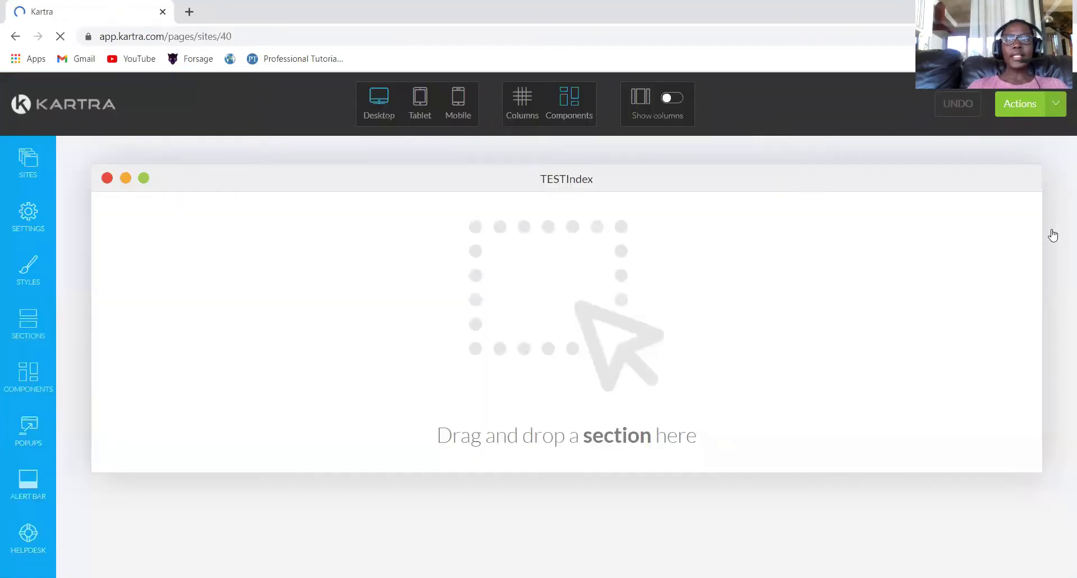
Drag the centred-logo dark header template from Header Menus onto the canvas.
{"action": "left_click", "coordinate": [23, 321]}
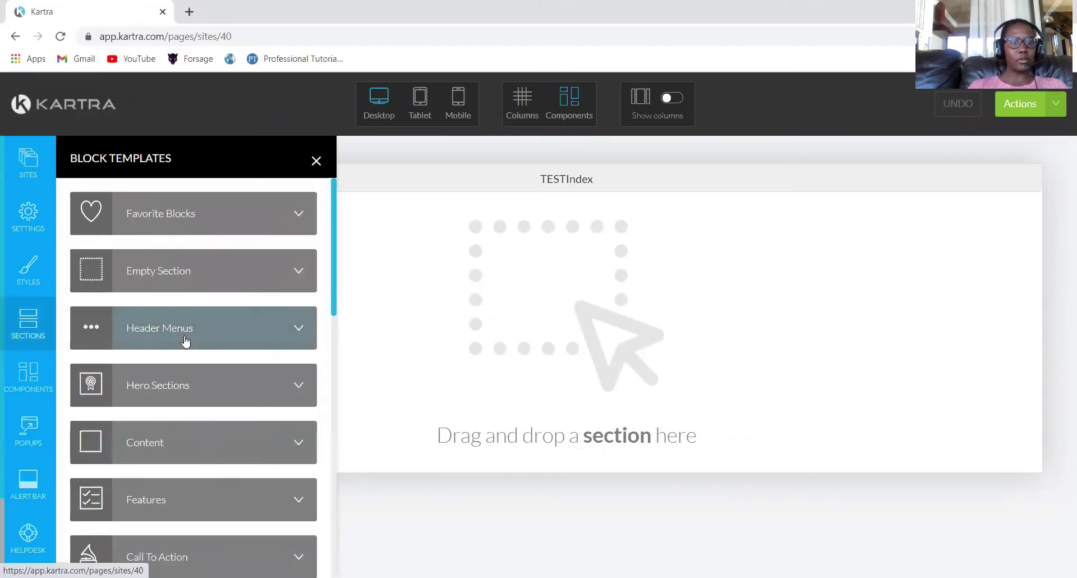
{"action": "left_click", "coordinate": [197, 324]}
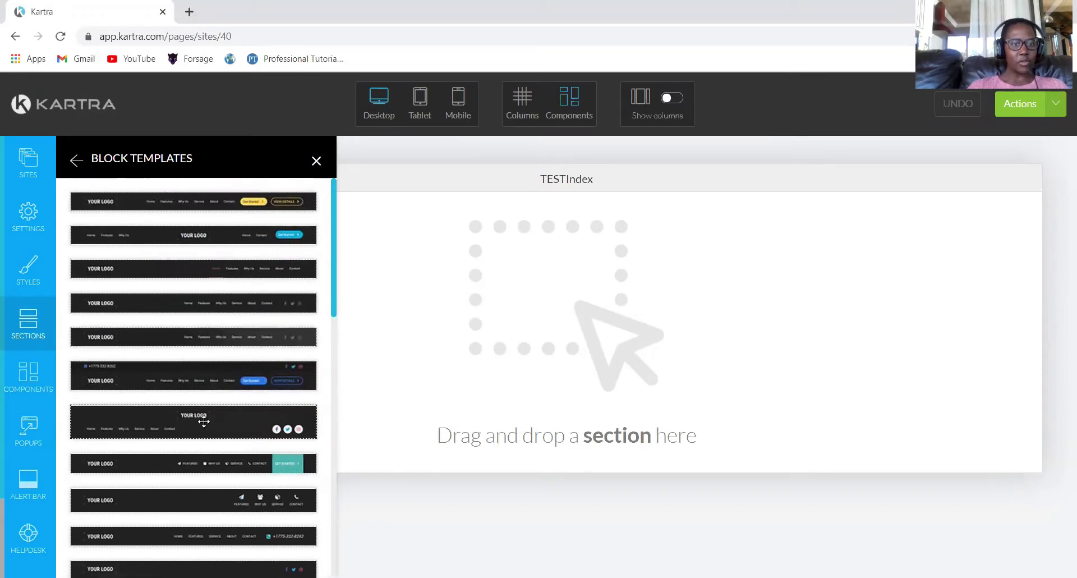
{"action": "left_click_drag", "start_coordinate": [726, 214], "coordinate": [606, 243]}
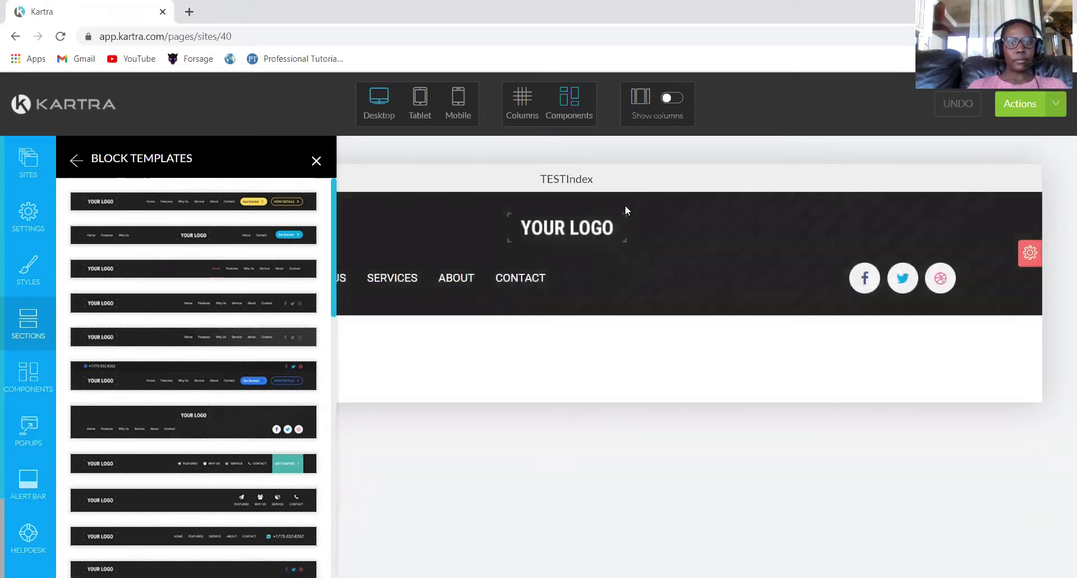
Replace the YOUR LOGO placeholder with the yellow chat-bubble image from the Image Library.
{"action": "left_click", "coordinate": [315, 162]}
{"action": "mouse_move", "coordinate": [573, 230]}
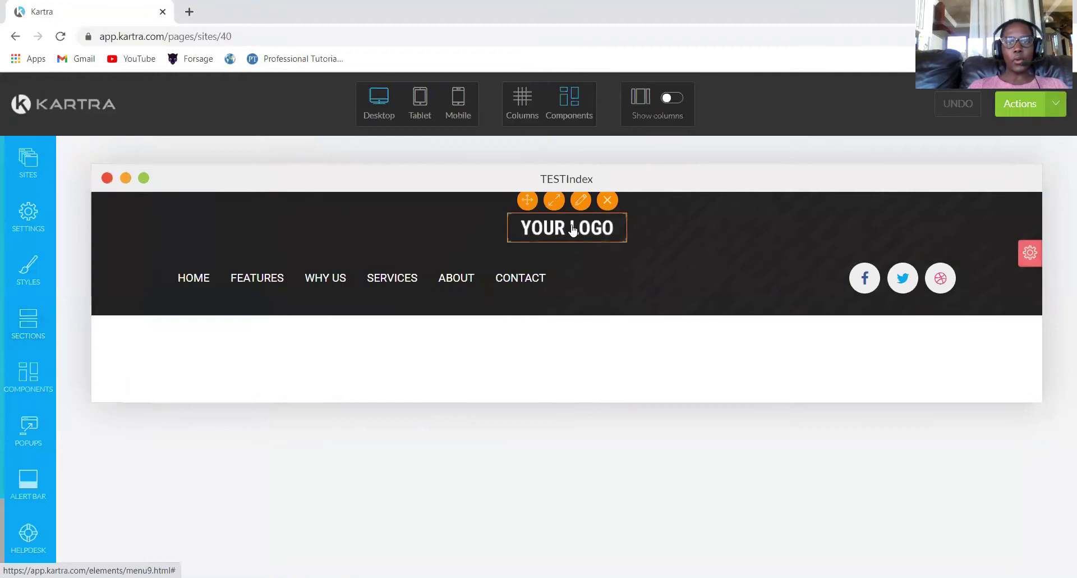
{"action": "left_click", "coordinate": [582, 203]}
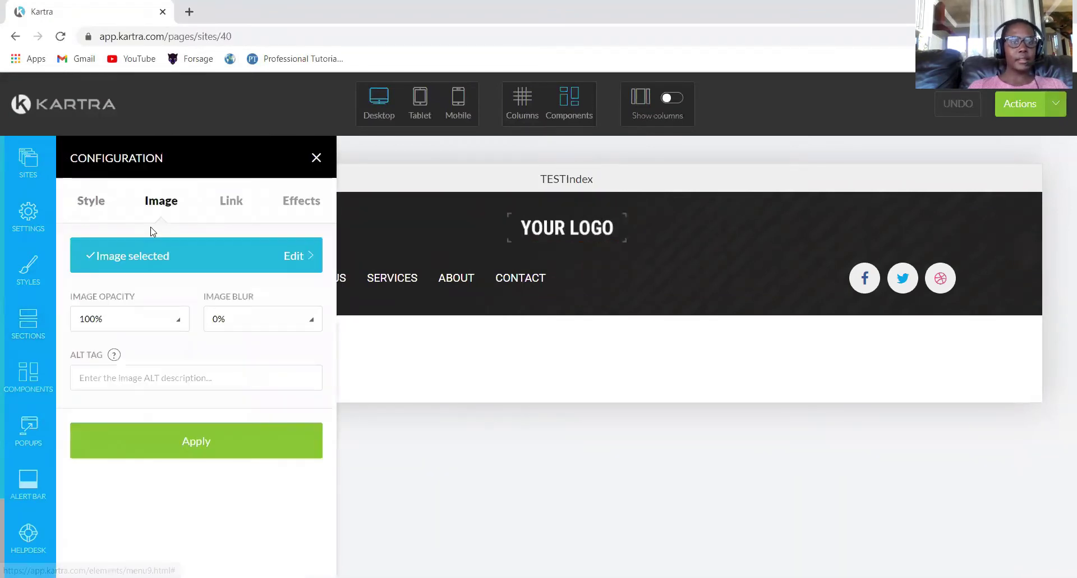
{"action": "left_click", "coordinate": [106, 257]}
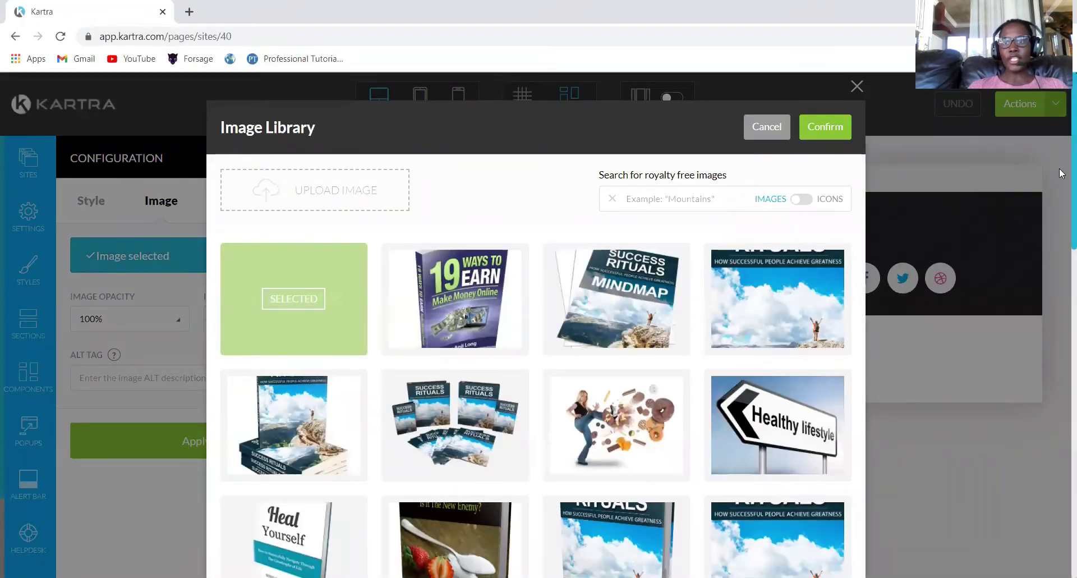
{"action": "scroll", "coordinate": [1059, 195], "scroll_direction": "down", "scroll_amount": 5}
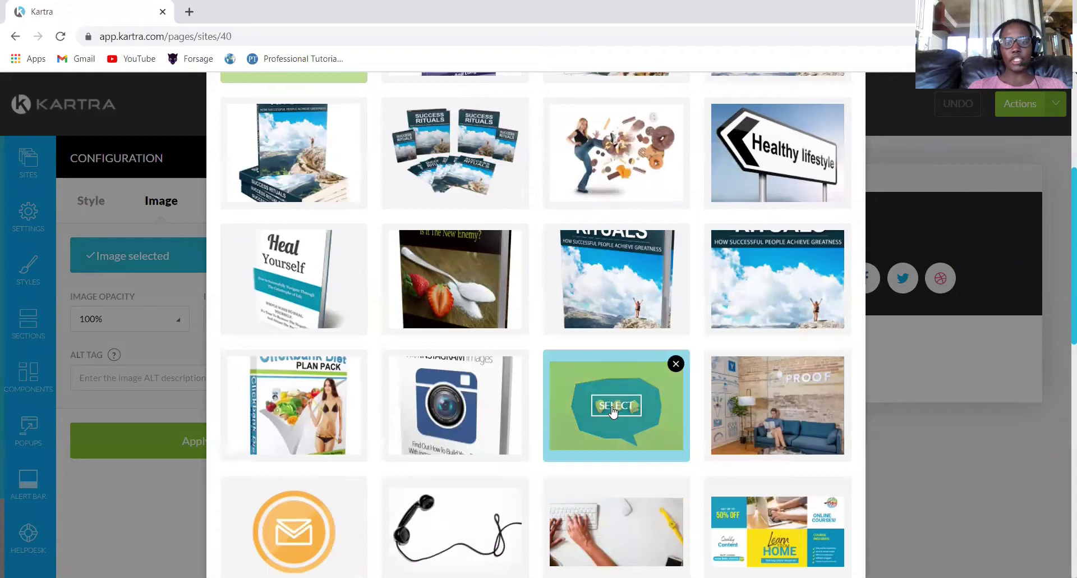
{"action": "left_click", "coordinate": [615, 397]}
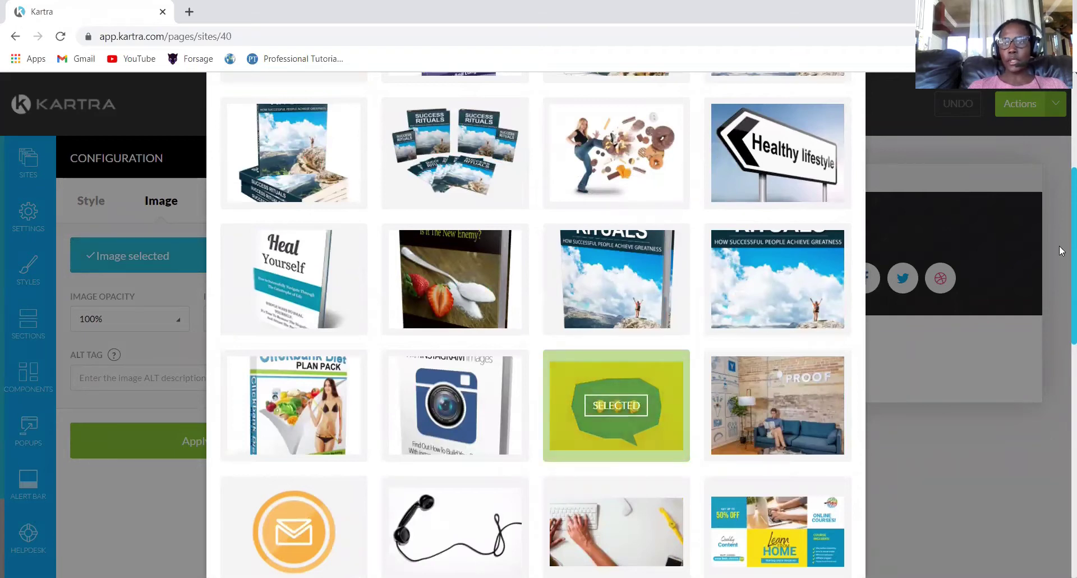
{"action": "scroll", "coordinate": [1060, 250], "scroll_direction": "up", "scroll_amount": 5}
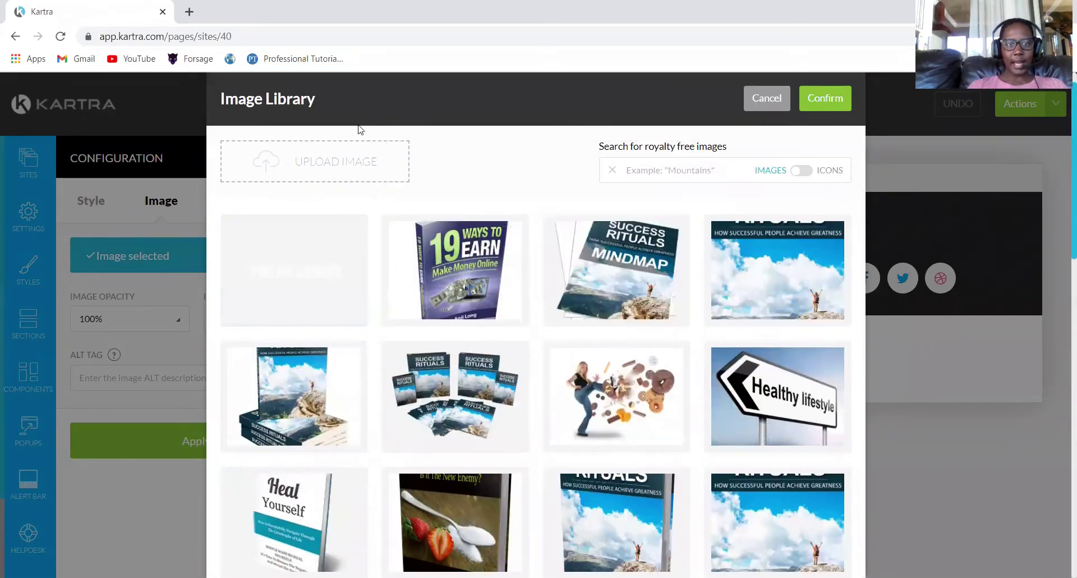
{"action": "left_click", "coordinate": [825, 98]}
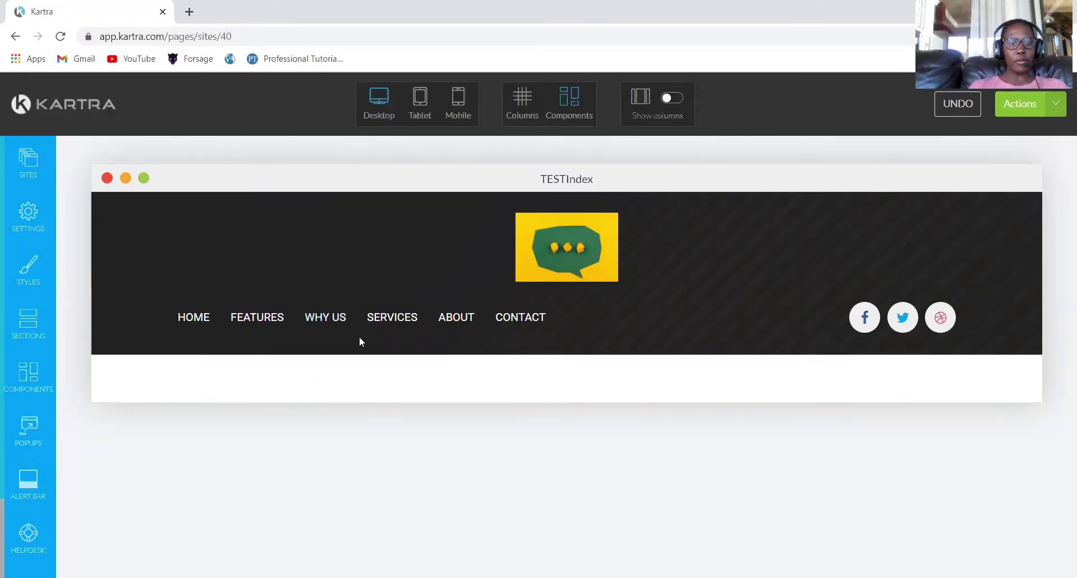
Delete the WHY US and SERVICES links from the header menu.
{"action": "left_click", "coordinate": [326, 320]}
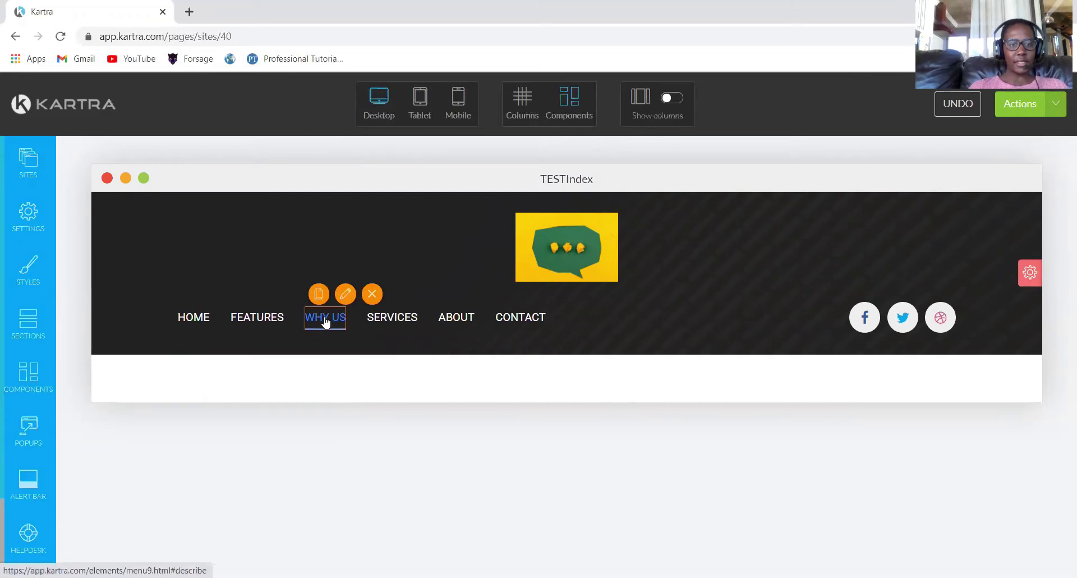
{"action": "left_click", "coordinate": [371, 293]}
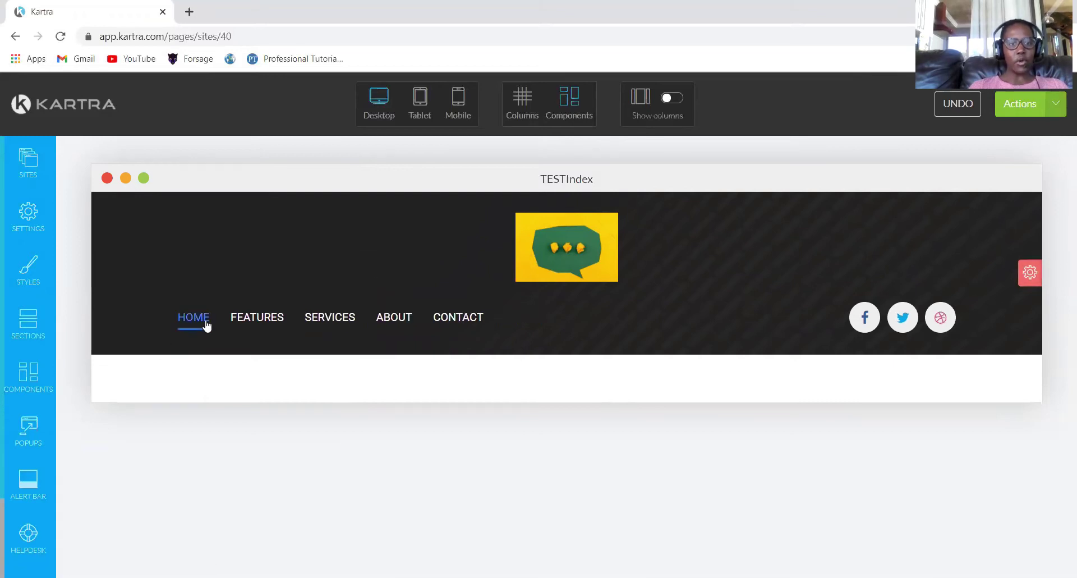
{"action": "mouse_move", "coordinate": [252, 325]}
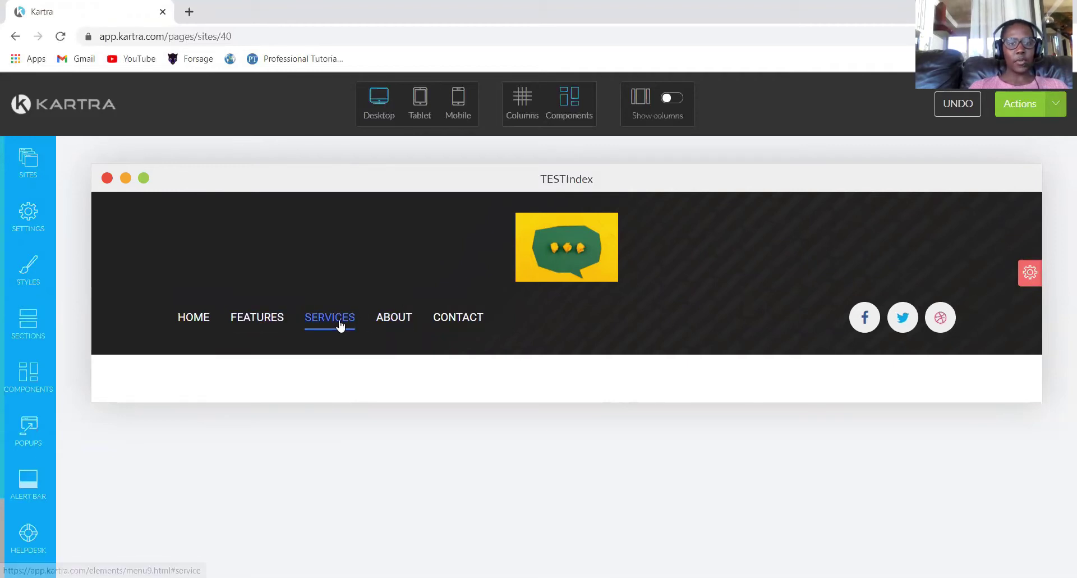
{"action": "mouse_move", "coordinate": [337, 321]}
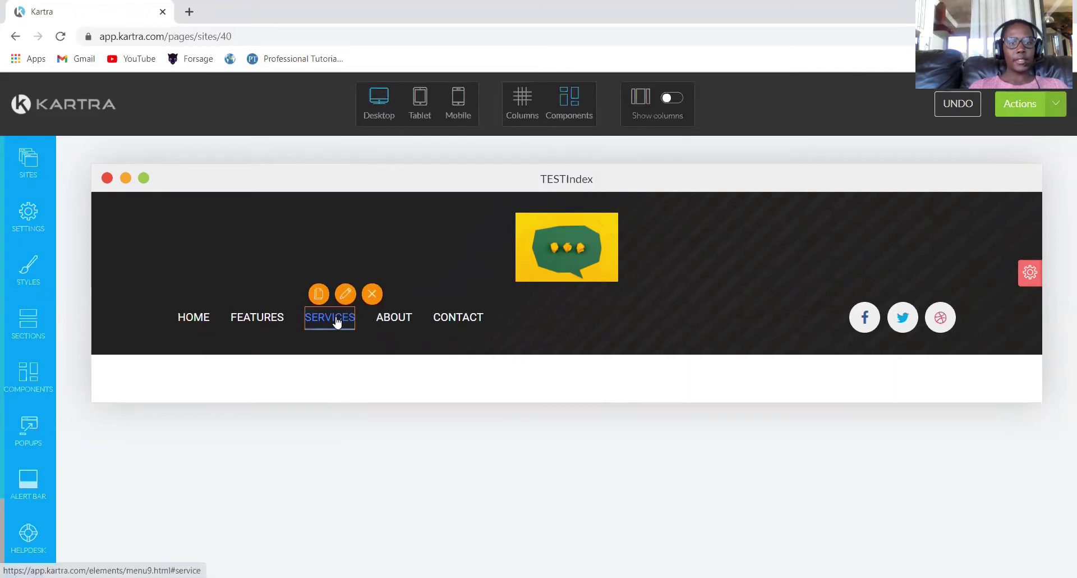
{"action": "left_click", "coordinate": [371, 293]}
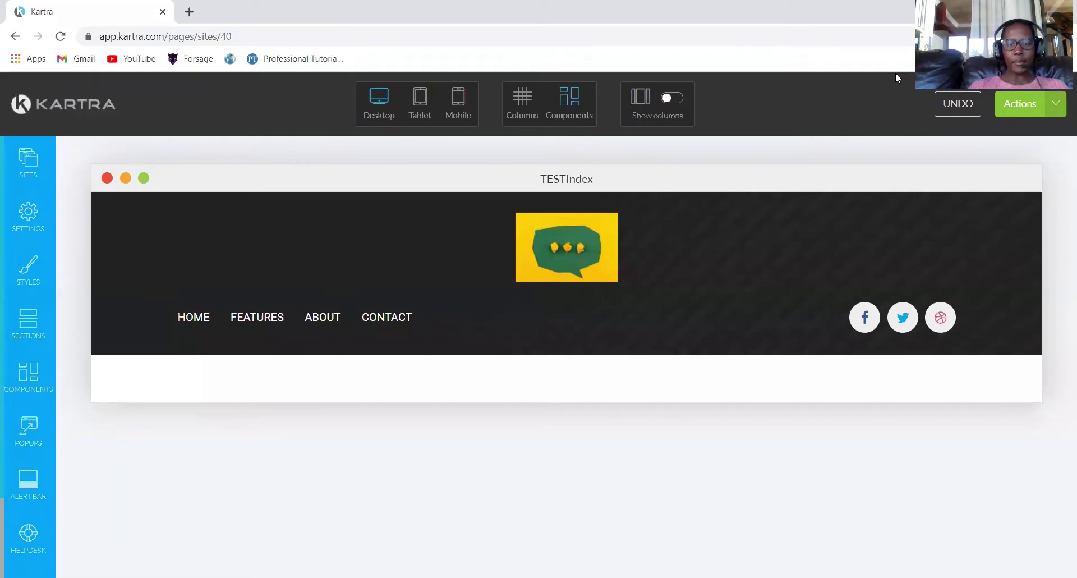
Add the Eist Sagittis content template below the header and close Block Templates.
{"action": "left_click", "coordinate": [31, 387]}
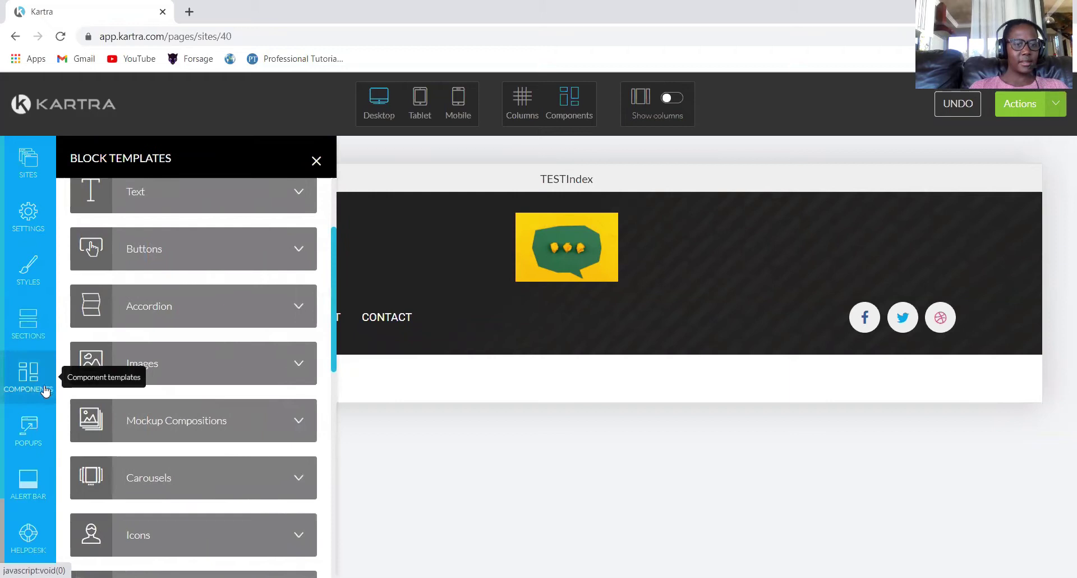
{"action": "left_click", "coordinate": [25, 321]}
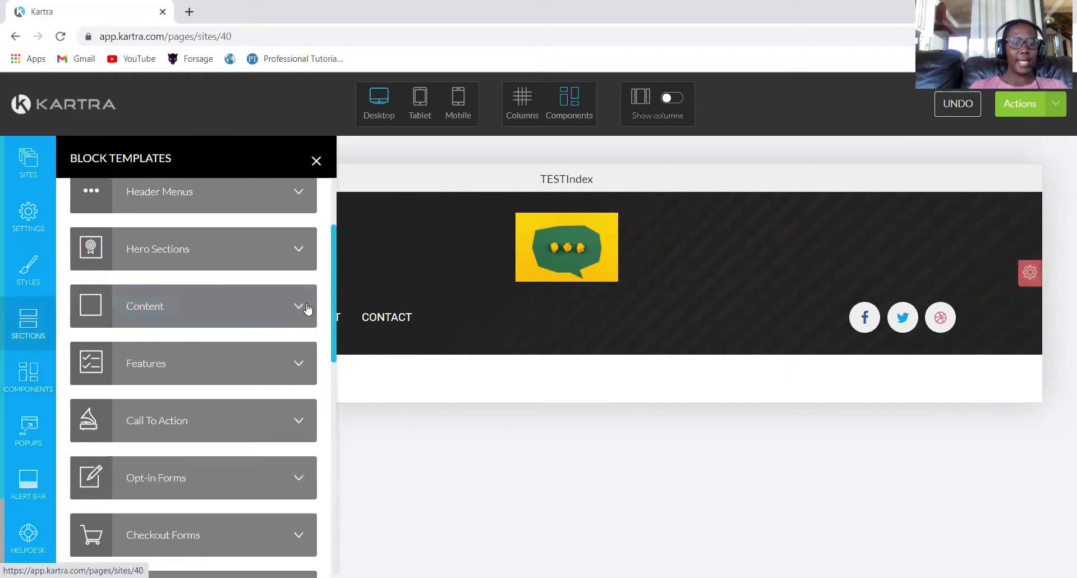
{"action": "left_click", "coordinate": [301, 305]}
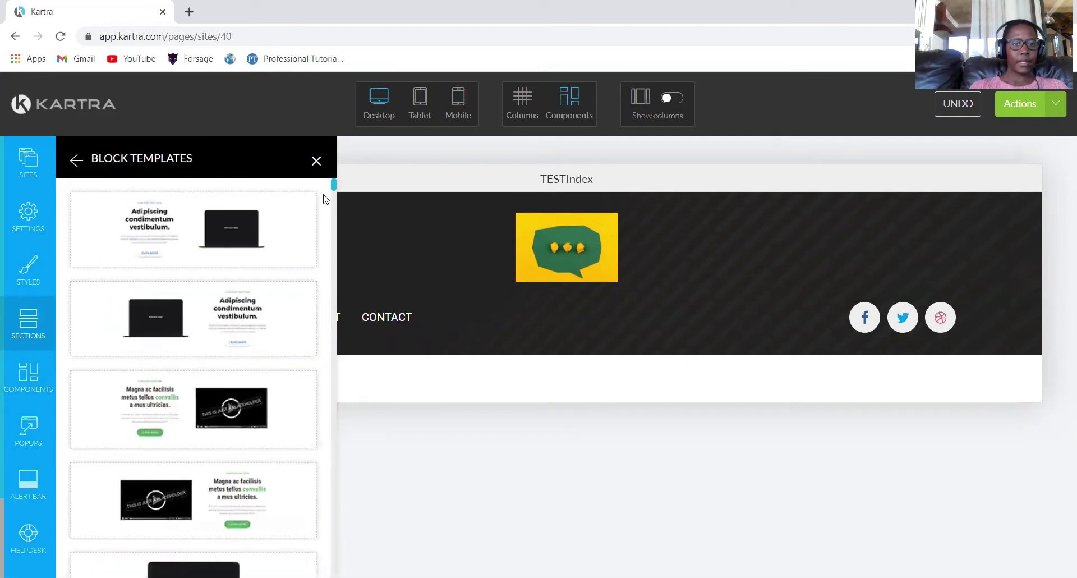
{"action": "scroll", "coordinate": [333, 190], "scroll_direction": "down", "scroll_amount": 1}
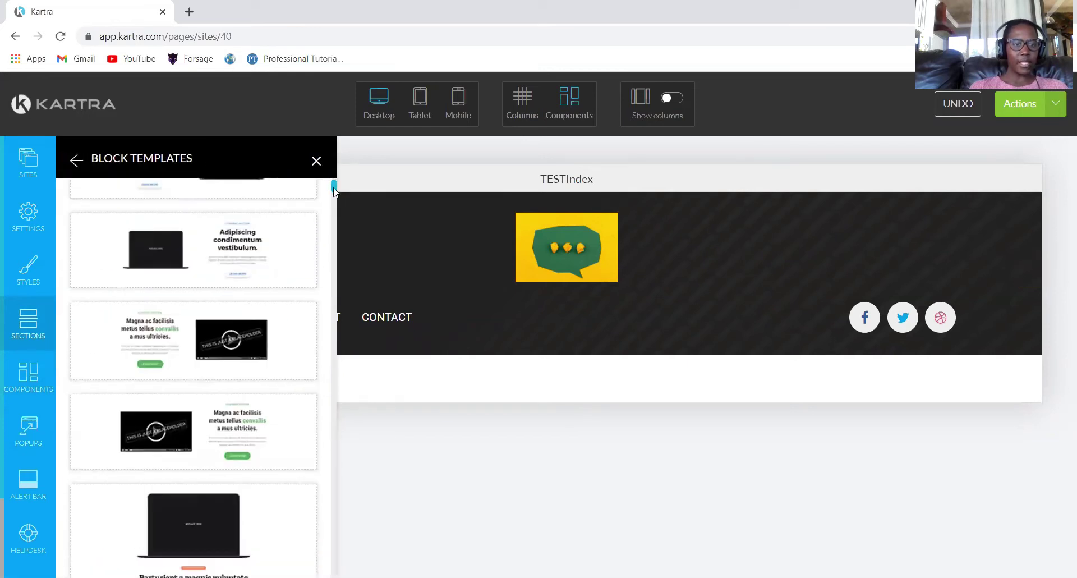
{"action": "scroll", "coordinate": [334, 189], "scroll_direction": "down", "scroll_amount": 8}
{"action": "left_click_drag", "start_coordinate": [190, 344], "coordinate": [587, 433]}
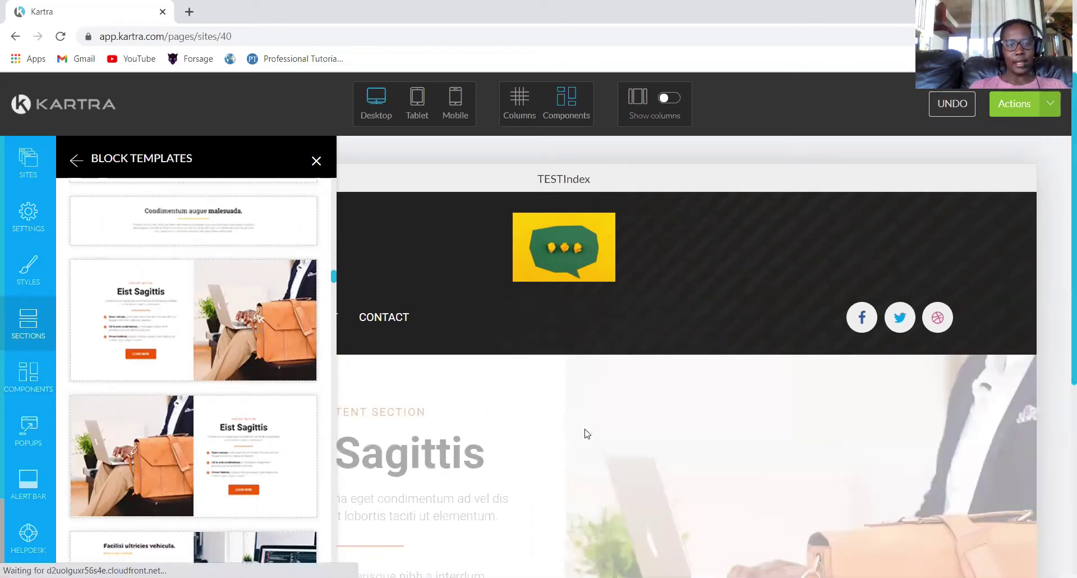
{"action": "left_click", "coordinate": [317, 163]}
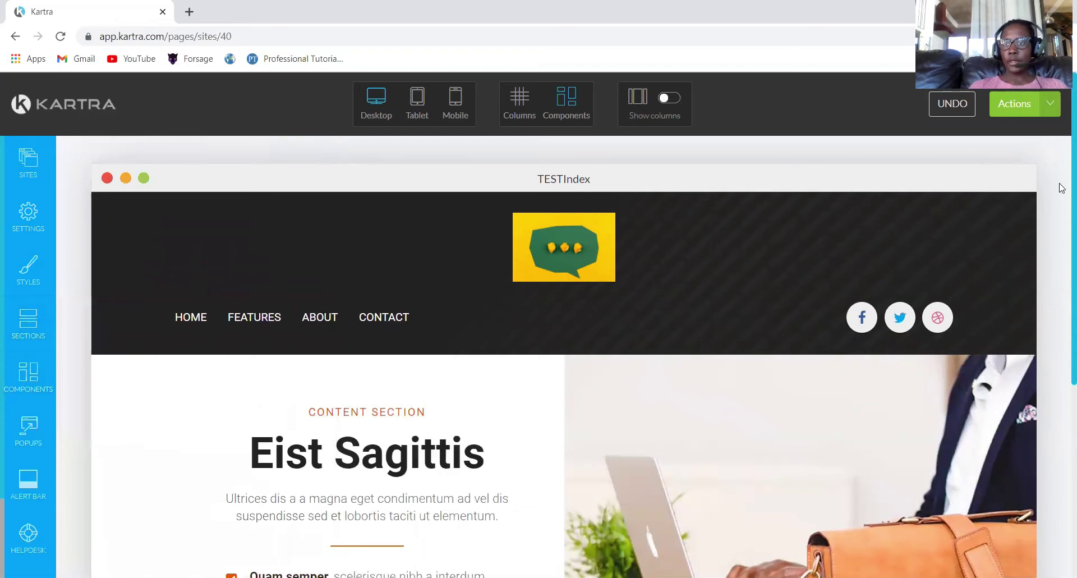
Remove the Quam semper item from the section's checklist.
{"action": "scroll", "coordinate": [1062, 231], "scroll_direction": "down", "scroll_amount": 6}
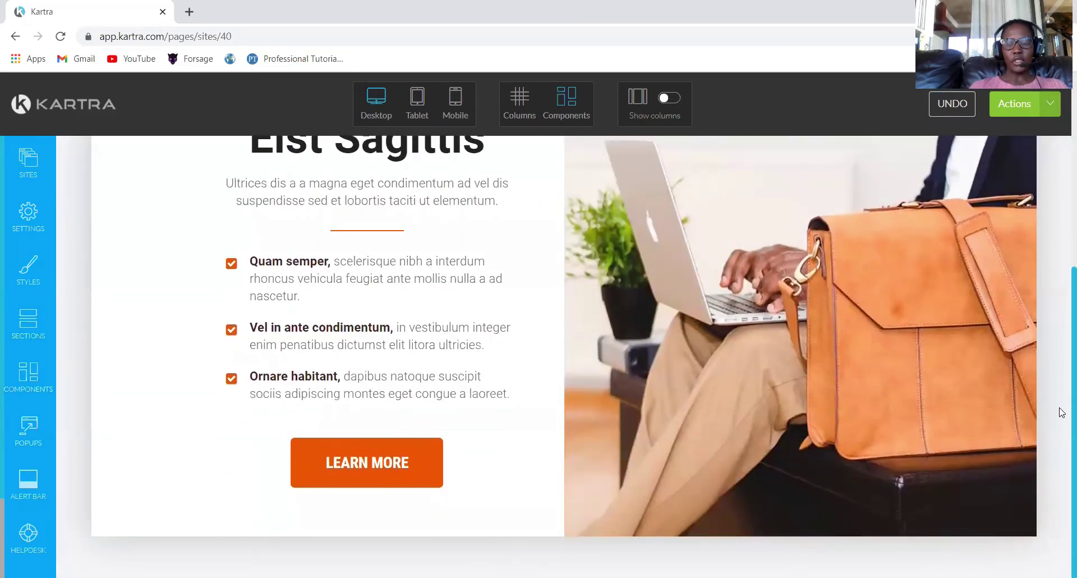
{"action": "scroll", "coordinate": [1062, 412], "scroll_direction": "up", "scroll_amount": 3}
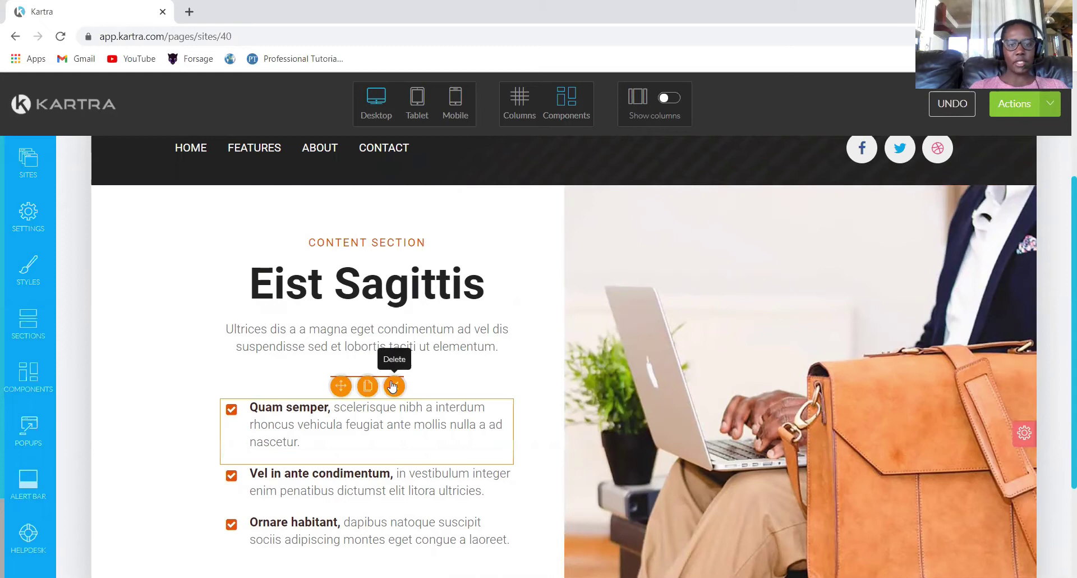
{"action": "left_click", "coordinate": [395, 386]}
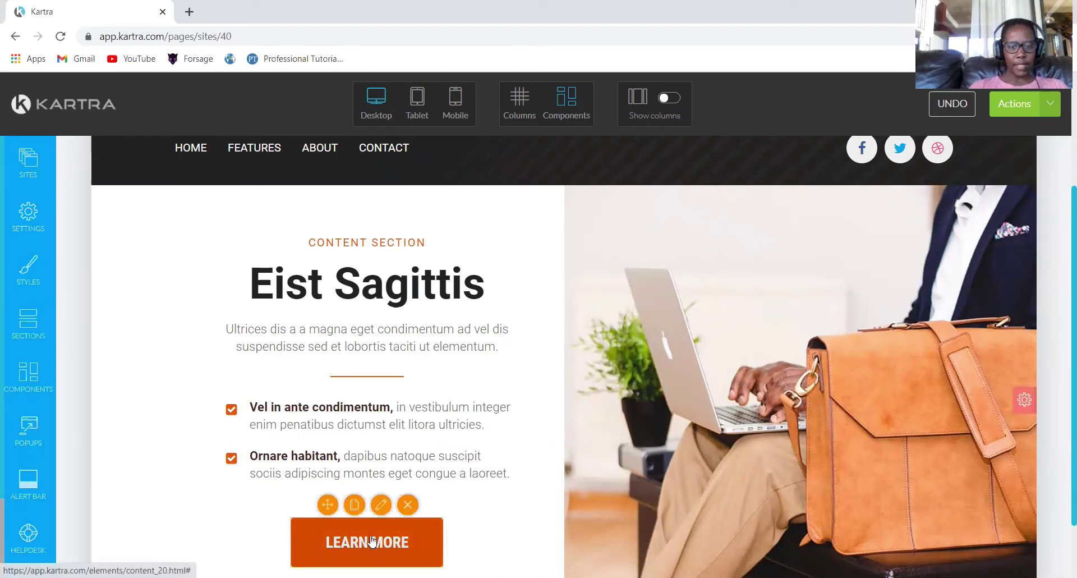
Change the LEARN MORE button's label to Download.
{"action": "left_click", "coordinate": [381, 504]}
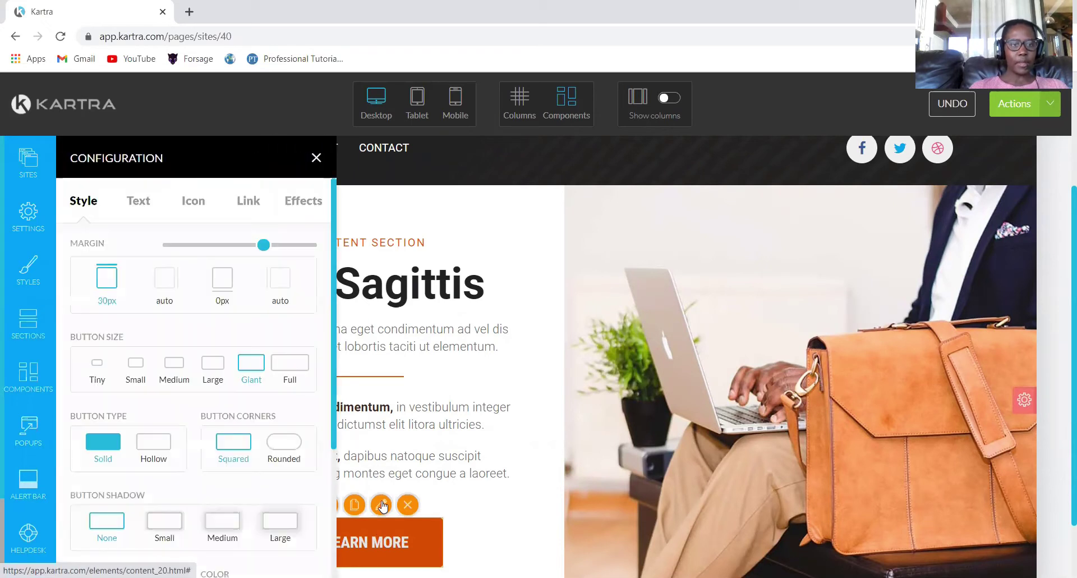
{"action": "left_click", "coordinate": [150, 204]}
{"action": "left_click_drag", "start_coordinate": [153, 266], "coordinate": [73, 267]}
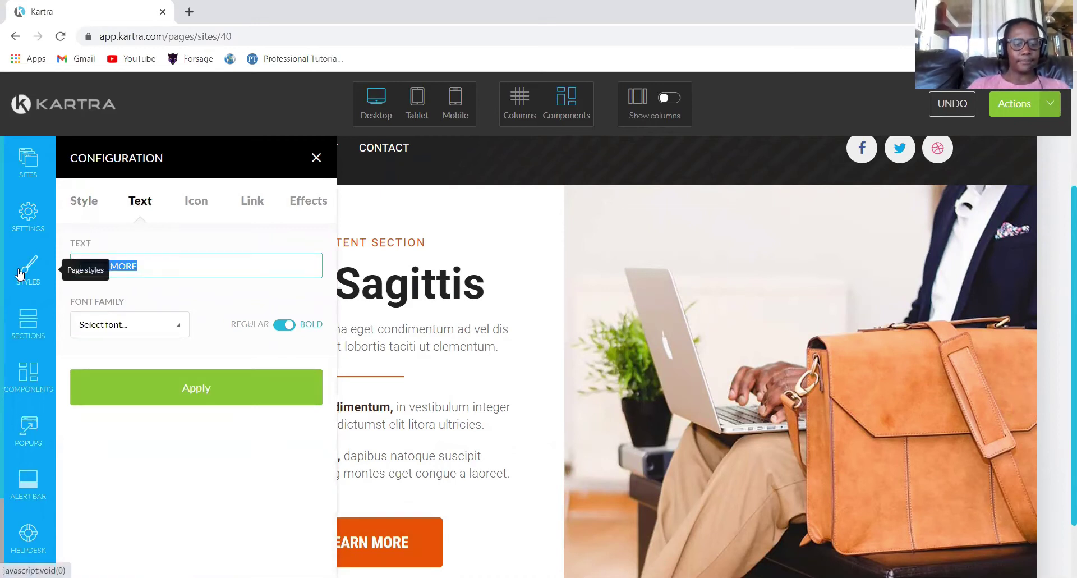
{"action": "key", "text": "BackSpace"}
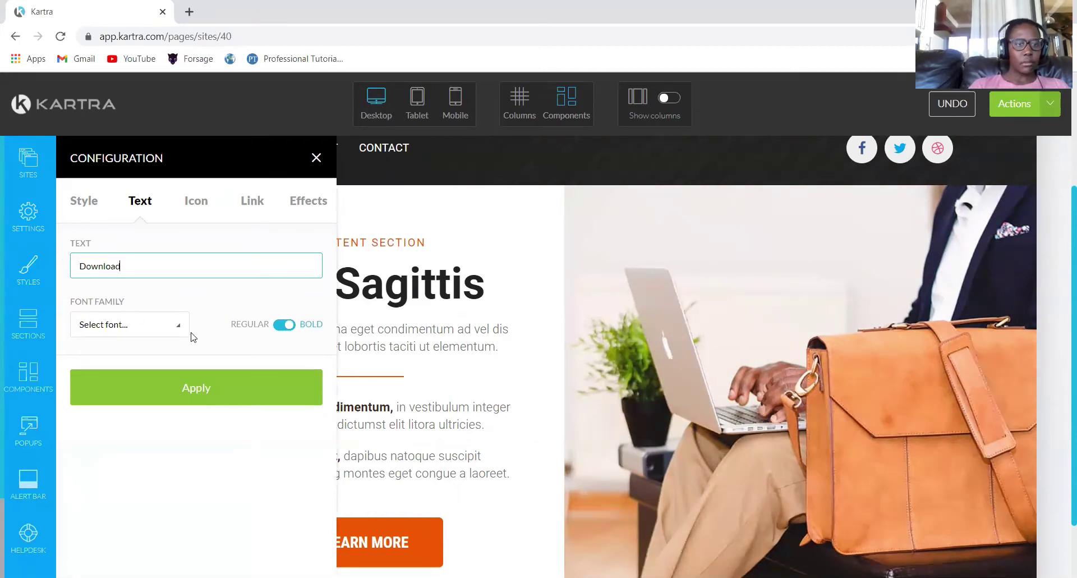
{"action": "left_click", "coordinate": [193, 389]}
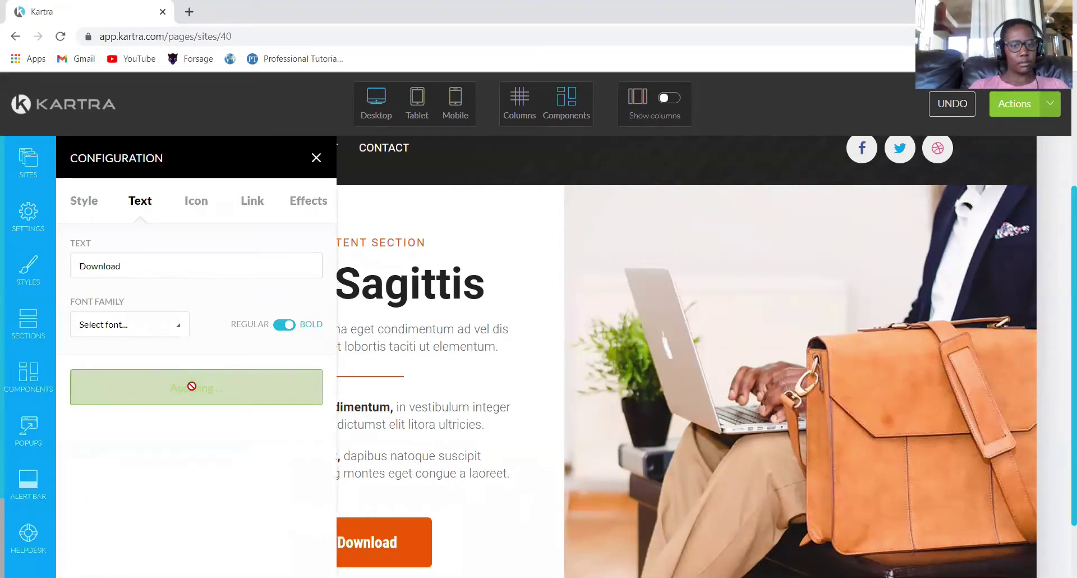
{"action": "left_click", "coordinate": [315, 159]}
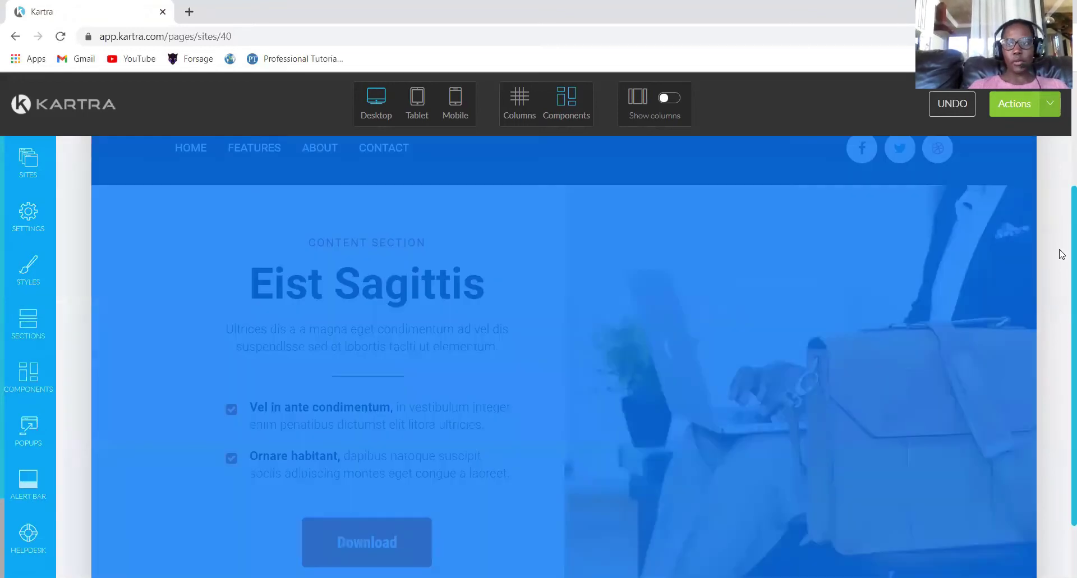
Place the Sodales eist Vivamus Features template below the hero section.
{"action": "left_click", "coordinate": [28, 322]}
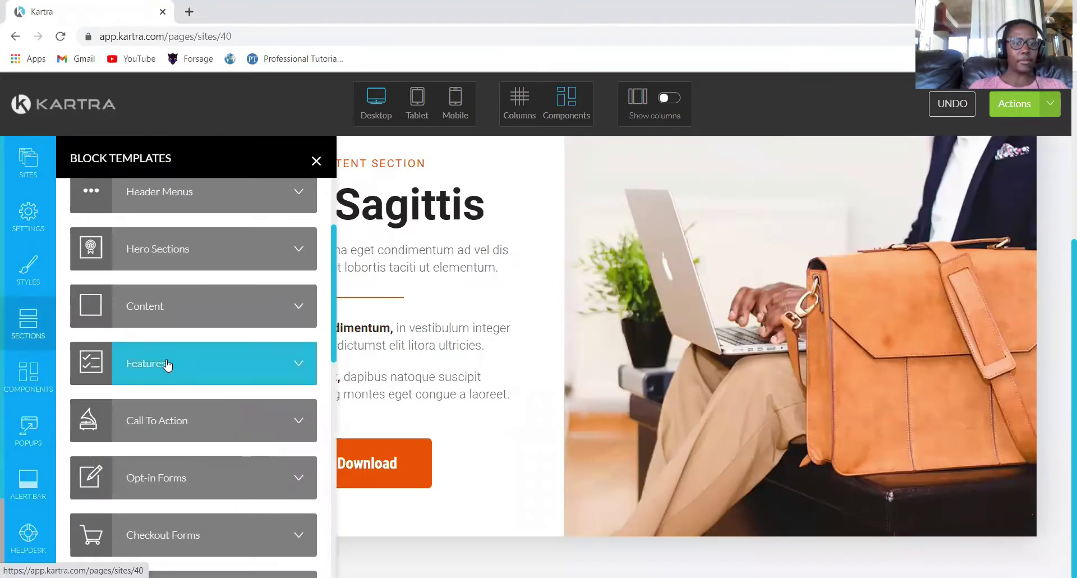
{"action": "left_click", "coordinate": [166, 362]}
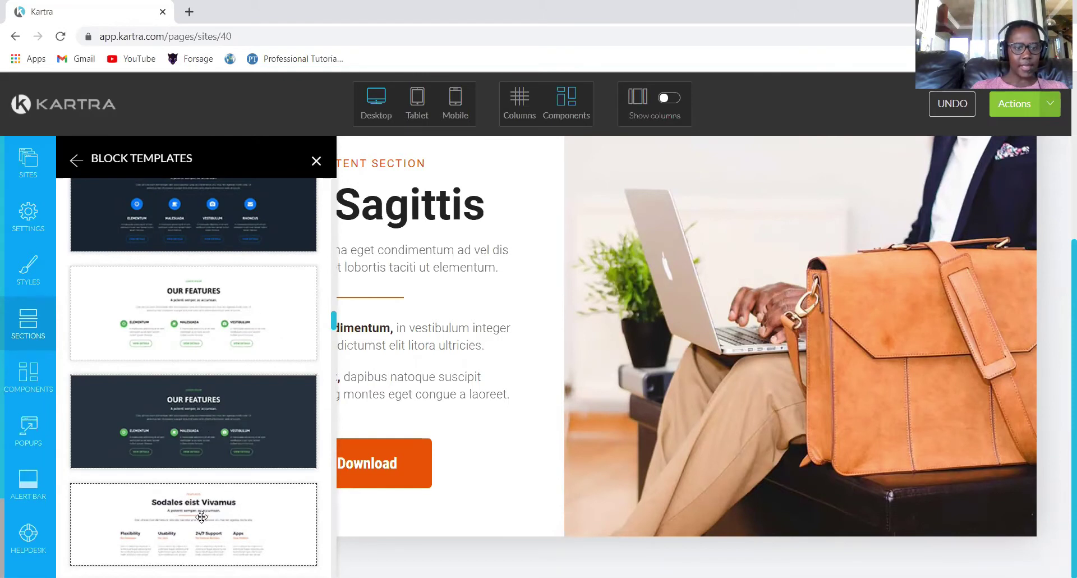
{"action": "left_click_drag", "start_coordinate": [692, 498], "coordinate": [597, 480]}
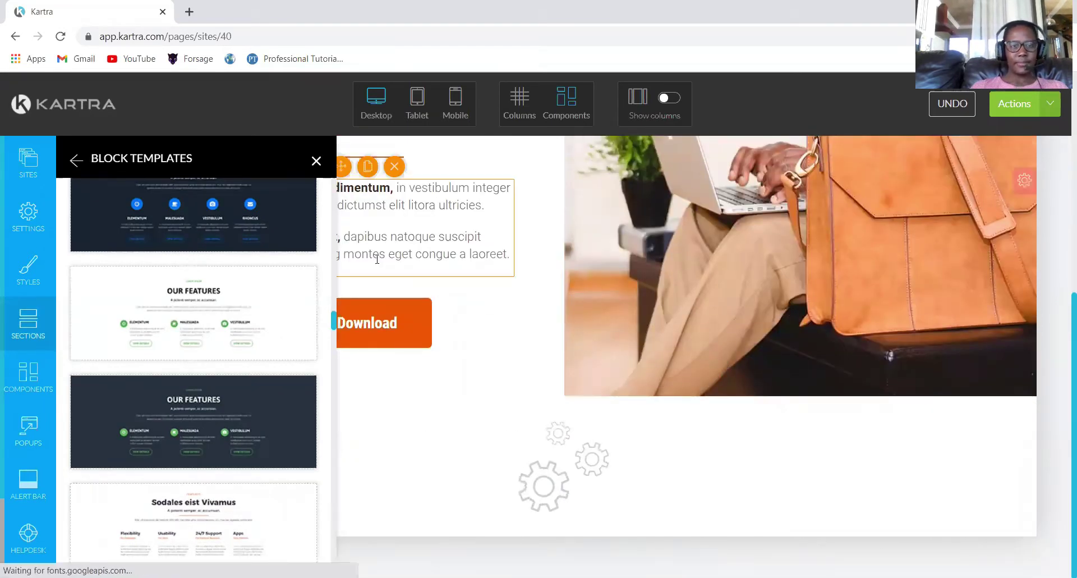
{"action": "left_click", "coordinate": [316, 161]}
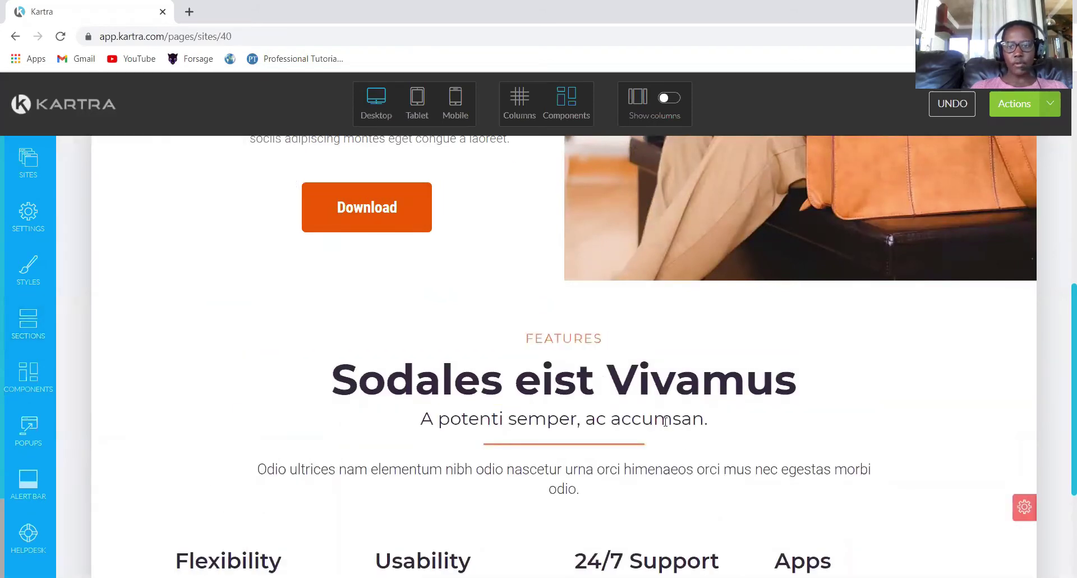
Delete the Features subtitle and rename Flexibility and Usability to Website and Development.
{"action": "mouse_move", "coordinate": [615, 418]}
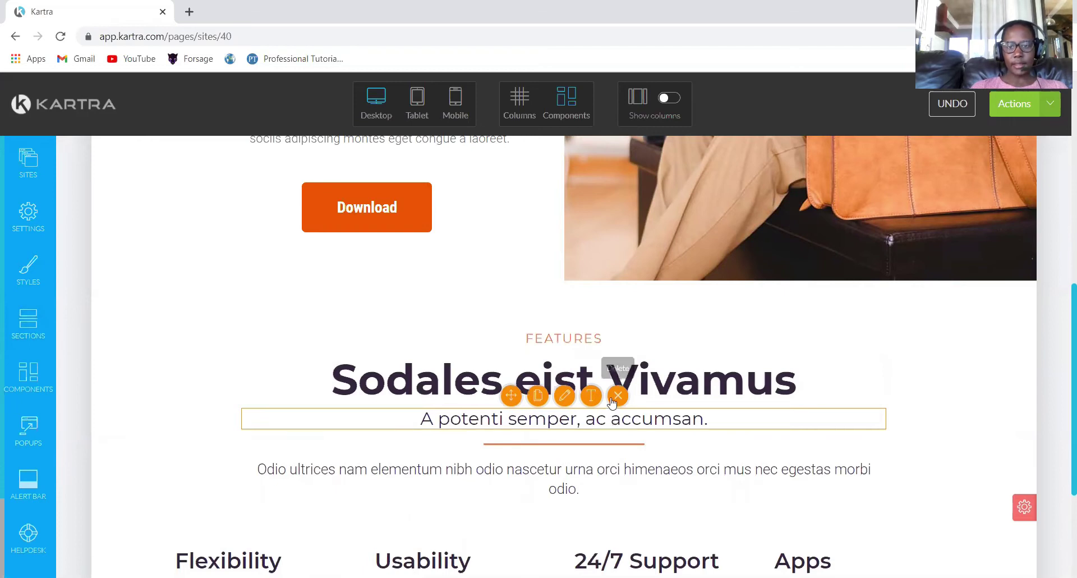
{"action": "left_click", "coordinate": [615, 398]}
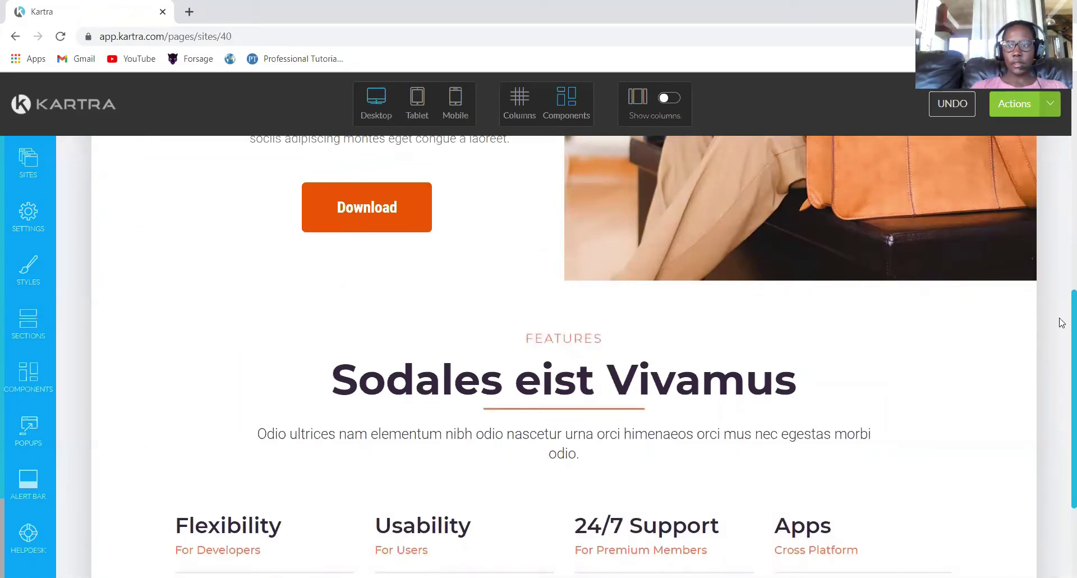
{"action": "scroll", "coordinate": [1060, 336], "scroll_direction": "down", "scroll_amount": 3}
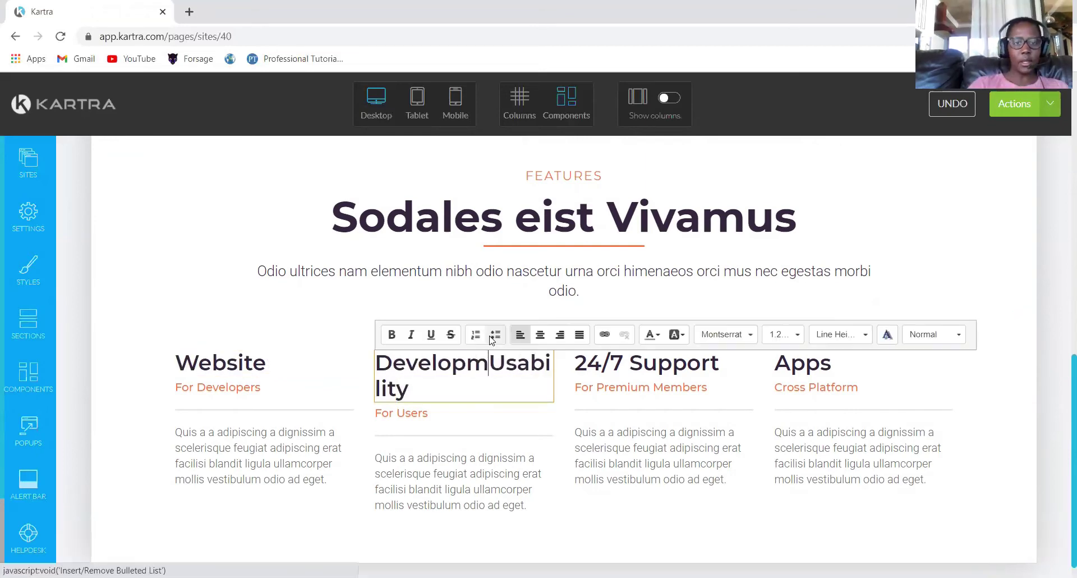
{"action": "type", "text": "ent"}
{"action": "key", "text": "Delete"}
{"action": "key", "text": "Delete"}
{"action": "key", "text": "Delete"}
{"action": "key", "text": "Delete"}
{"action": "key", "text": "Delete"}
{"action": "key", "text": "Delete"}
{"action": "key", "text": "Delete"}
{"action": "key", "text": "Delete"}
{"action": "key", "text": "Delete"}
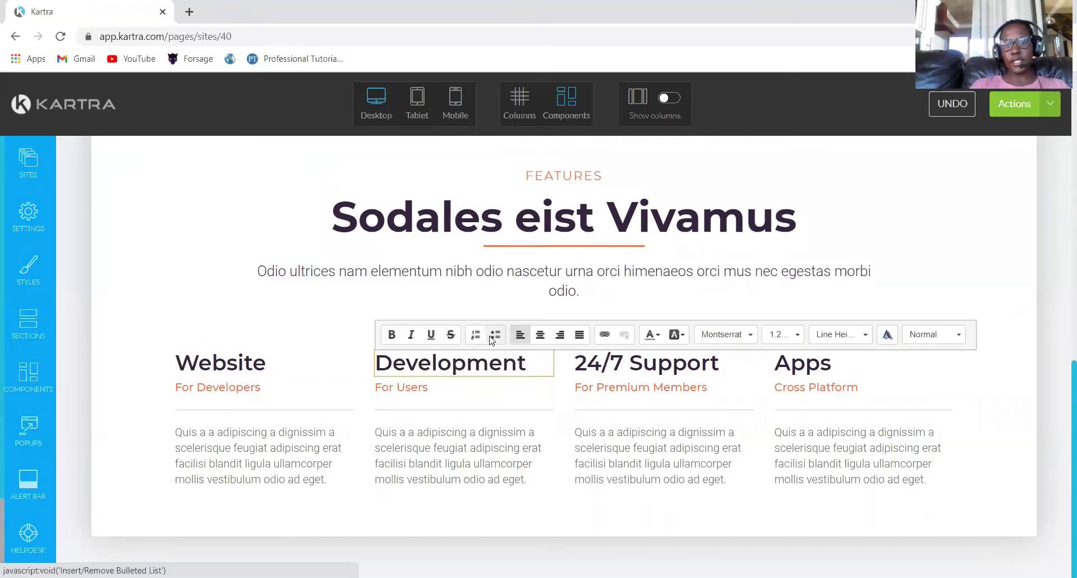
Add the light copyright footer with About, Contact, Privacy and Terms links at the page bottom.
{"action": "left_click", "coordinate": [393, 415]}
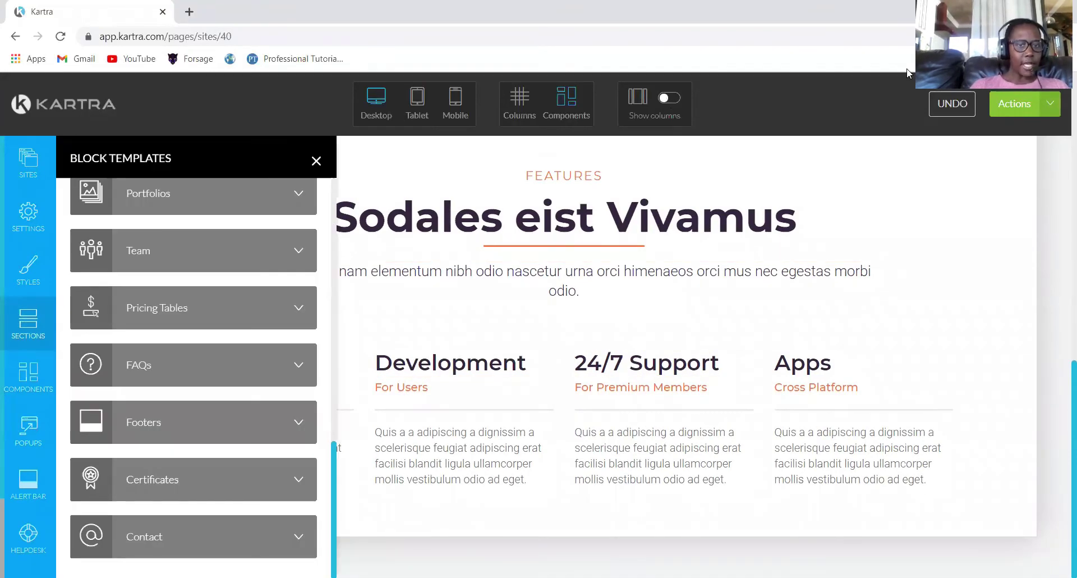
{"action": "left_click", "coordinate": [317, 161]}
{"action": "left_click", "coordinate": [27, 319]}
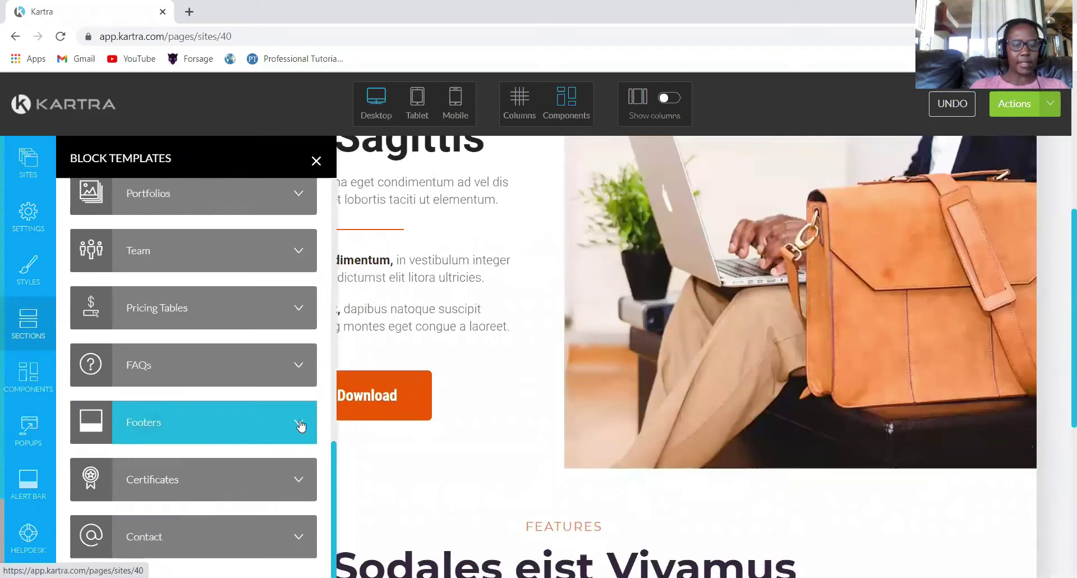
{"action": "left_click", "coordinate": [298, 422]}
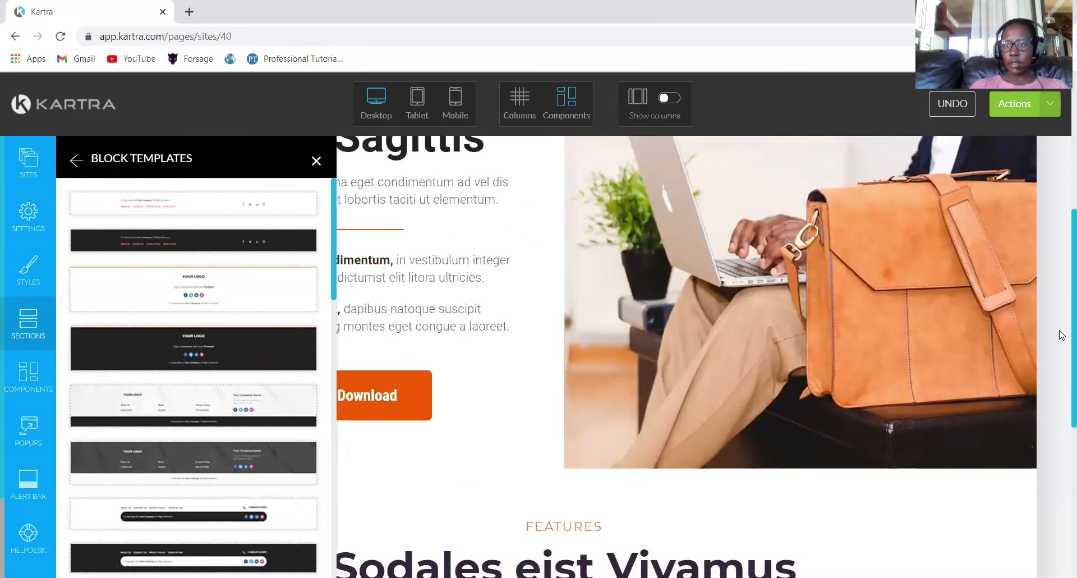
{"action": "scroll", "coordinate": [1060, 342], "scroll_direction": "down", "scroll_amount": 5}
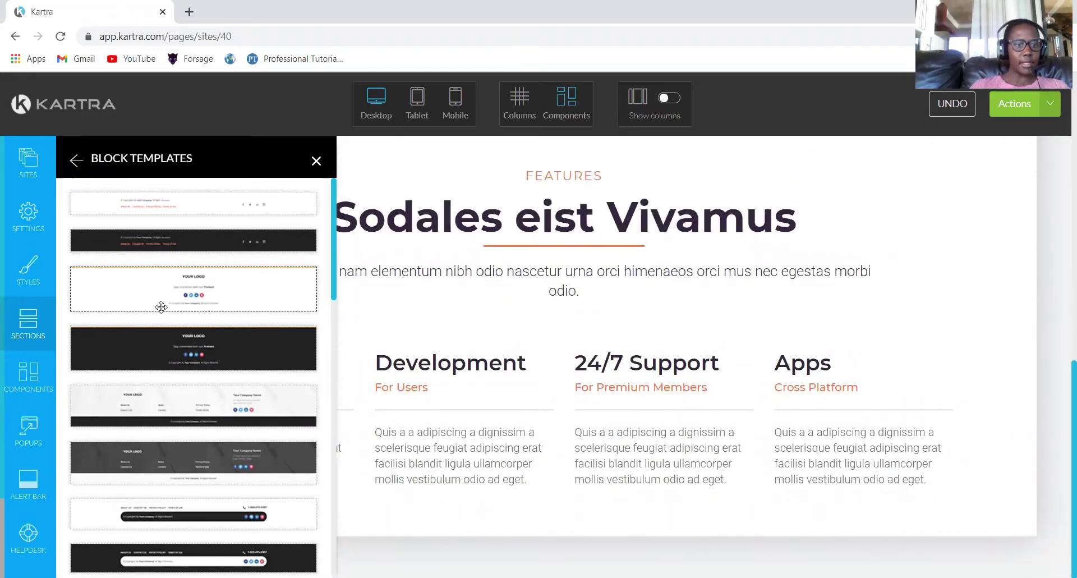
{"action": "left_click_drag", "start_coordinate": [147, 288], "coordinate": [563, 507]}
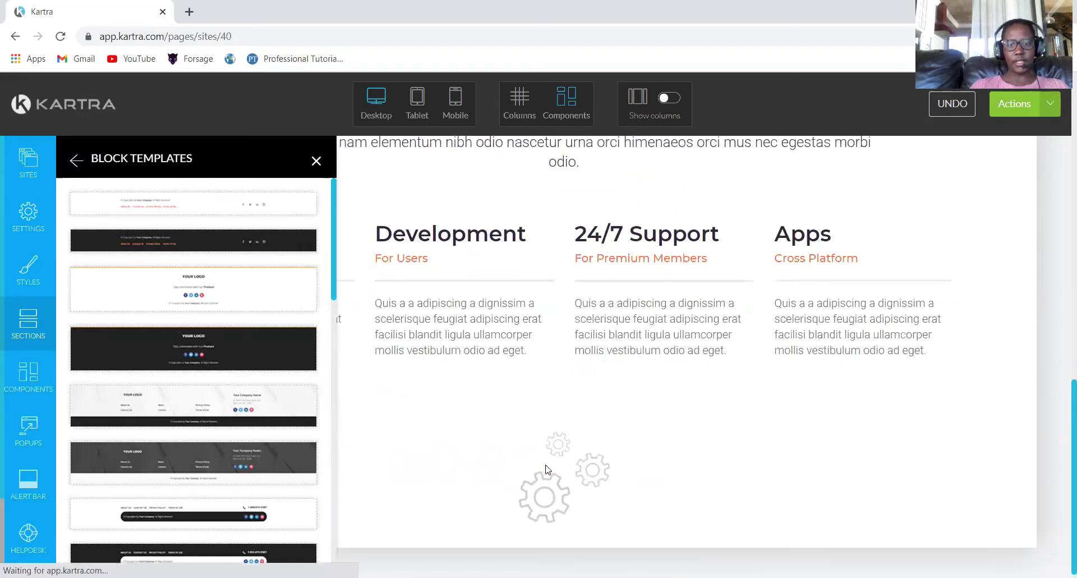
{"action": "left_click", "coordinate": [316, 163]}
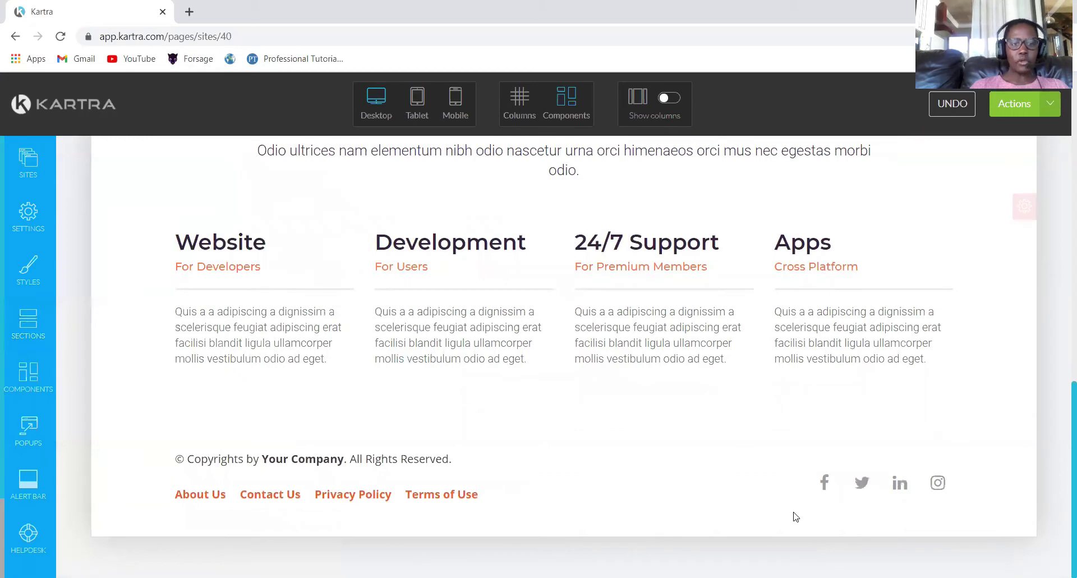
{"action": "mouse_move", "coordinate": [271, 458]}
{"action": "left_click", "coordinate": [425, 437]}
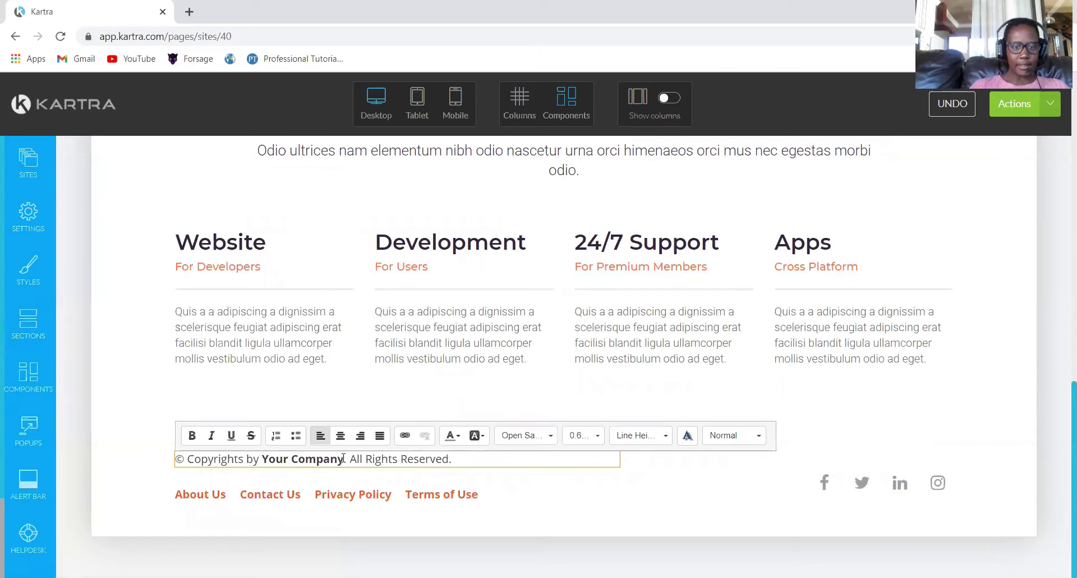
{"action": "left_click_drag", "start_coordinate": [344, 458], "coordinate": [262, 462]}
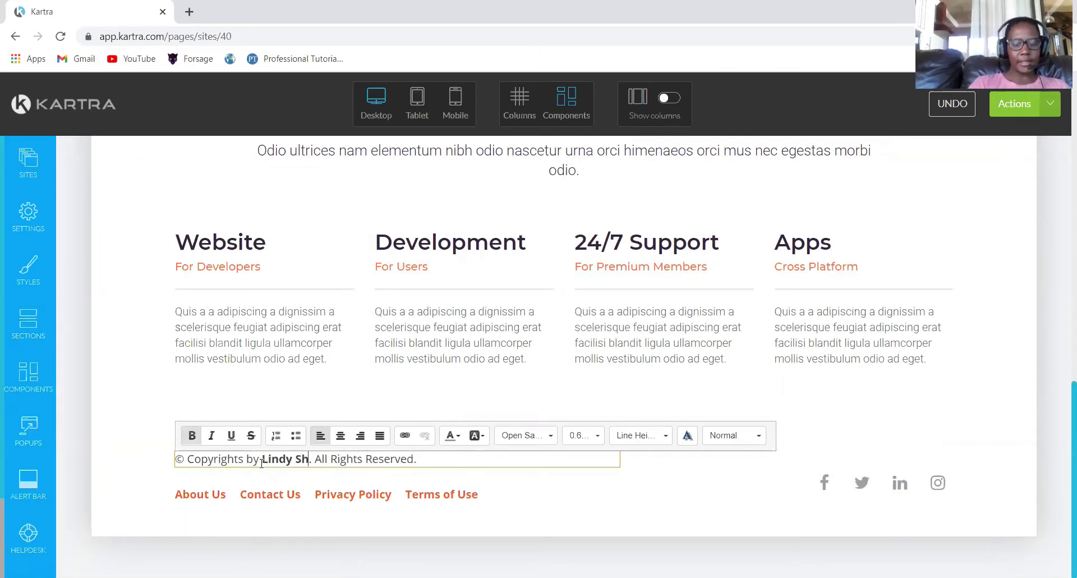
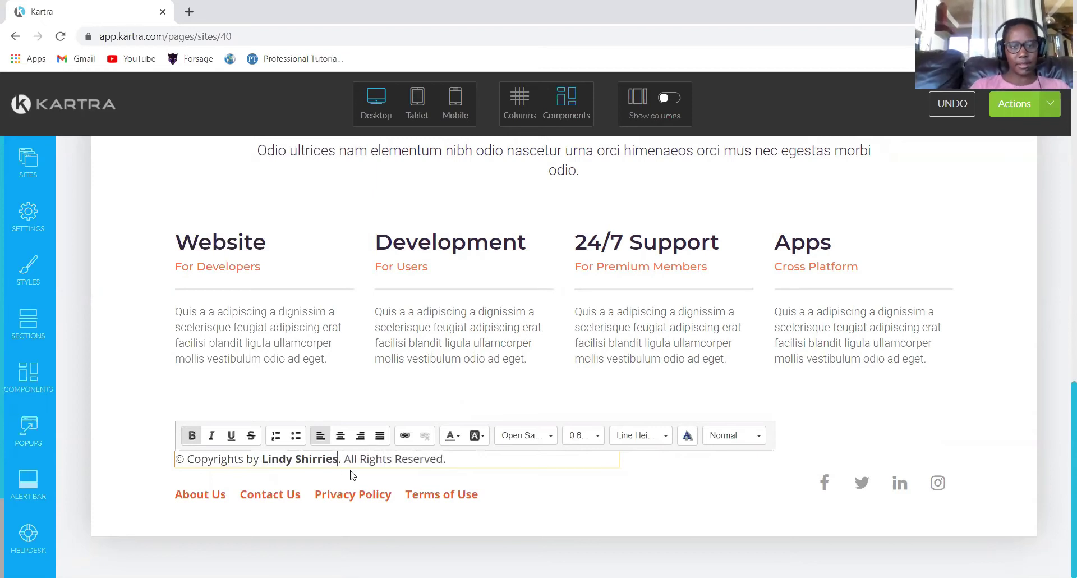
{"action": "type", "text": "@202000"}
{"action": "key", "text": "BackSpace"}
{"action": "key", "text": "BackSpace"}
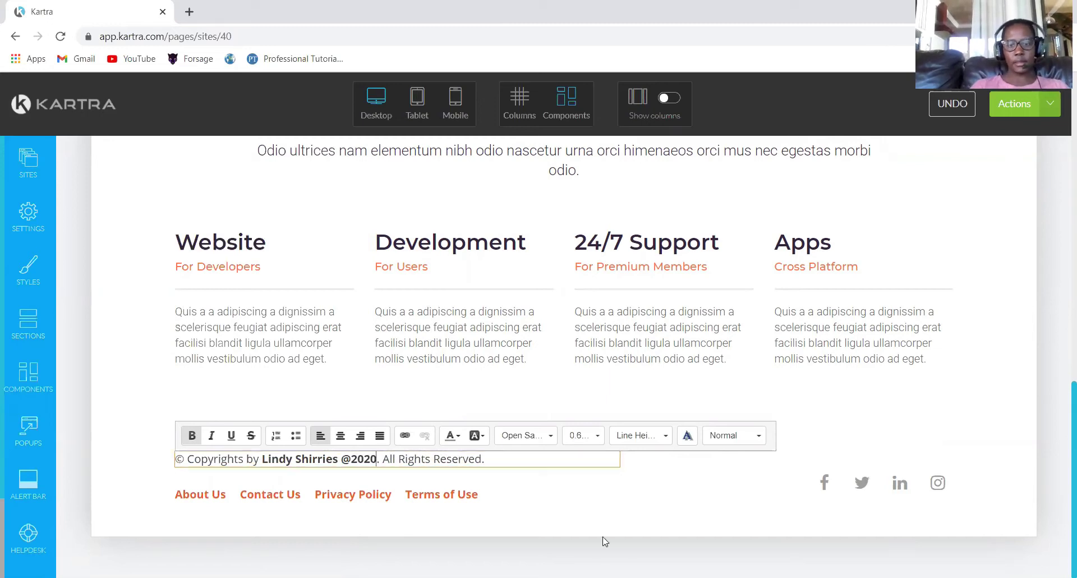
{"action": "left_click", "coordinate": [585, 514]}
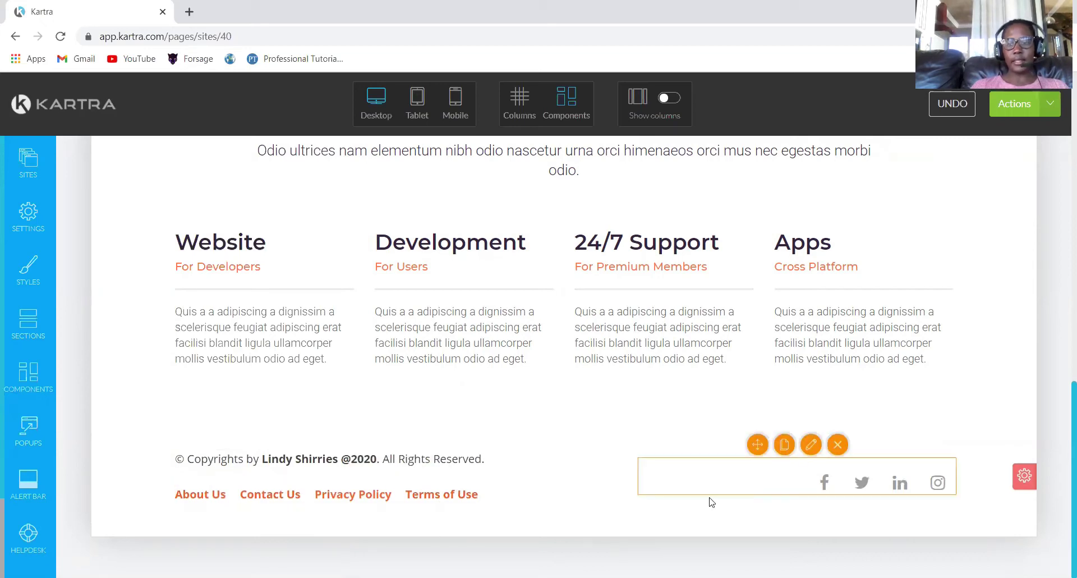
Return to the top of the page and open the HOME menu item's link options.
{"action": "key", "text": "Home"}
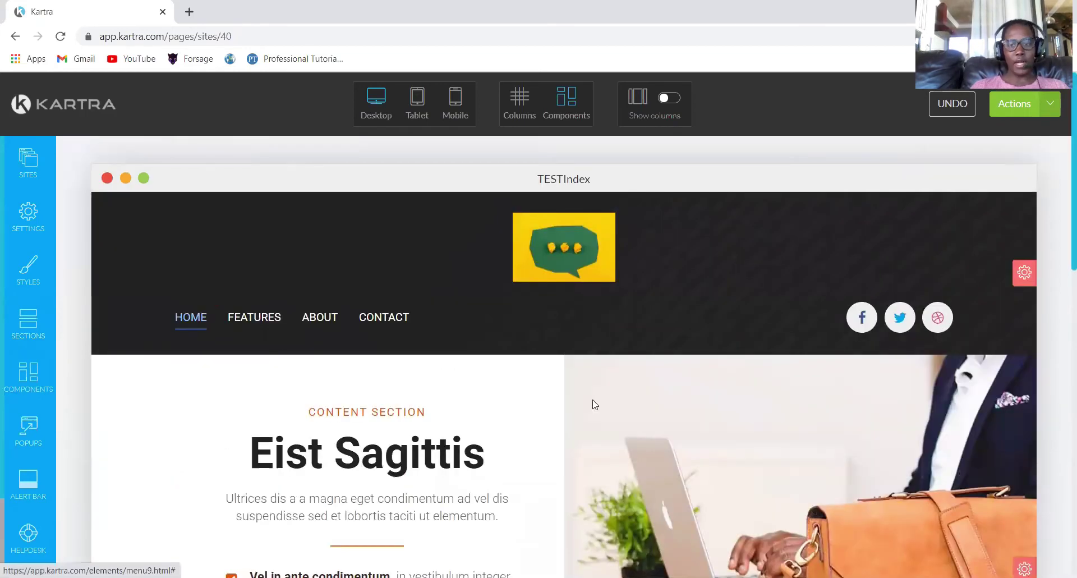
{"action": "mouse_move", "coordinate": [190, 320]}
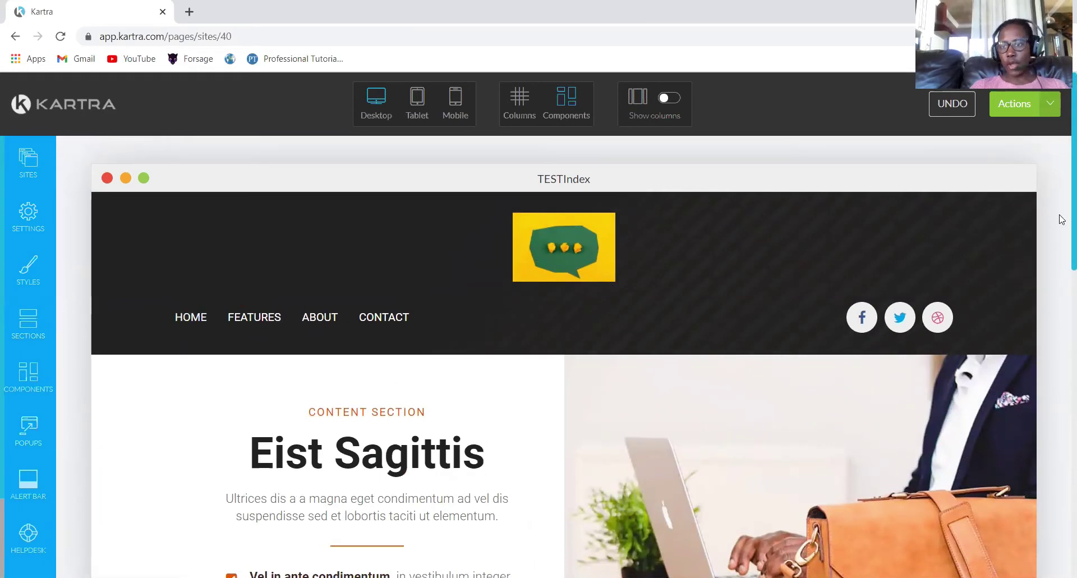
{"action": "scroll", "coordinate": [1061, 219], "scroll_direction": "down", "scroll_amount": 6}
{"action": "scroll", "coordinate": [953, 304], "scroll_direction": "up", "scroll_amount": 1}
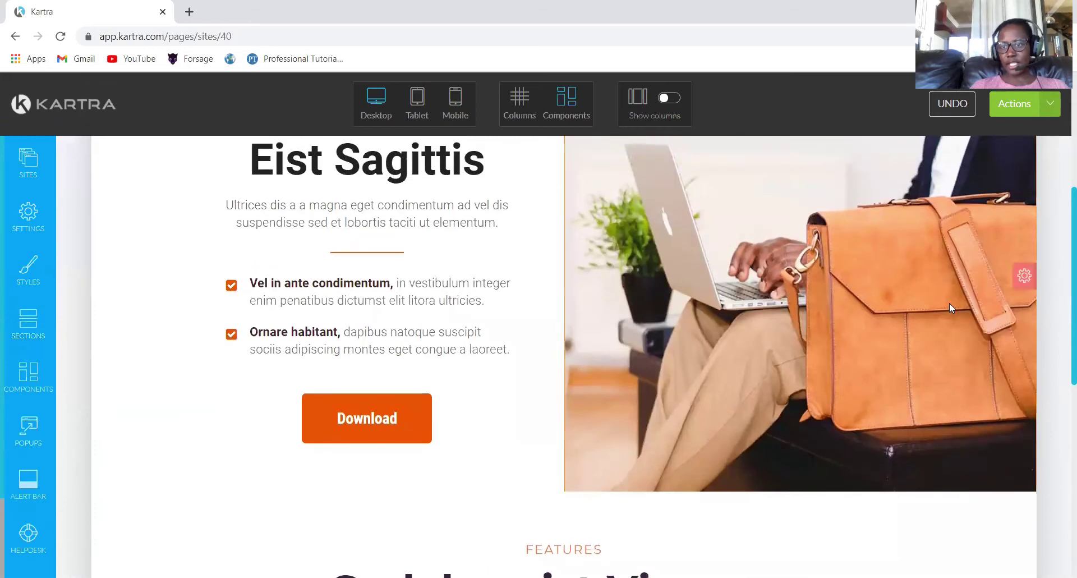
{"action": "left_click", "coordinate": [1024, 275]}
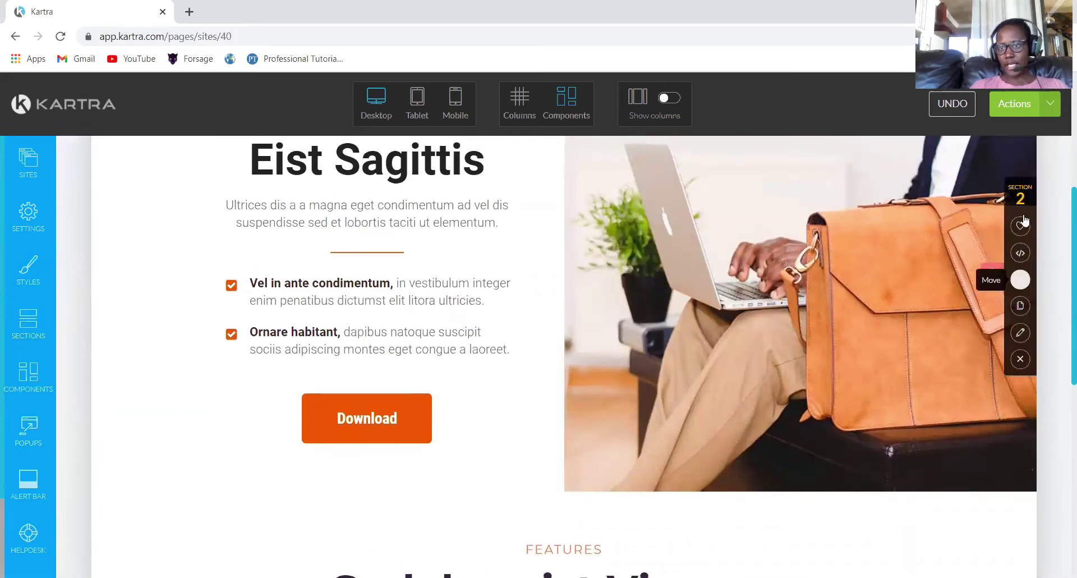
{"action": "scroll", "coordinate": [1060, 224], "scroll_direction": "up", "scroll_amount": 5}
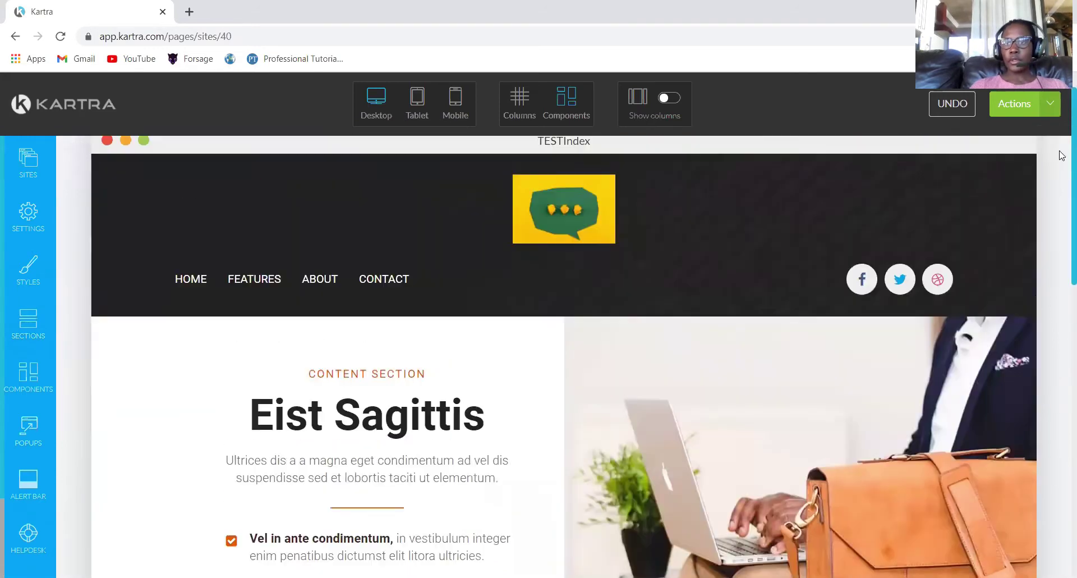
{"action": "mouse_move", "coordinate": [193, 287]}
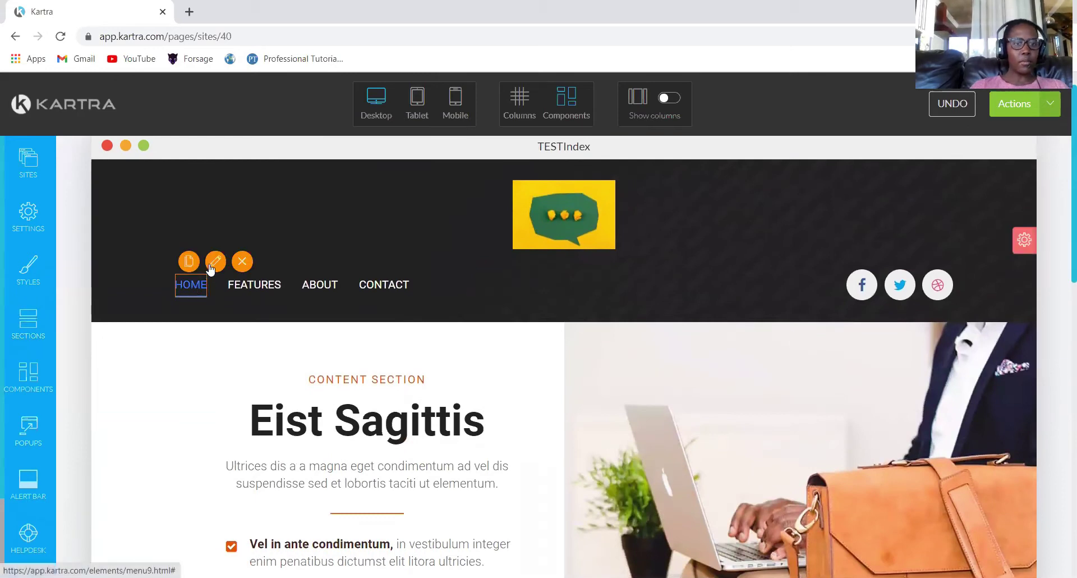
{"action": "left_click", "coordinate": [215, 261]}
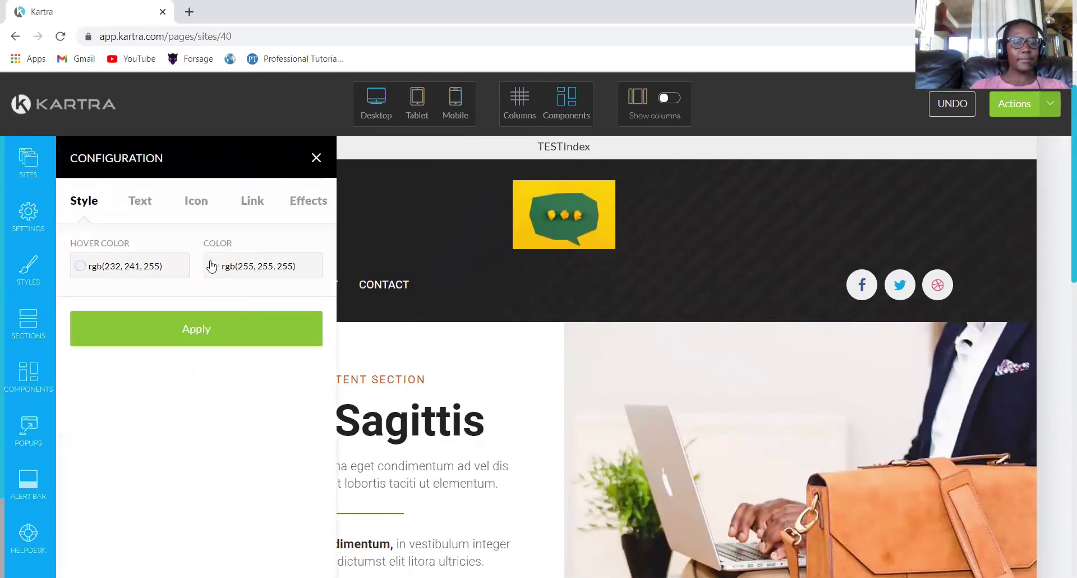
{"action": "left_click", "coordinate": [250, 203]}
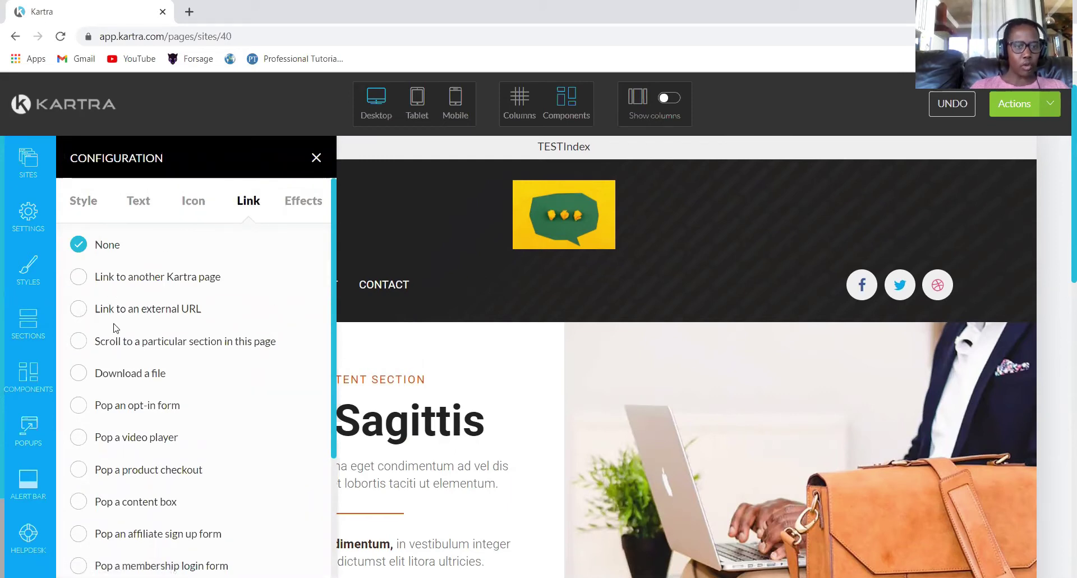
Make HOME scroll to Section 2 of the page and apply the setting.
{"action": "left_click", "coordinate": [78, 346]}
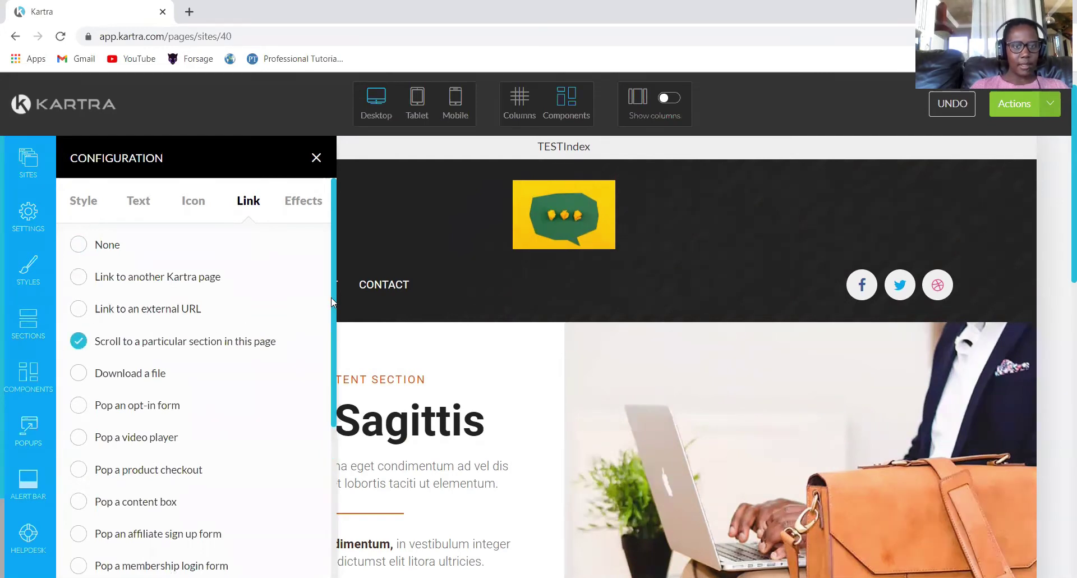
{"action": "left_click_drag", "start_coordinate": [334, 327], "coordinate": [329, 450]}
{"action": "left_click", "coordinate": [205, 484]}
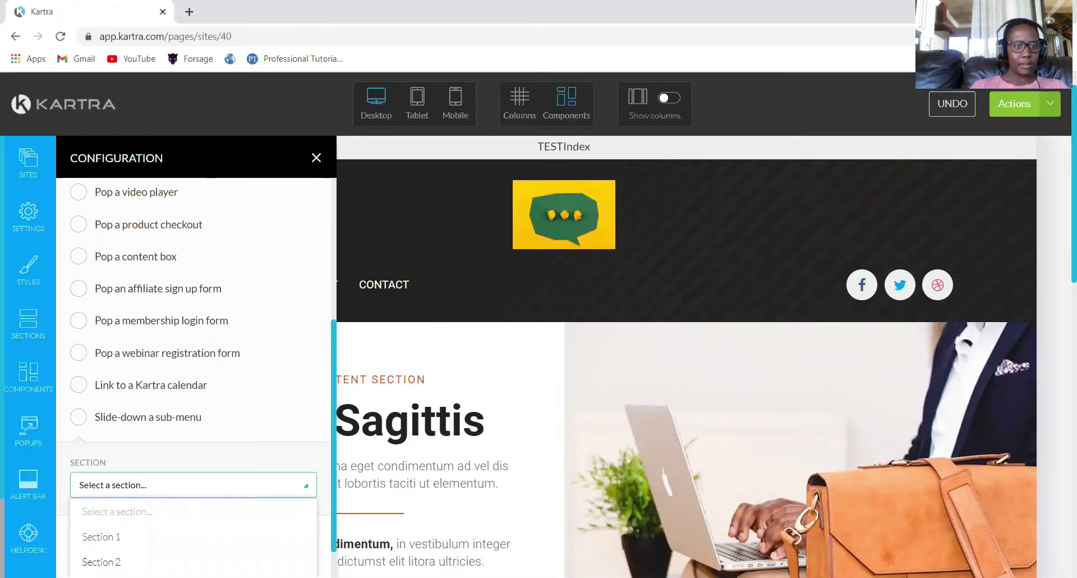
{"action": "left_click", "coordinate": [102, 561]}
{"action": "left_click", "coordinate": [179, 548]}
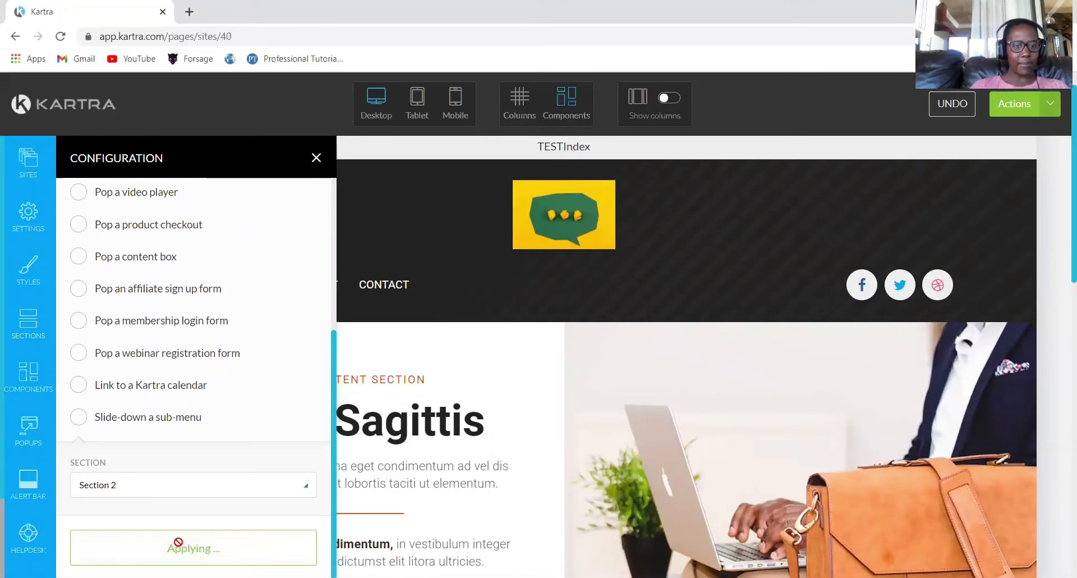
{"action": "left_click", "coordinate": [316, 157]}
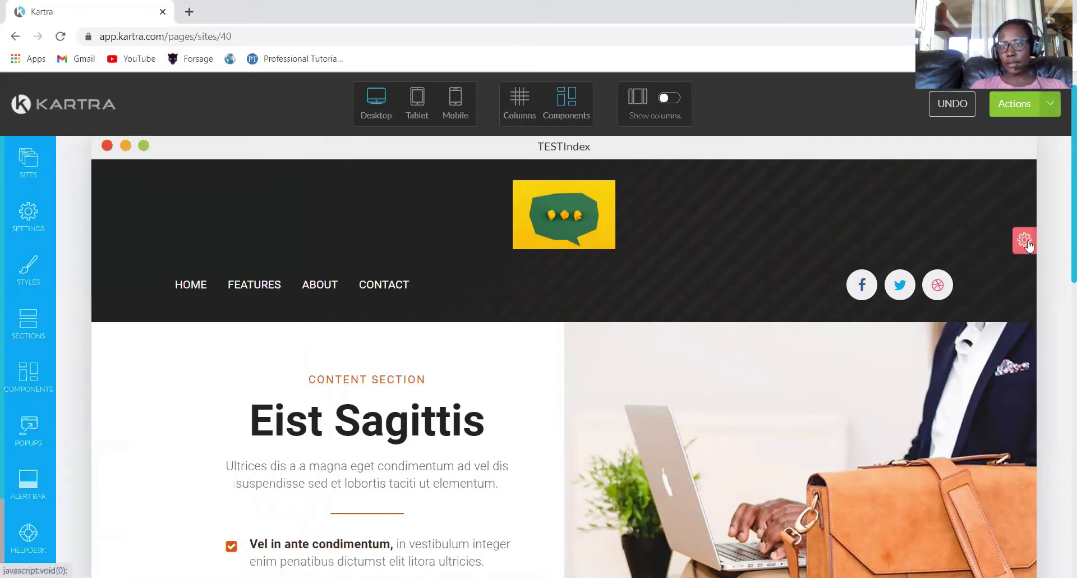
Set the FEATURES menu link to scroll to Section 3 and apply it.
{"action": "mouse_move", "coordinate": [1028, 244]}
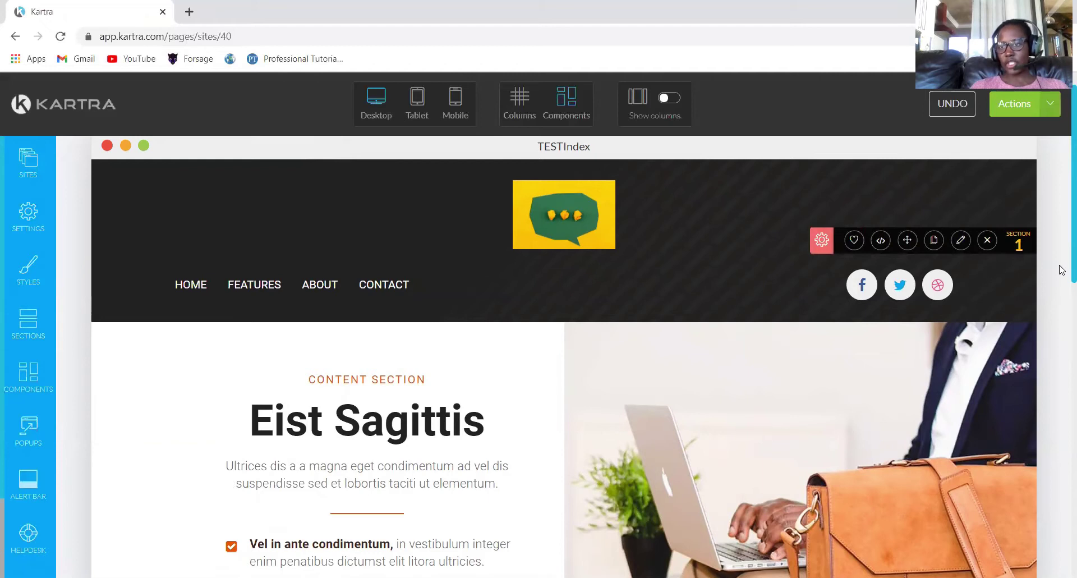
{"action": "left_click_drag", "start_coordinate": [1060, 240], "coordinate": [1059, 462]}
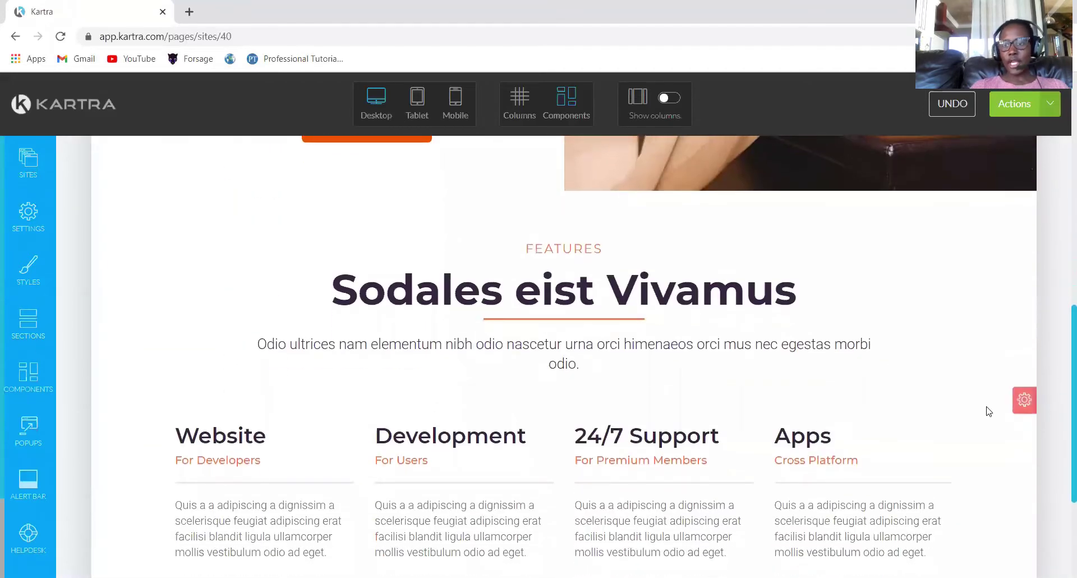
{"action": "mouse_move", "coordinate": [1030, 403]}
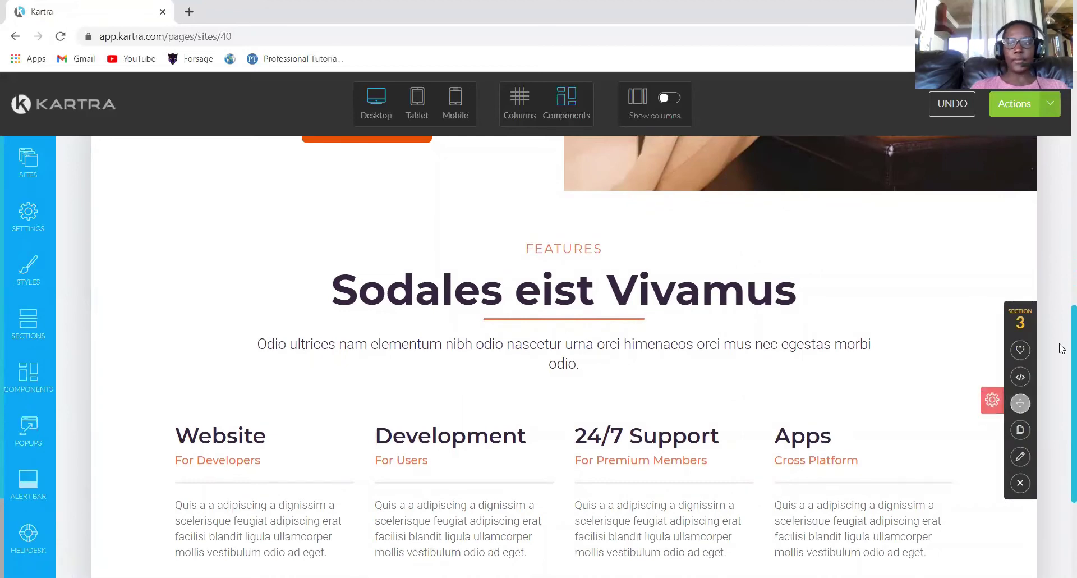
{"action": "scroll", "coordinate": [1062, 312], "scroll_direction": "up", "scroll_amount": 10}
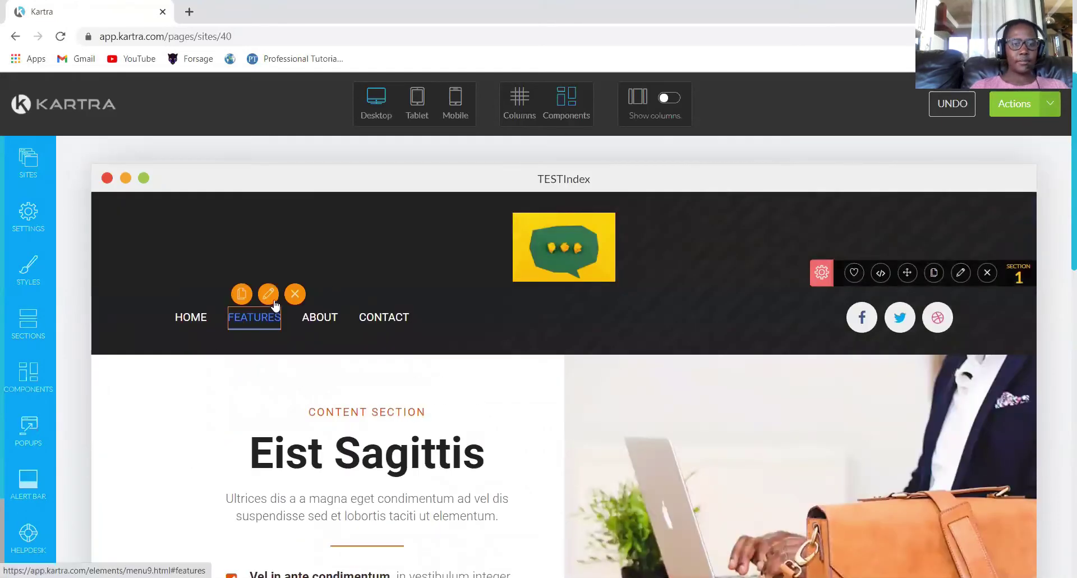
{"action": "left_click", "coordinate": [273, 299]}
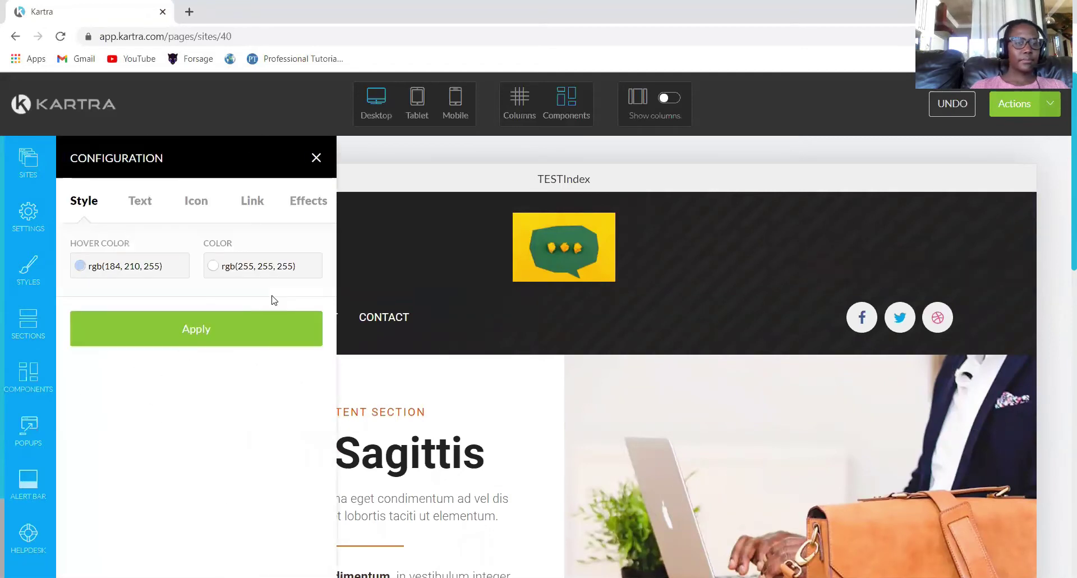
{"action": "left_click", "coordinate": [251, 205]}
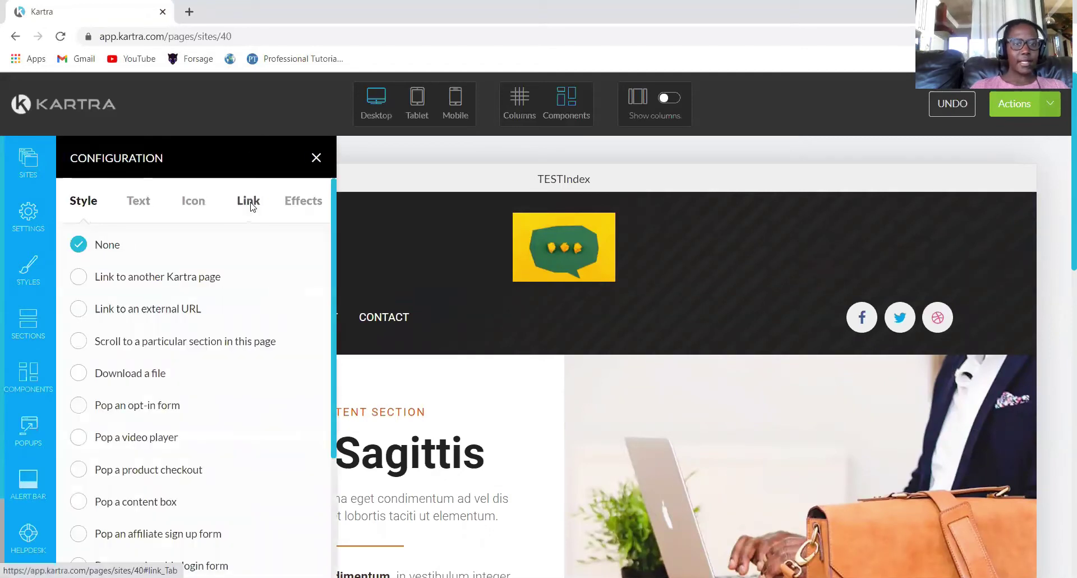
{"action": "left_click", "coordinate": [79, 342]}
{"action": "left_click_drag", "start_coordinate": [336, 251], "coordinate": [318, 494]}
{"action": "left_click", "coordinate": [295, 489]}
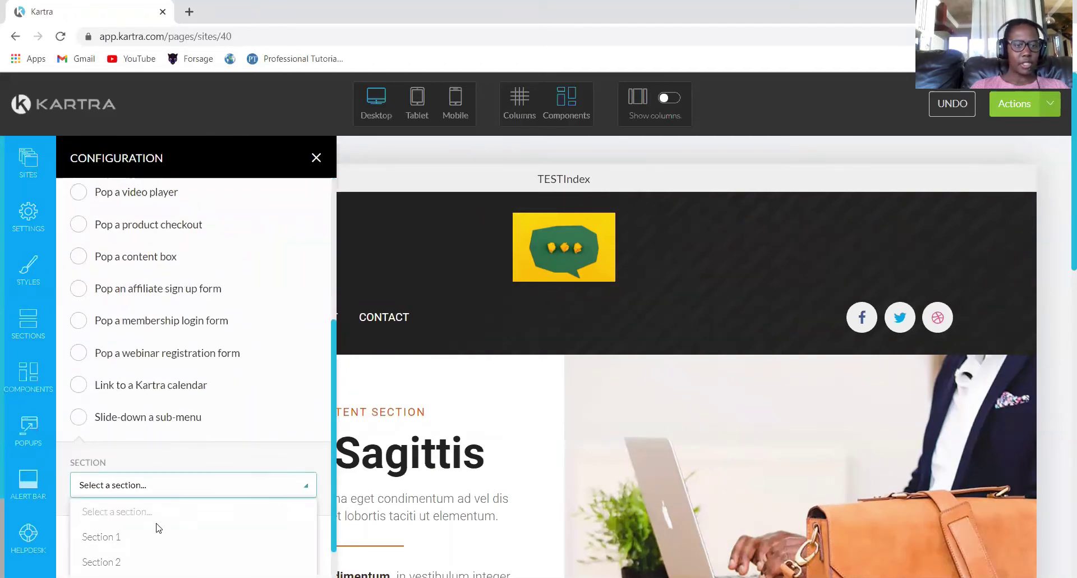
{"action": "scroll", "coordinate": [337, 514], "scroll_direction": "down", "scroll_amount": 1}
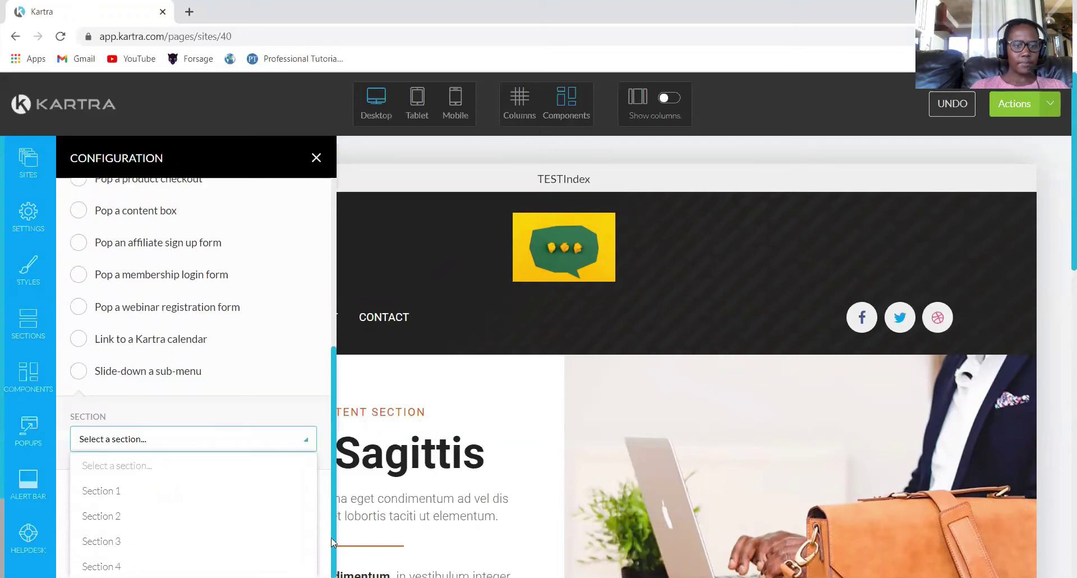
{"action": "left_click", "coordinate": [110, 540]}
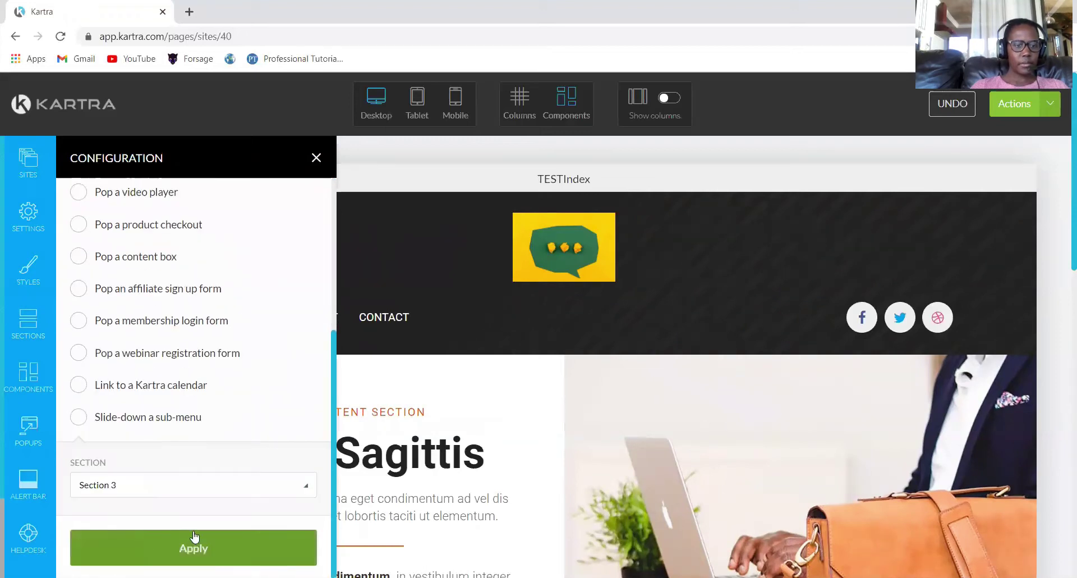
{"action": "left_click", "coordinate": [193, 534]}
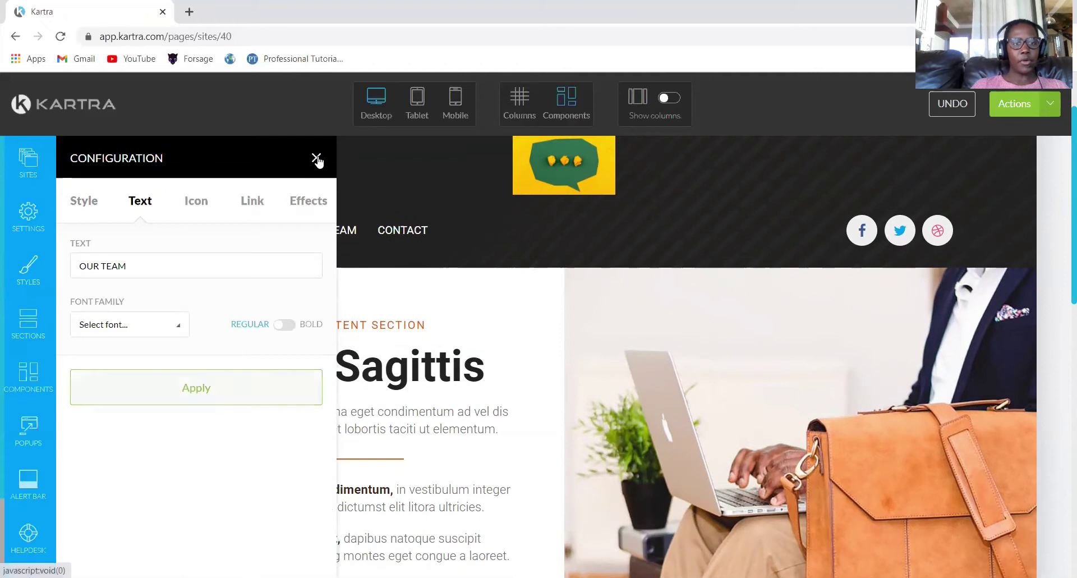
Place the 'Meet Our Team from Norway' team template below the Features section.
{"action": "left_click", "coordinate": [316, 158]}
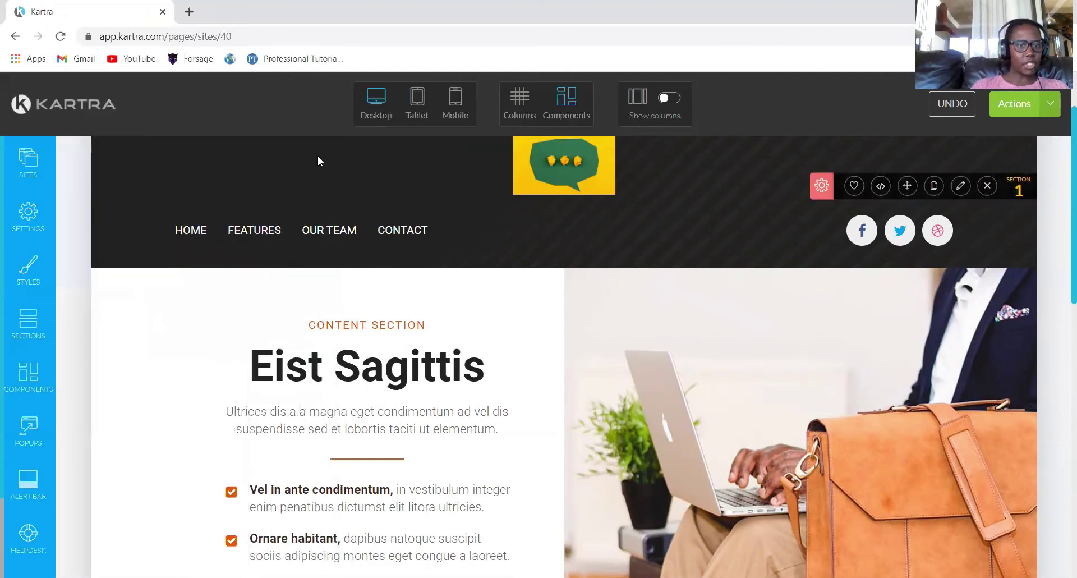
{"action": "left_click", "coordinate": [12, 319]}
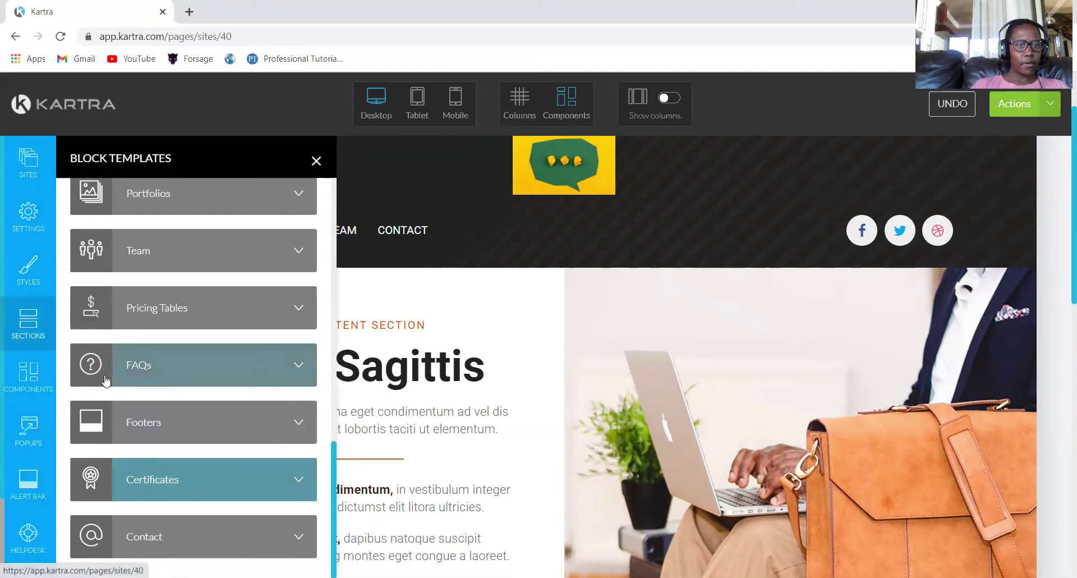
{"action": "left_click", "coordinate": [299, 251]}
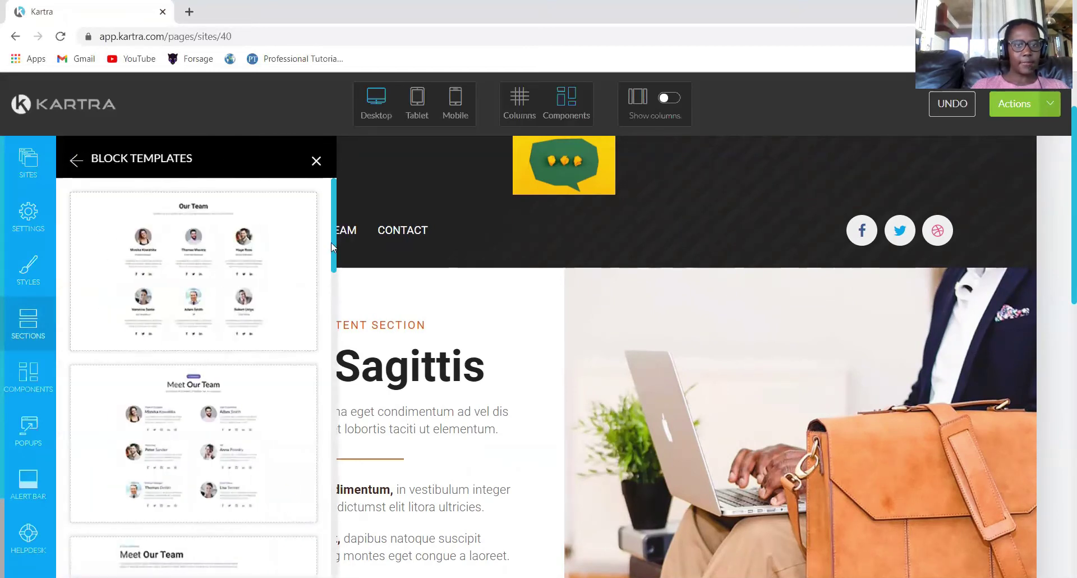
{"action": "left_click_drag", "start_coordinate": [332, 252], "coordinate": [350, 362]}
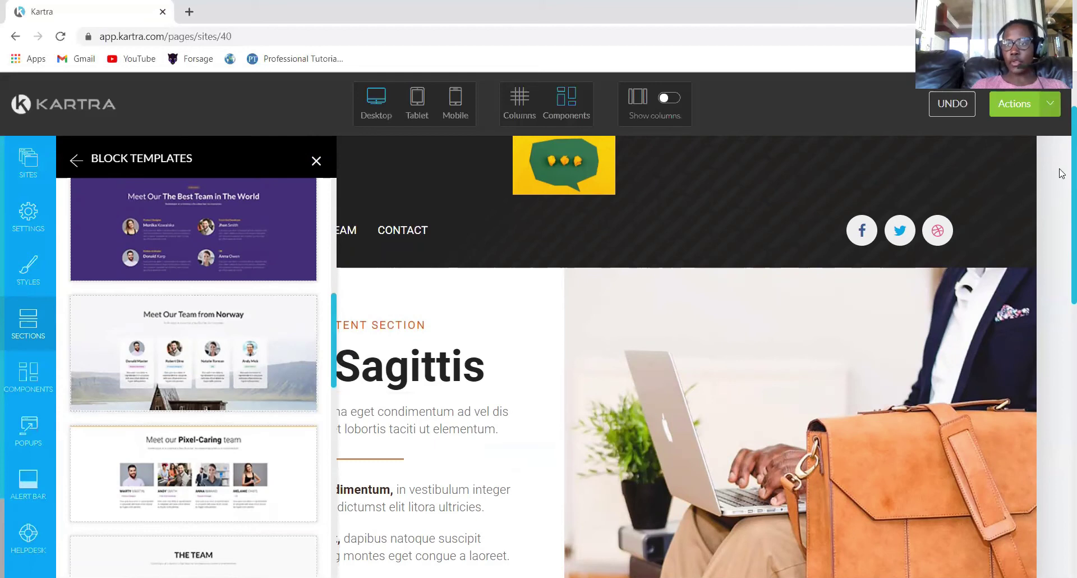
{"action": "left_click_drag", "start_coordinate": [1062, 173], "coordinate": [1061, 451]}
{"action": "left_click", "coordinate": [185, 352]}
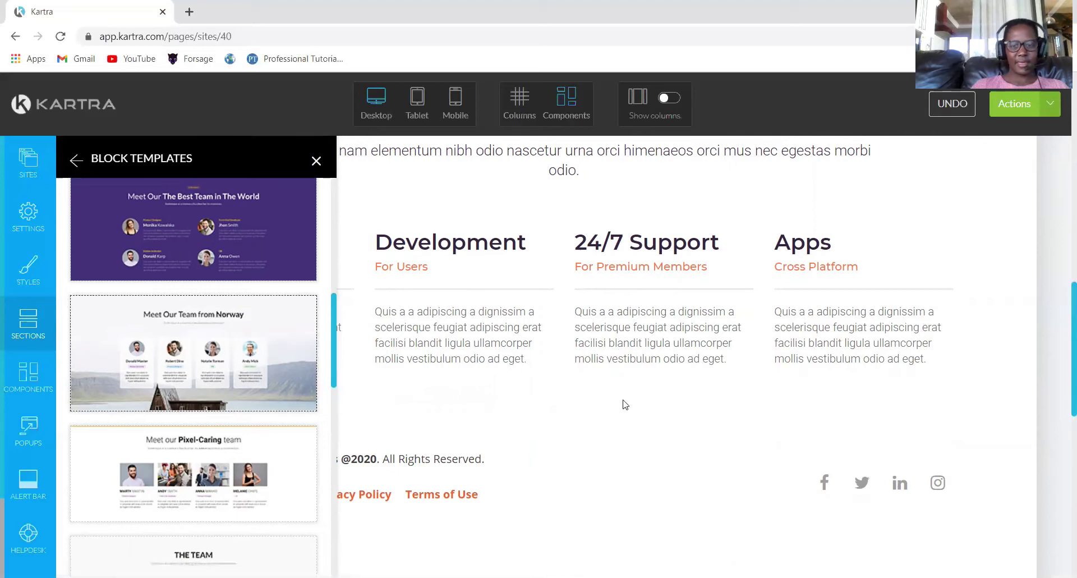
{"action": "left_click_drag", "start_coordinate": [623, 406], "coordinate": [542, 436]}
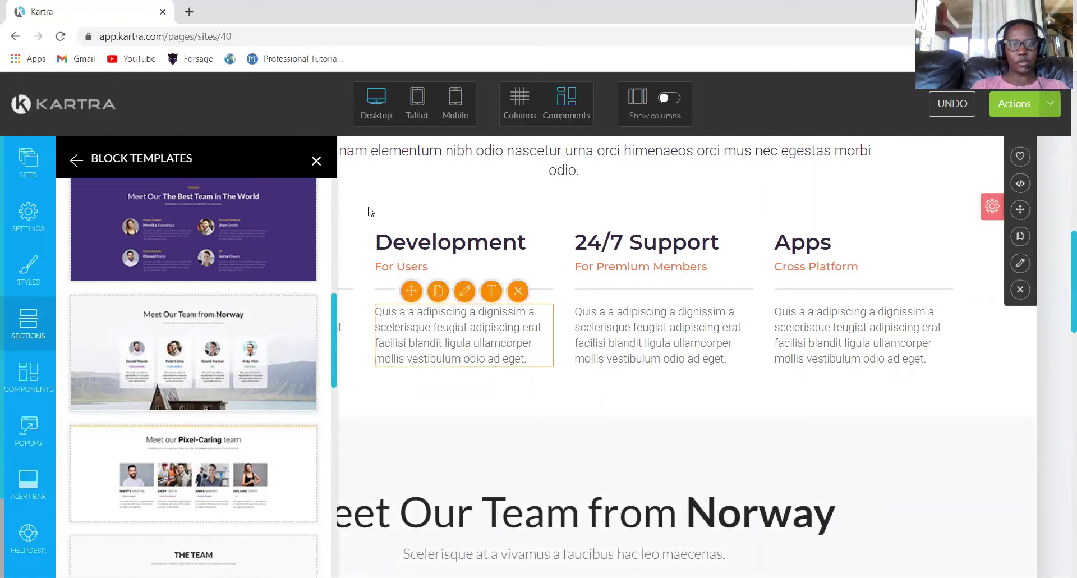
Shorten the team heading to 'Our Team' by removing 'Meet' and 'from Norway'.
{"action": "left_click", "coordinate": [318, 161]}
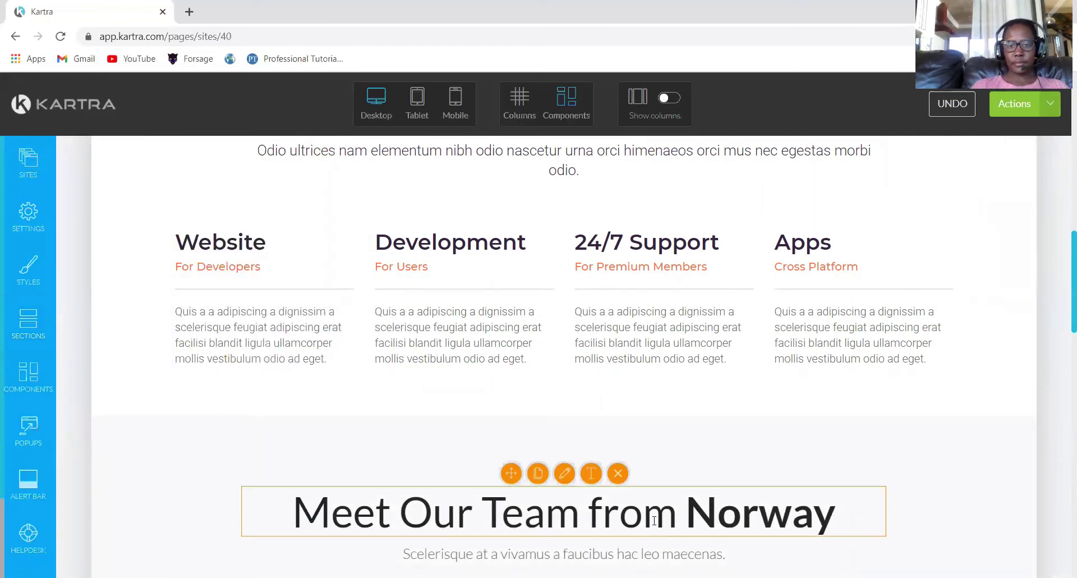
{"action": "left_click", "coordinate": [591, 473]}
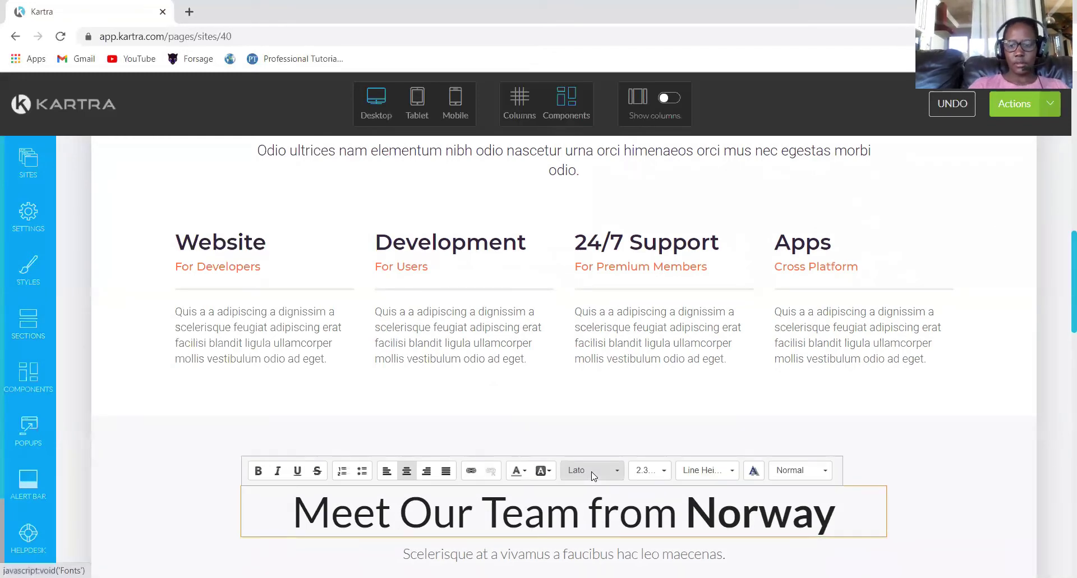
{"action": "key", "text": "Delete"}
{"action": "key", "text": "Delete"}
{"action": "key", "text": "Delete"}
{"action": "key", "text": "Delete"}
{"action": "key", "text": "Delete"}
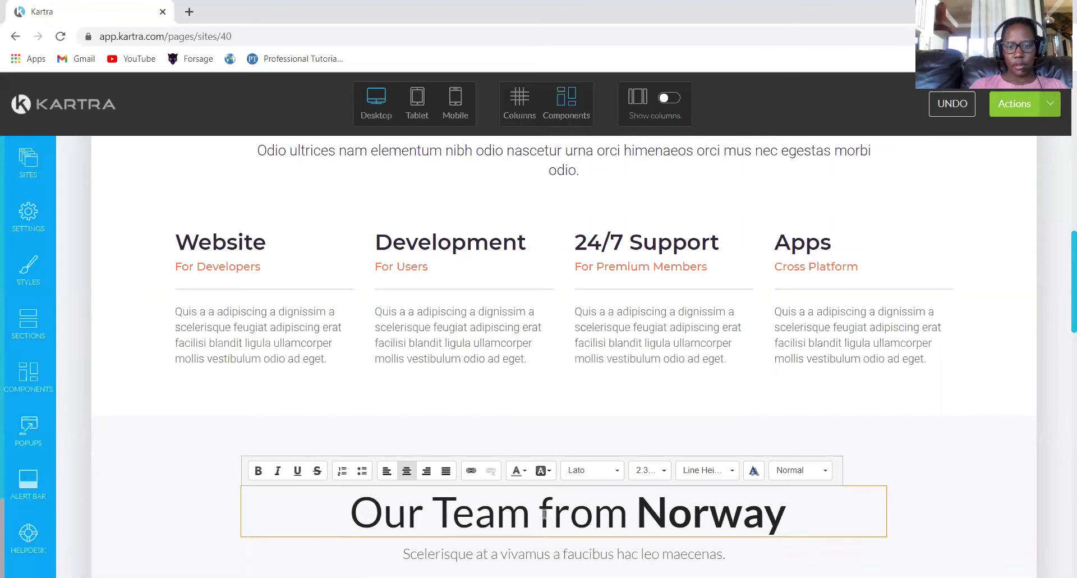
{"action": "left_click_drag", "start_coordinate": [540, 513], "coordinate": [782, 512]}
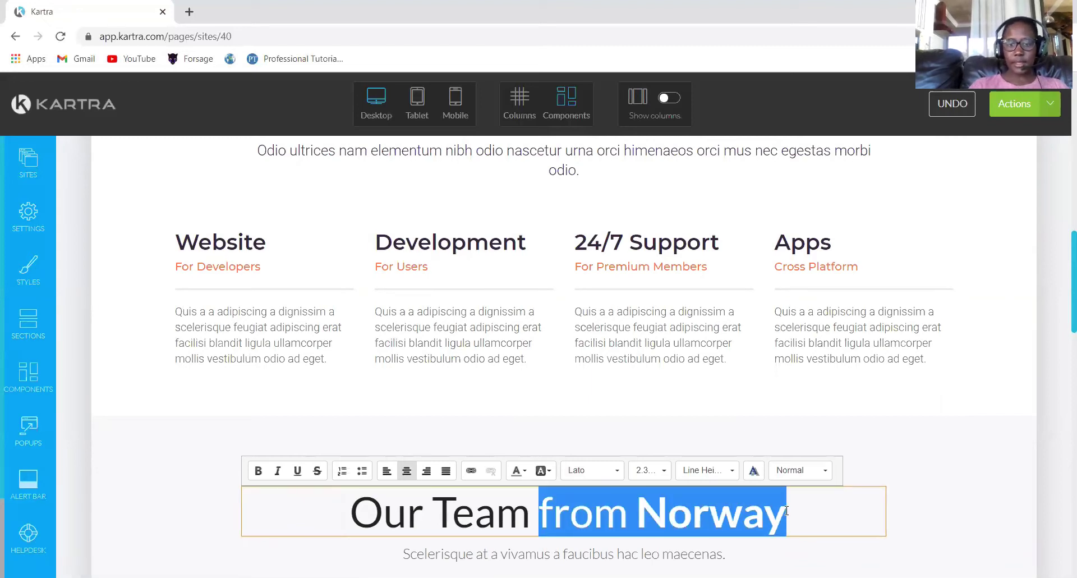
{"action": "key", "text": "BackSpace"}
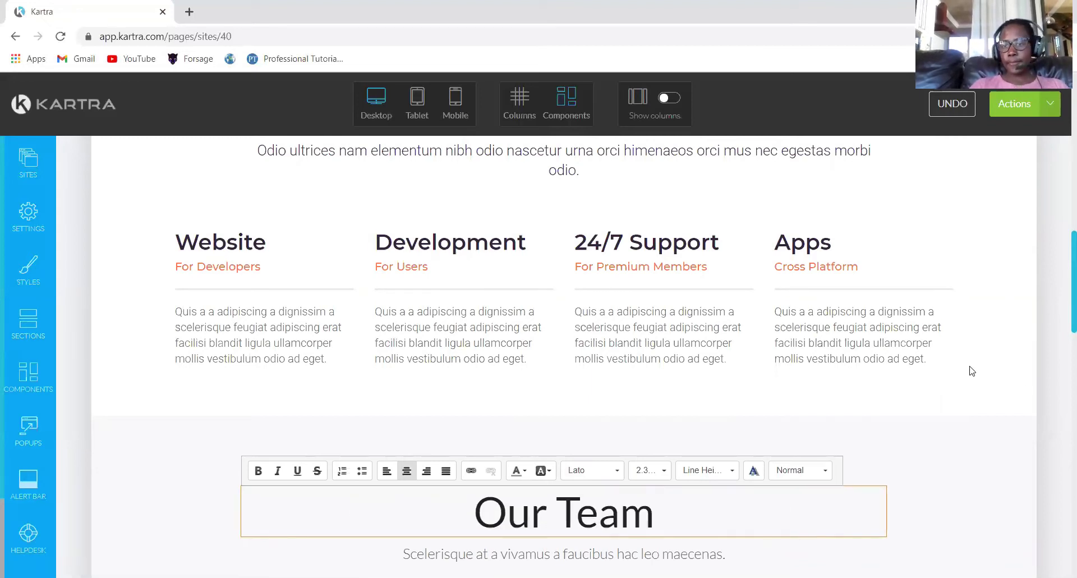
{"action": "left_click", "coordinate": [1061, 367]}
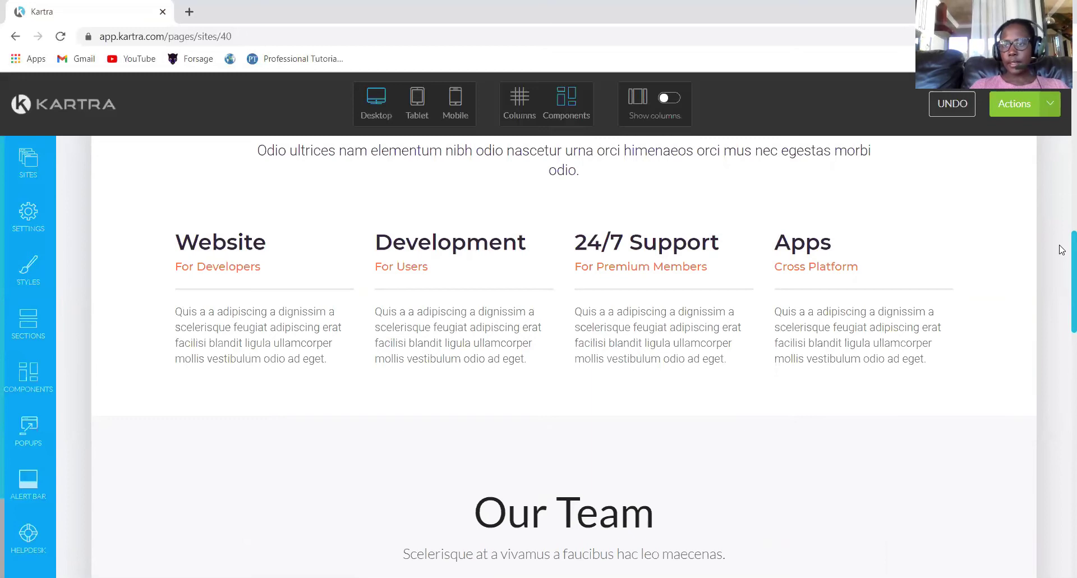
{"action": "scroll", "coordinate": [1062, 297], "scroll_direction": "down", "scroll_amount": 8}
{"action": "scroll", "coordinate": [1062, 344], "scroll_direction": "up", "scroll_amount": 1}
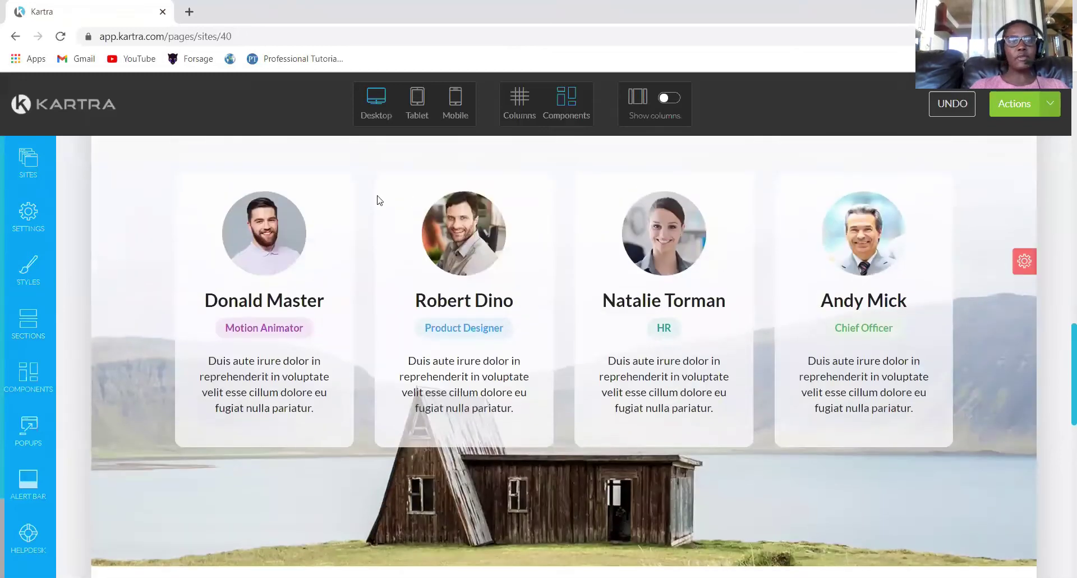
{"action": "mouse_move", "coordinate": [269, 234]}
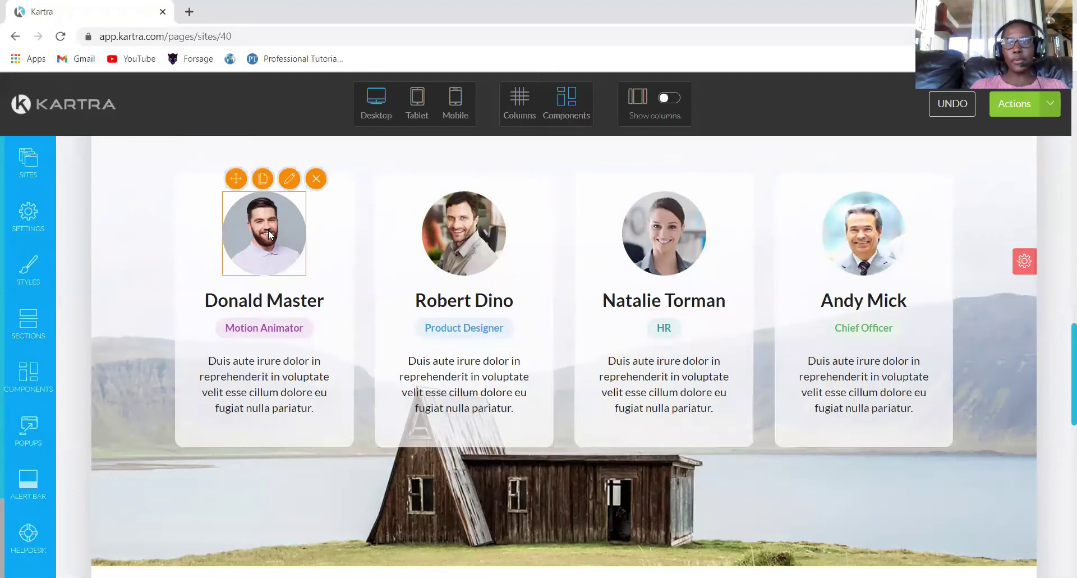
{"action": "left_click", "coordinate": [290, 179]}
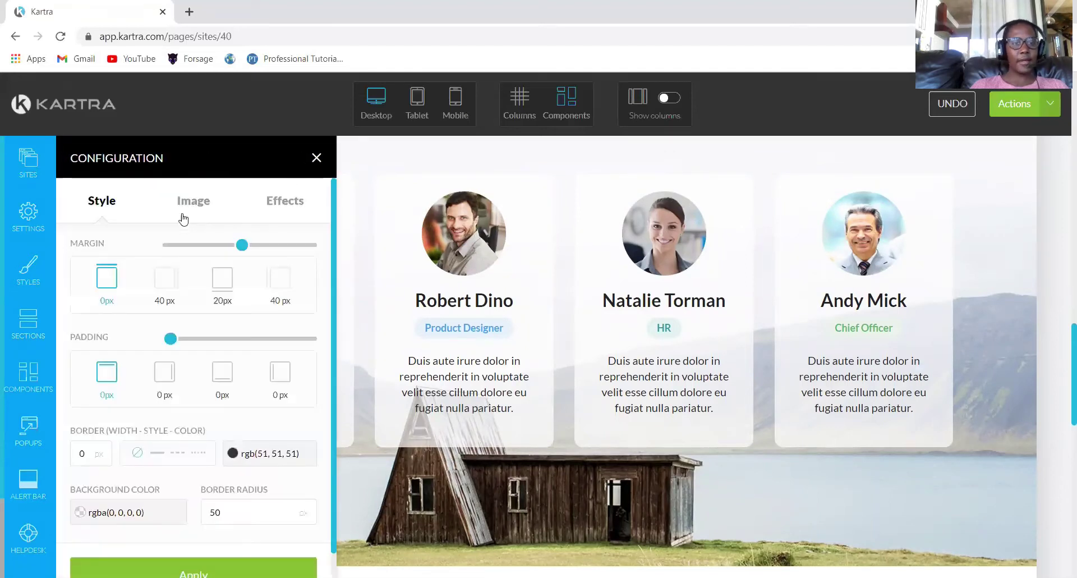
{"action": "left_click", "coordinate": [184, 212]}
{"action": "left_click", "coordinate": [157, 307]}
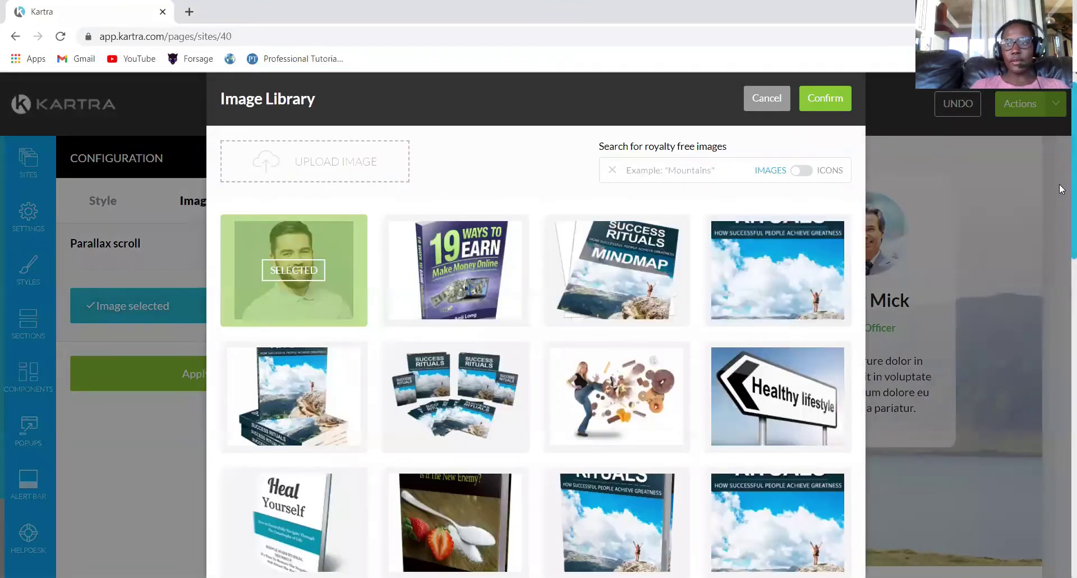
{"action": "left_click_drag", "start_coordinate": [1059, 166], "coordinate": [1059, 456]}
{"action": "left_click", "coordinate": [293, 449]}
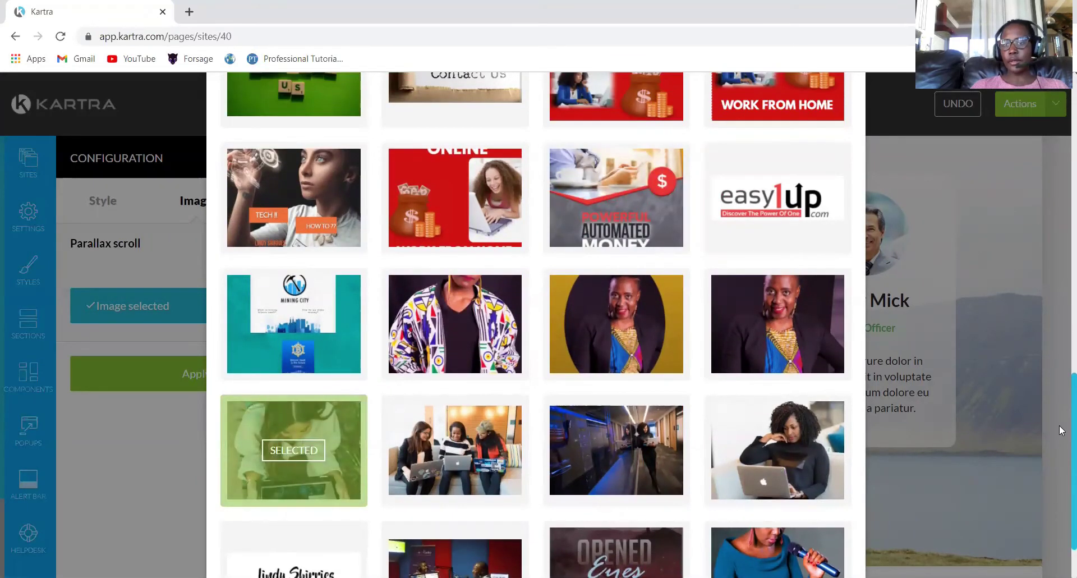
{"action": "left_click_drag", "start_coordinate": [1058, 429], "coordinate": [1060, 101]}
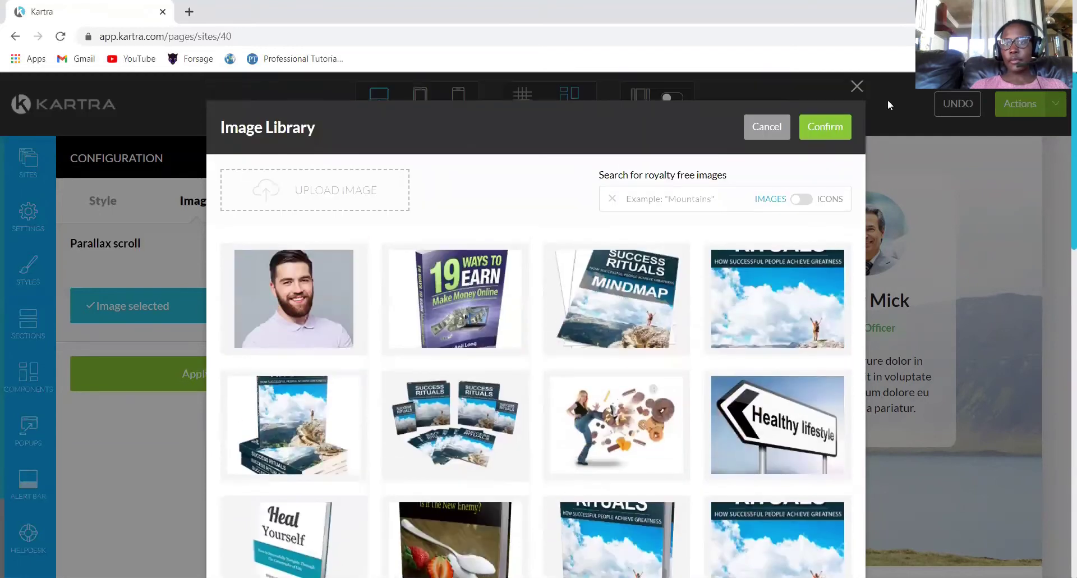
{"action": "left_click", "coordinate": [825, 127]}
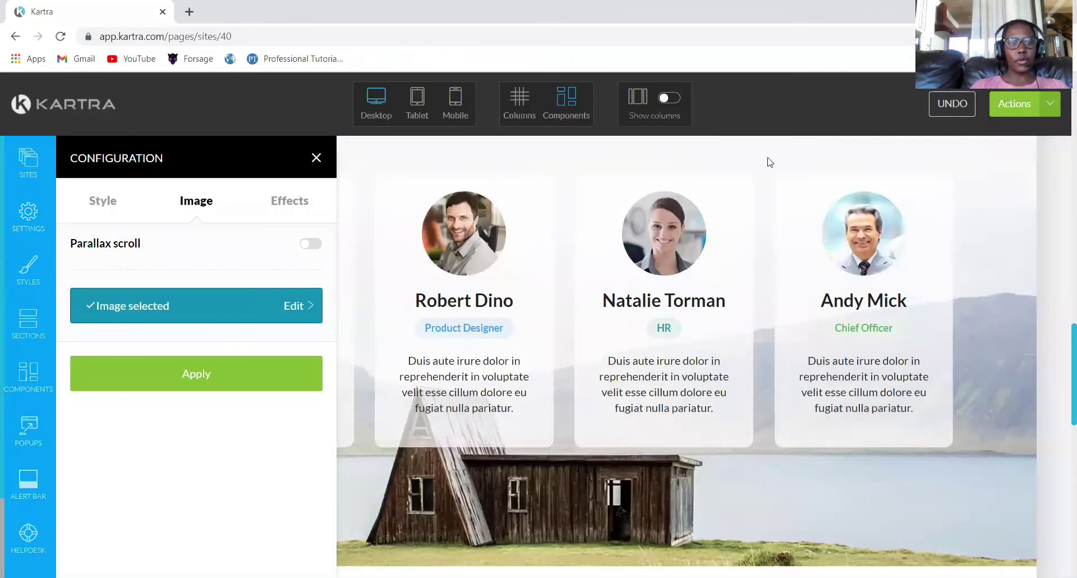
{"action": "left_click", "coordinate": [172, 372]}
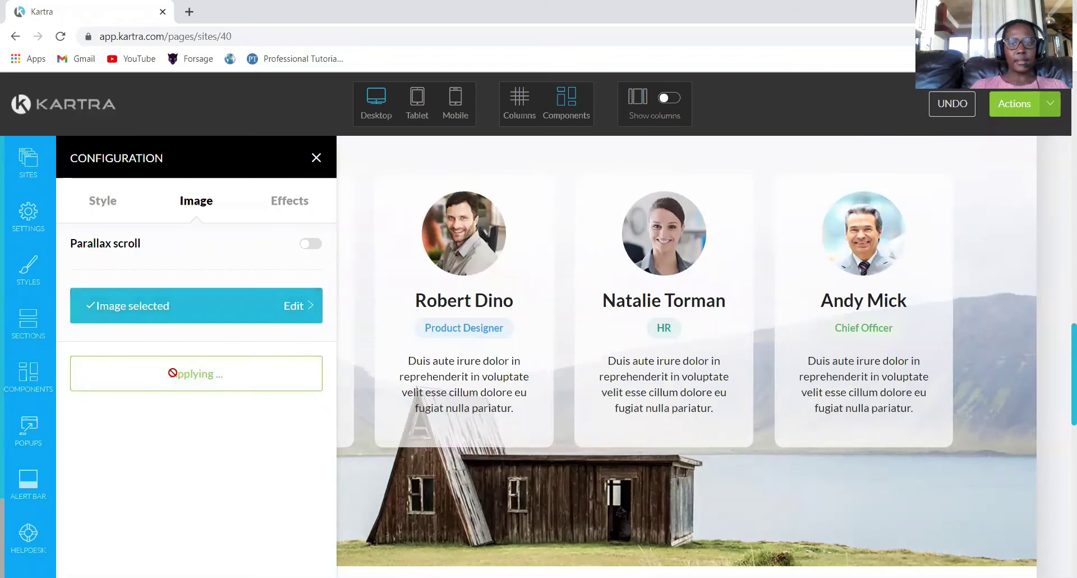
{"action": "left_click", "coordinate": [315, 158]}
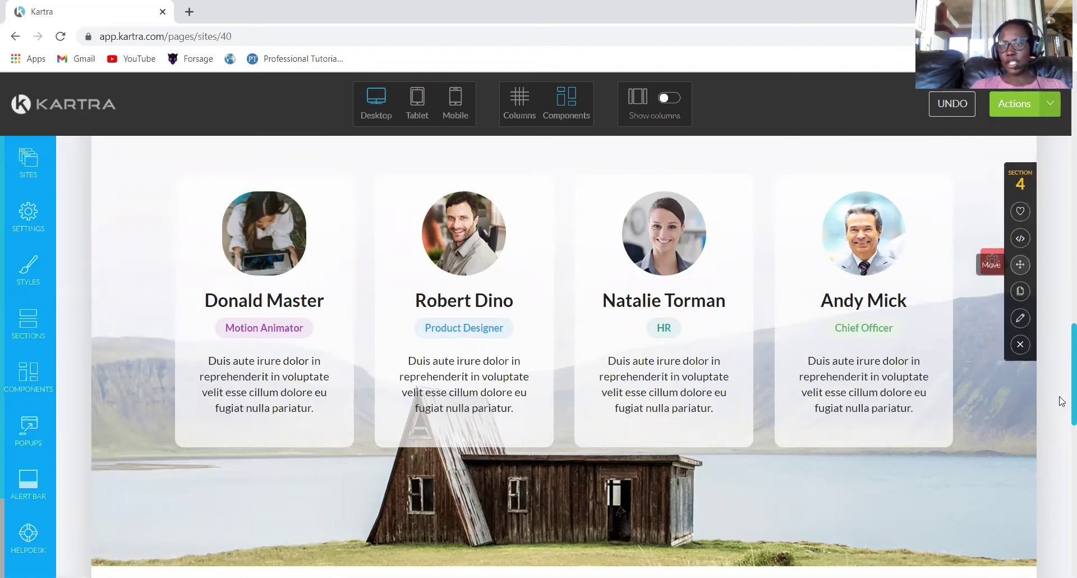
Set the OUR TEAM menu link to scroll to Section 4 and apply it.
{"action": "scroll", "coordinate": [1062, 394], "scroll_direction": "up", "scroll_amount": 15}
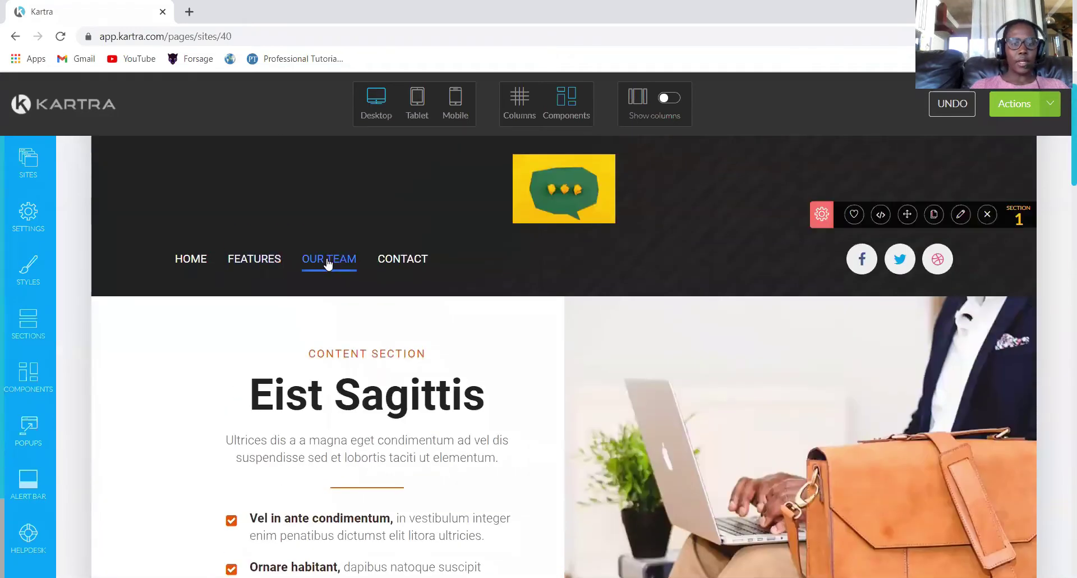
{"action": "left_click", "coordinate": [343, 235]}
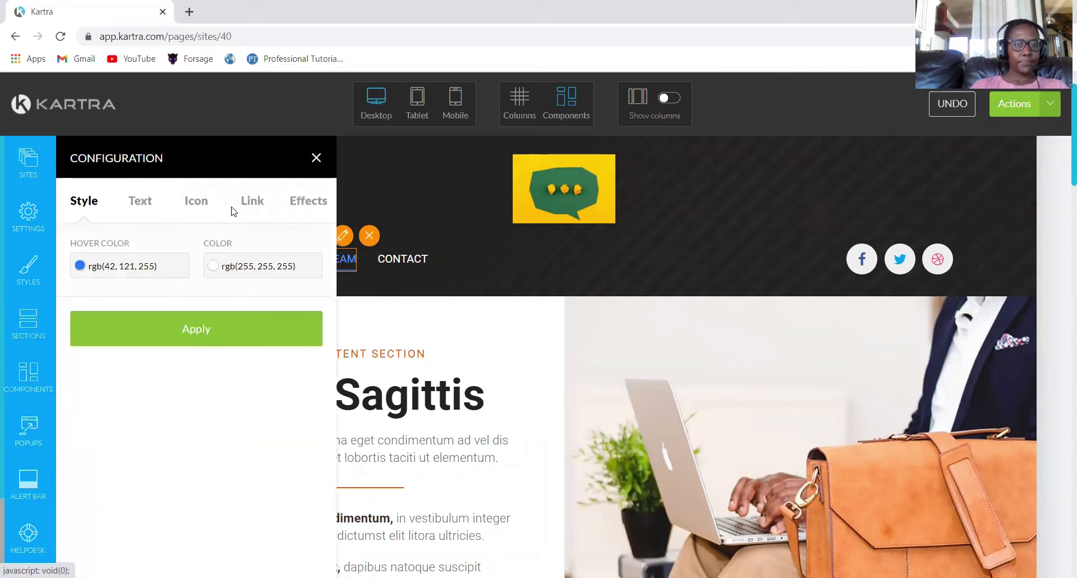
{"action": "left_click", "coordinate": [248, 201]}
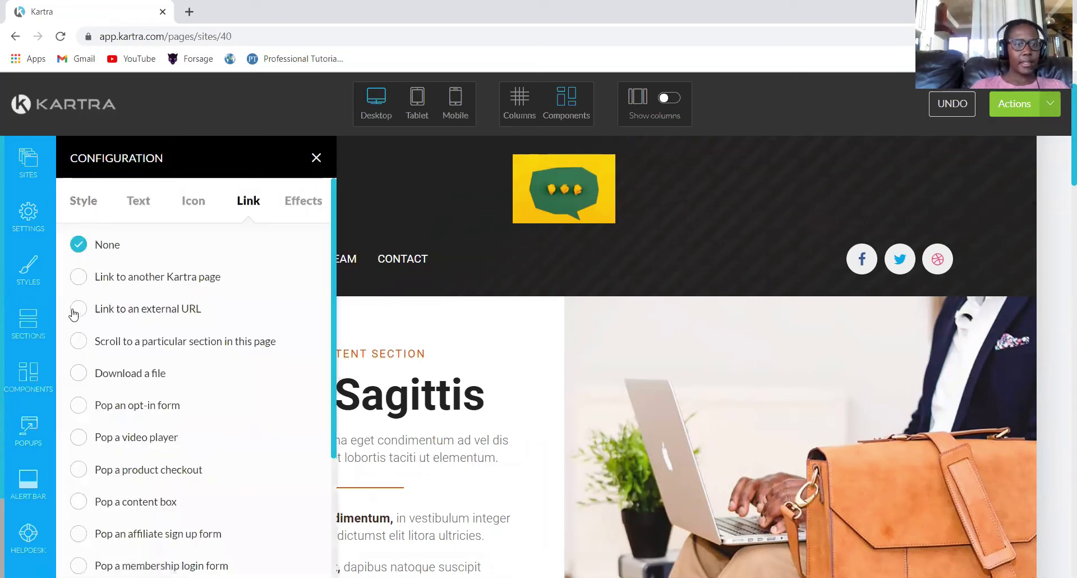
{"action": "left_click", "coordinate": [79, 341]}
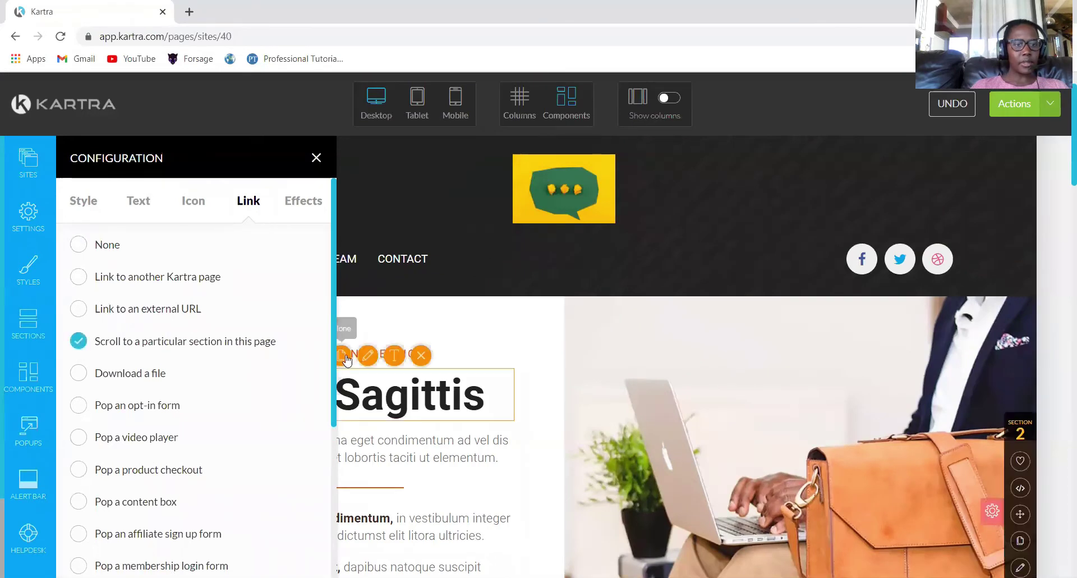
{"action": "scroll", "coordinate": [333, 332], "scroll_direction": "down", "scroll_amount": 5}
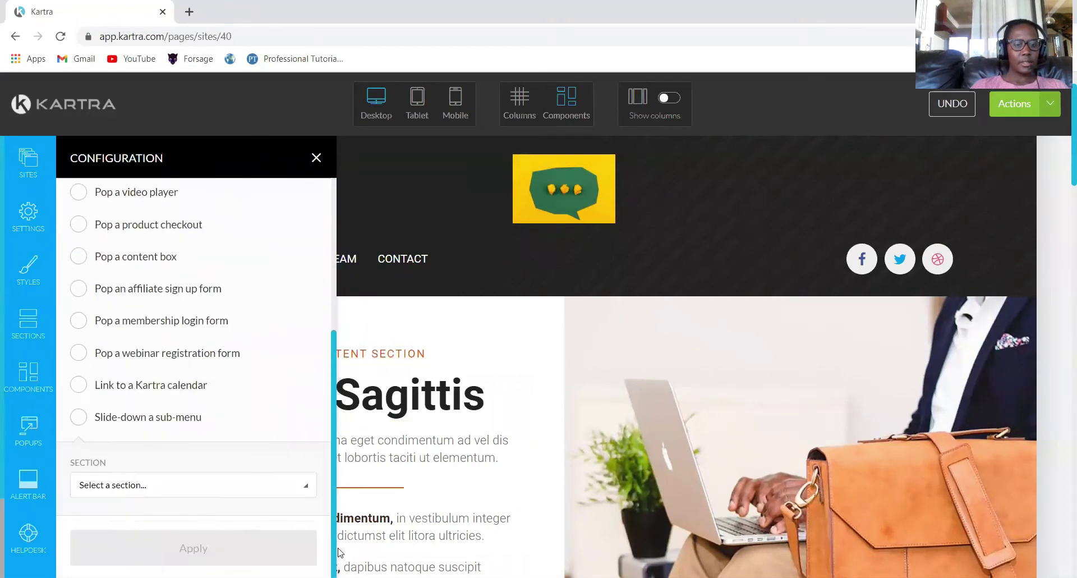
{"action": "left_click", "coordinate": [310, 487]}
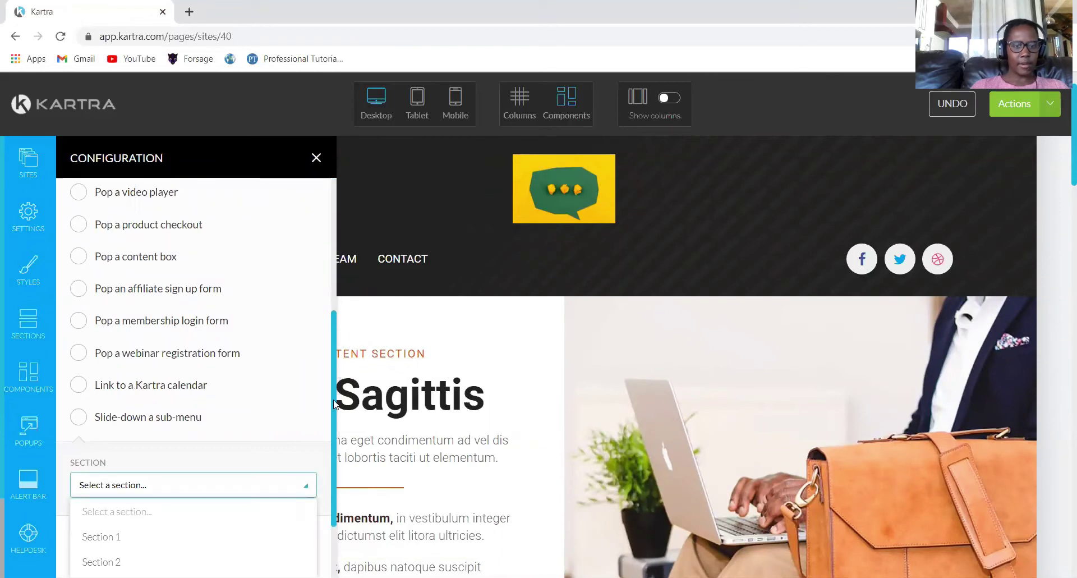
{"action": "scroll", "coordinate": [262, 503], "scroll_direction": "down", "scroll_amount": 2}
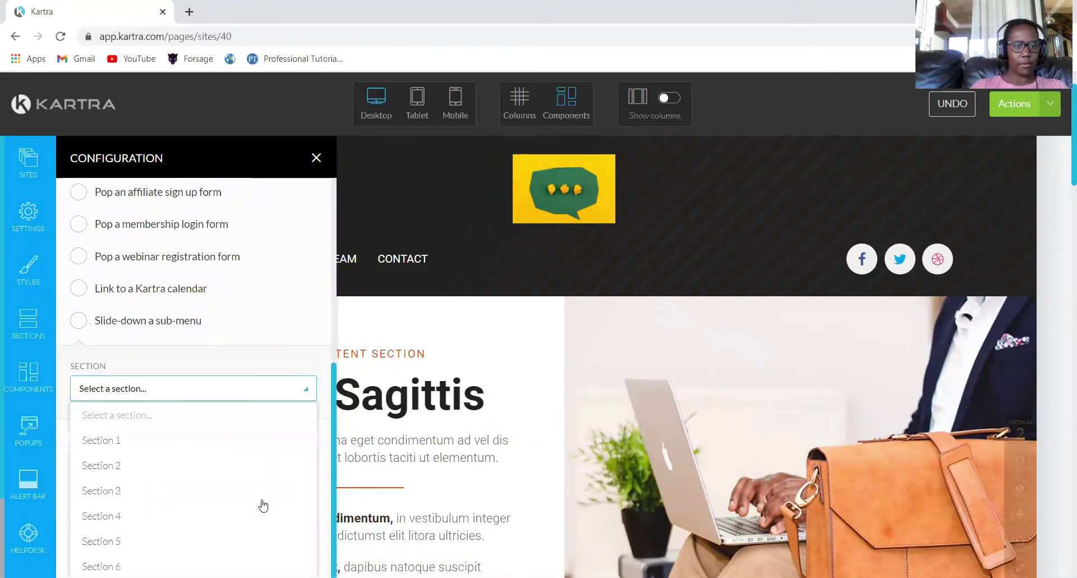
{"action": "left_click", "coordinate": [99, 518]}
{"action": "left_click", "coordinate": [192, 543]}
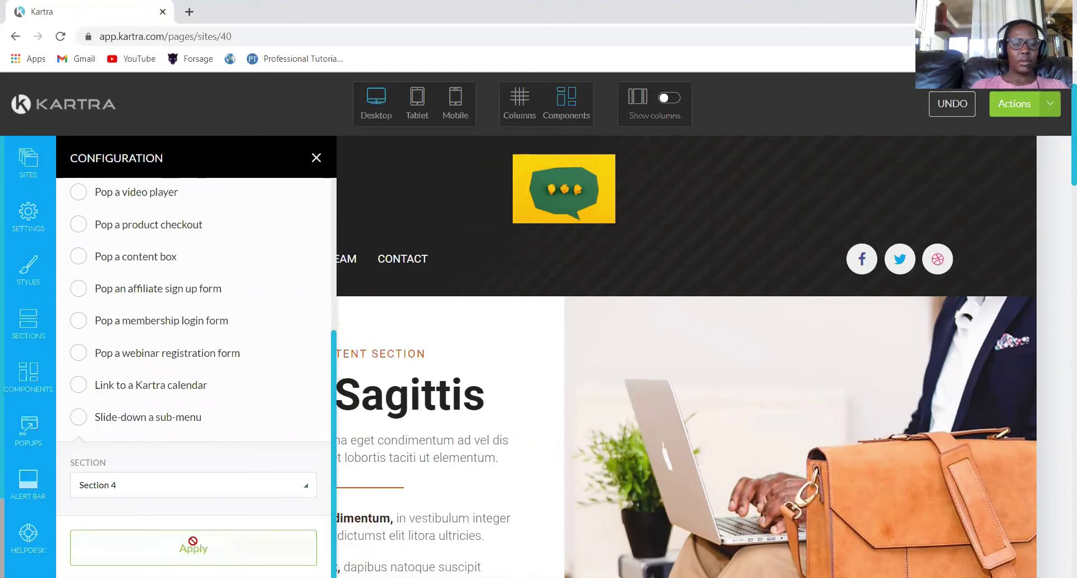
{"action": "left_click", "coordinate": [315, 158]}
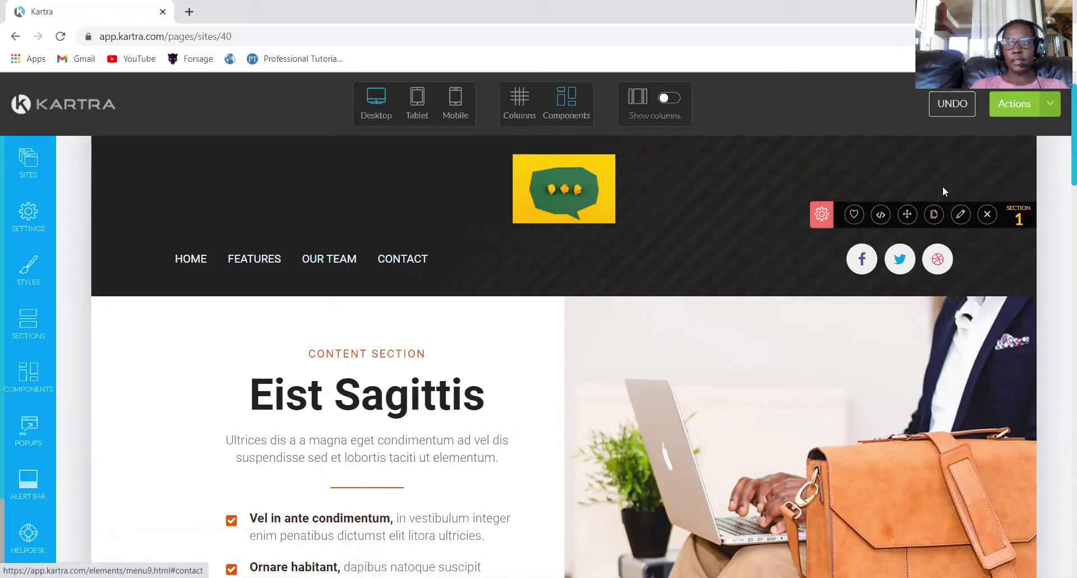
{"action": "left_click_drag", "start_coordinate": [1061, 143], "coordinate": [1061, 461]}
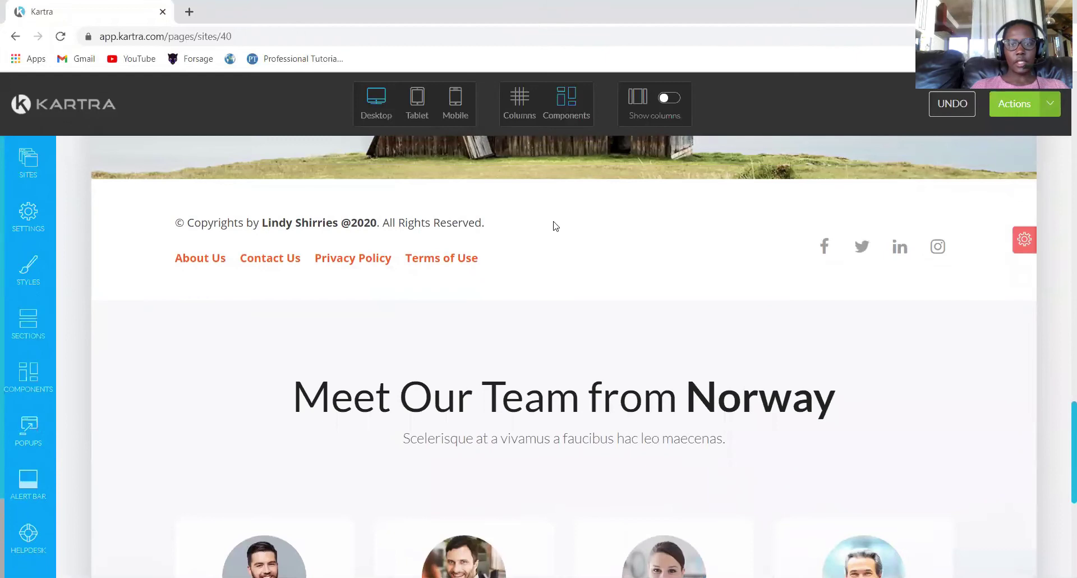
Delete the old footer block with the copyright line and About Us/Privacy links.
{"action": "mouse_move", "coordinate": [550, 229]}
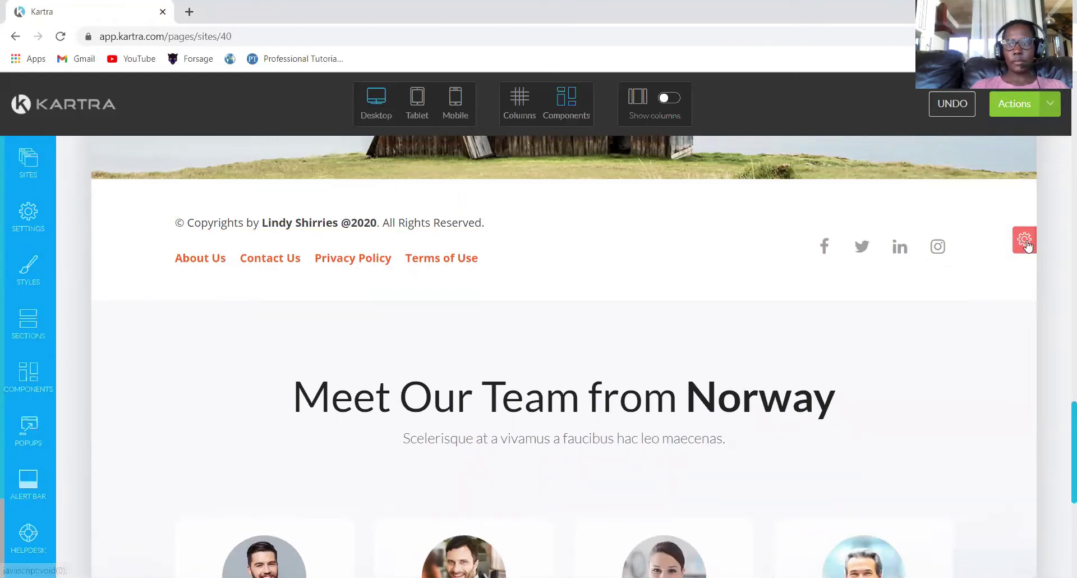
{"action": "mouse_move", "coordinate": [1029, 246]}
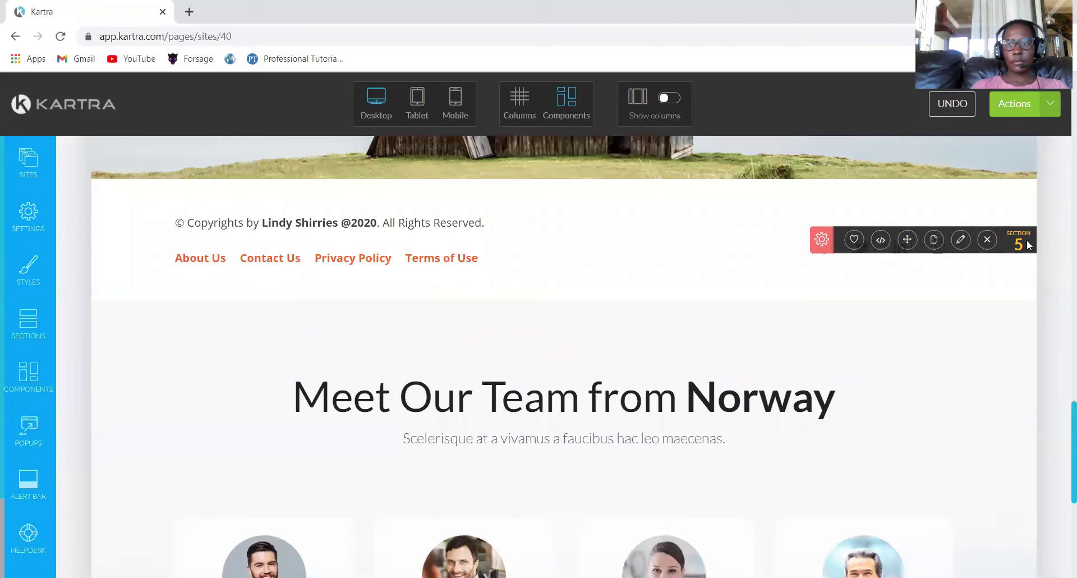
{"action": "left_click", "coordinate": [987, 240]}
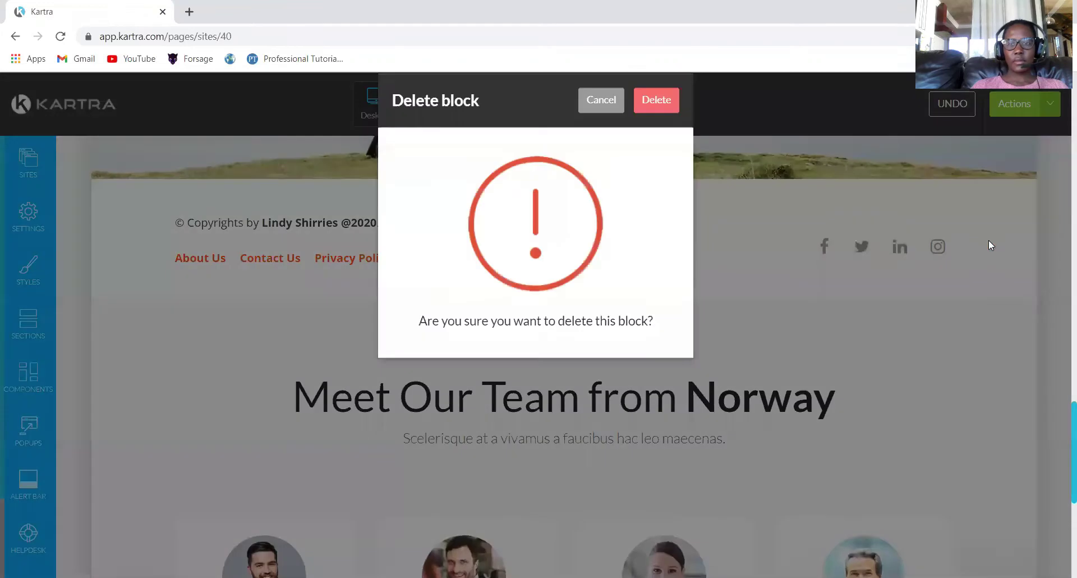
{"action": "left_click", "coordinate": [655, 133]}
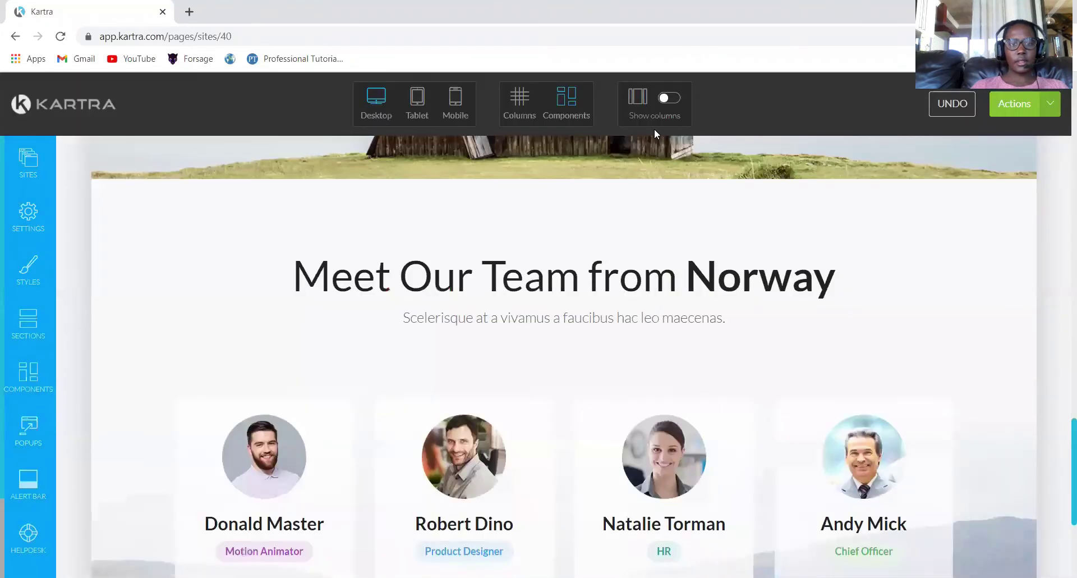
Add the 'YOUR LOGO' footer template with WORK, ABOUT US and CONTACT US links at the page bottom.
{"action": "left_click", "coordinate": [31, 327]}
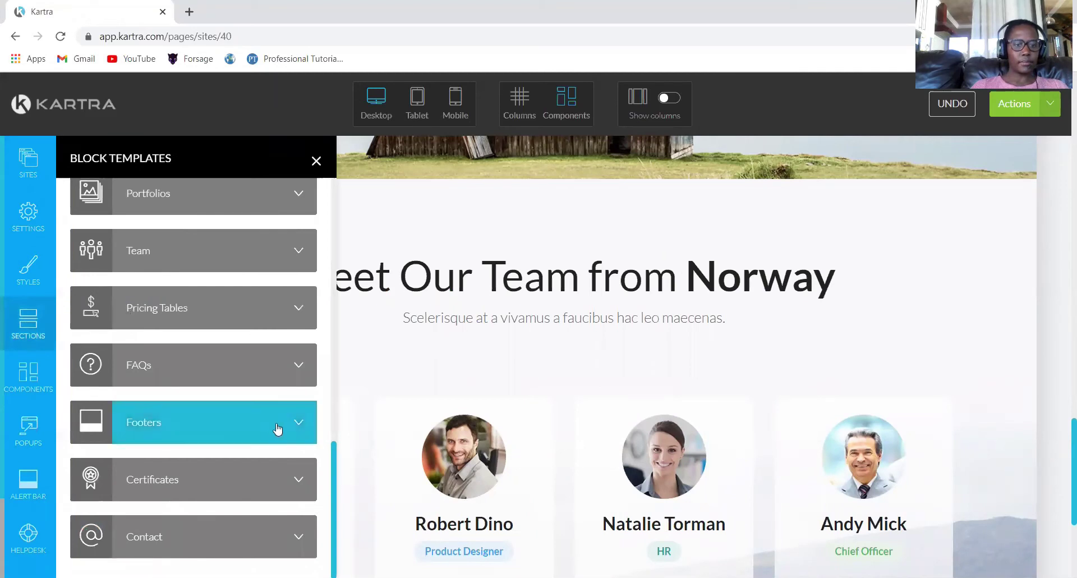
{"action": "left_click", "coordinate": [290, 429]}
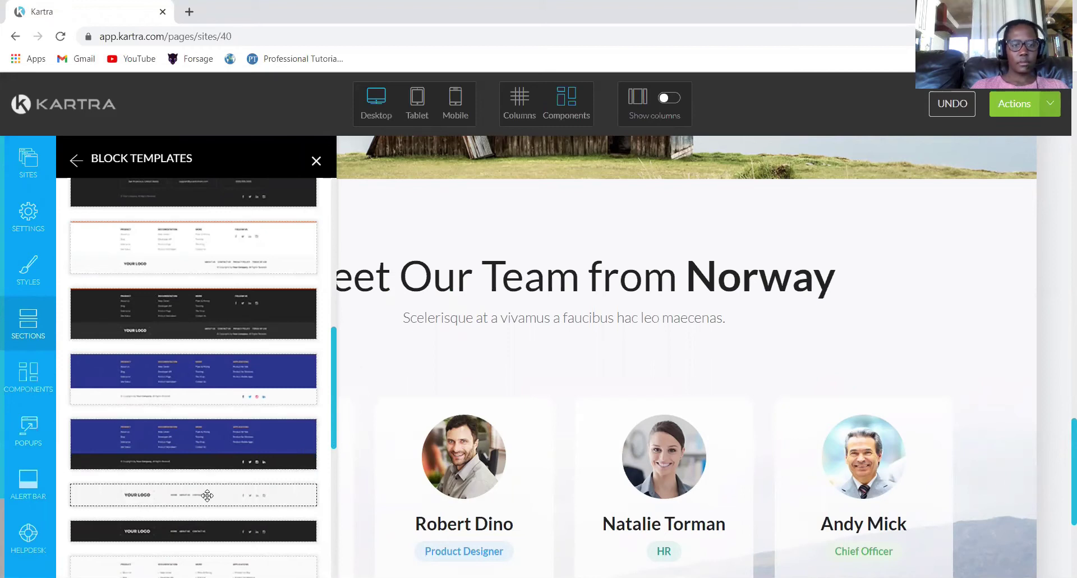
{"action": "left_click_drag", "start_coordinate": [423, 545], "coordinate": [564, 487]}
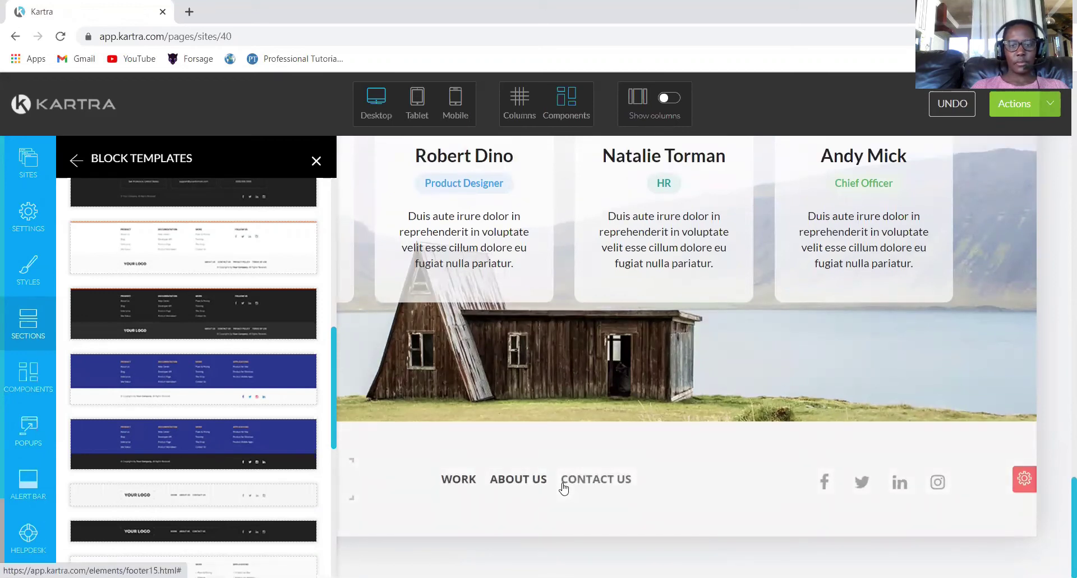
{"action": "left_click", "coordinate": [30, 331]}
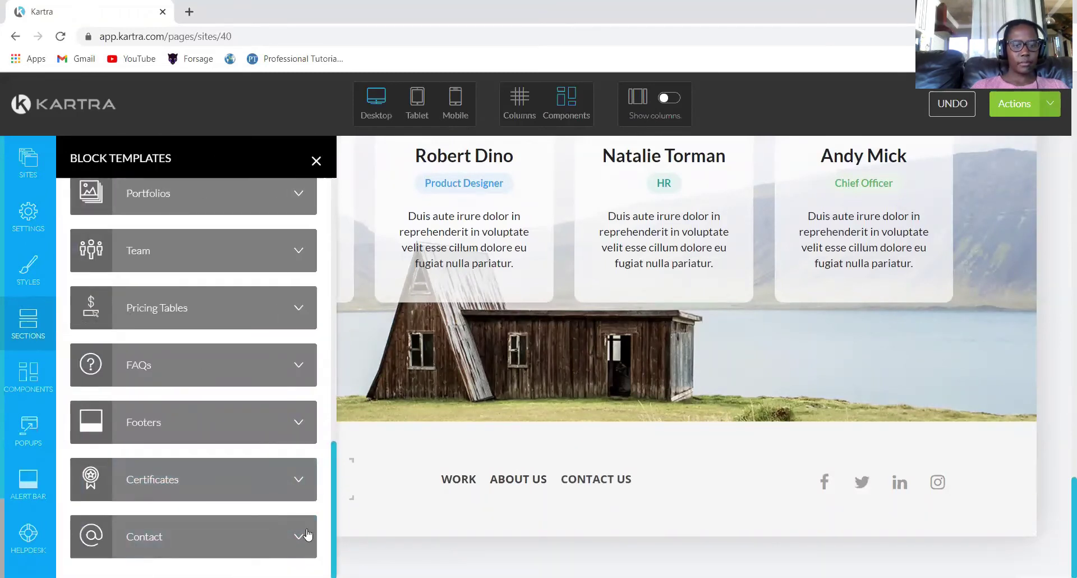
Add the 'Get in touch' contact section above the footer.
{"action": "left_click", "coordinate": [302, 536]}
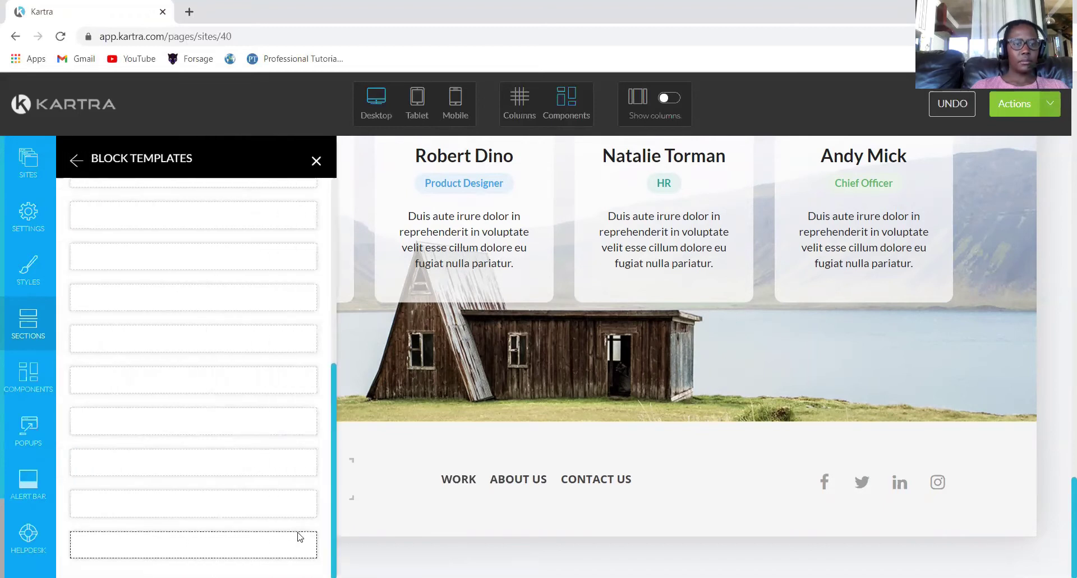
{"action": "scroll", "coordinate": [252, 449], "scroll_direction": "down", "scroll_amount": 3}
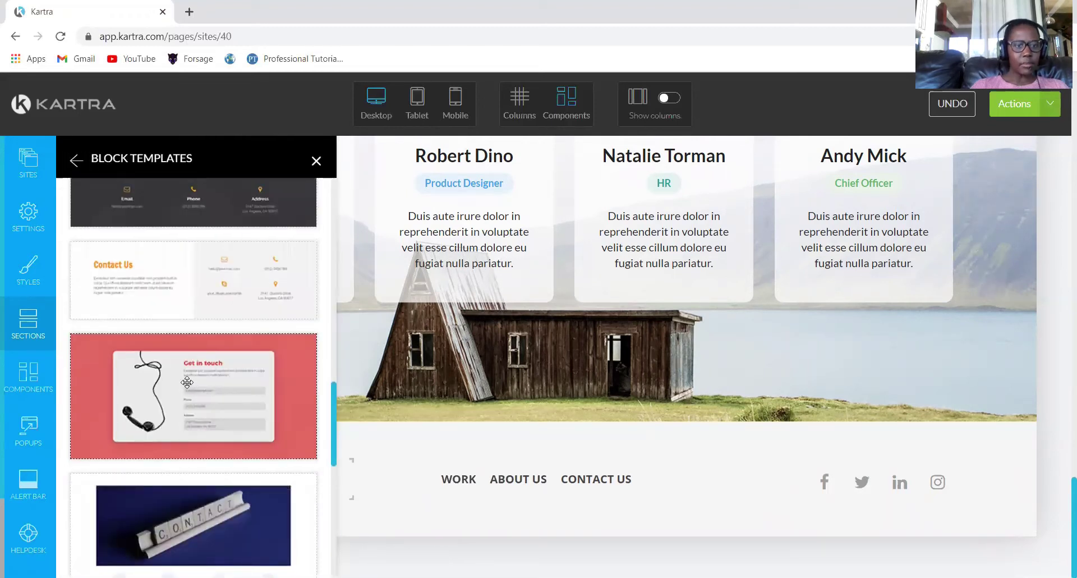
{"action": "left_click_drag", "start_coordinate": [498, 452], "coordinate": [505, 455]}
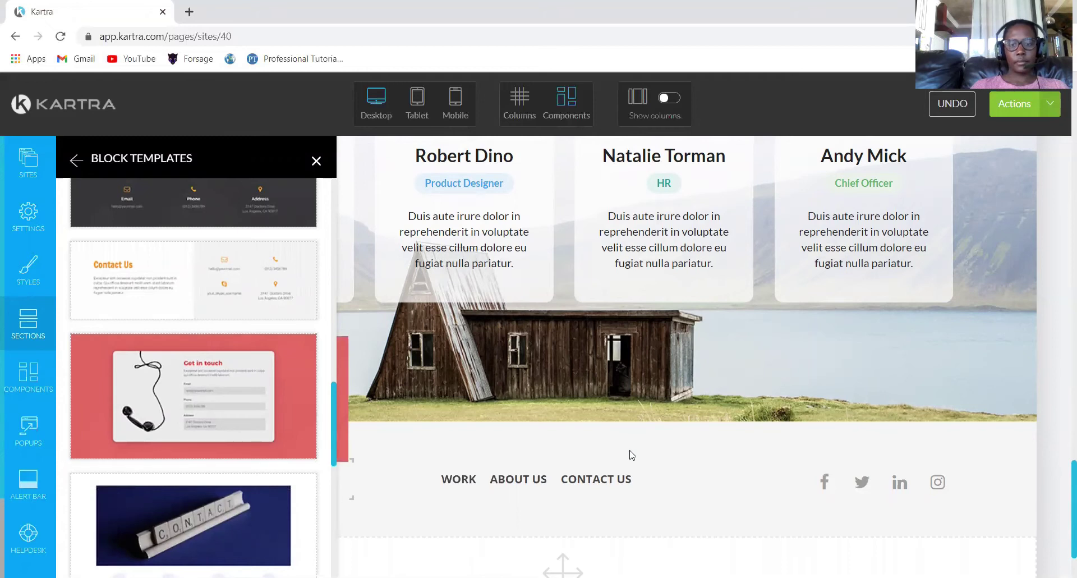
{"action": "left_click_drag", "start_coordinate": [565, 430], "coordinate": [617, 455]}
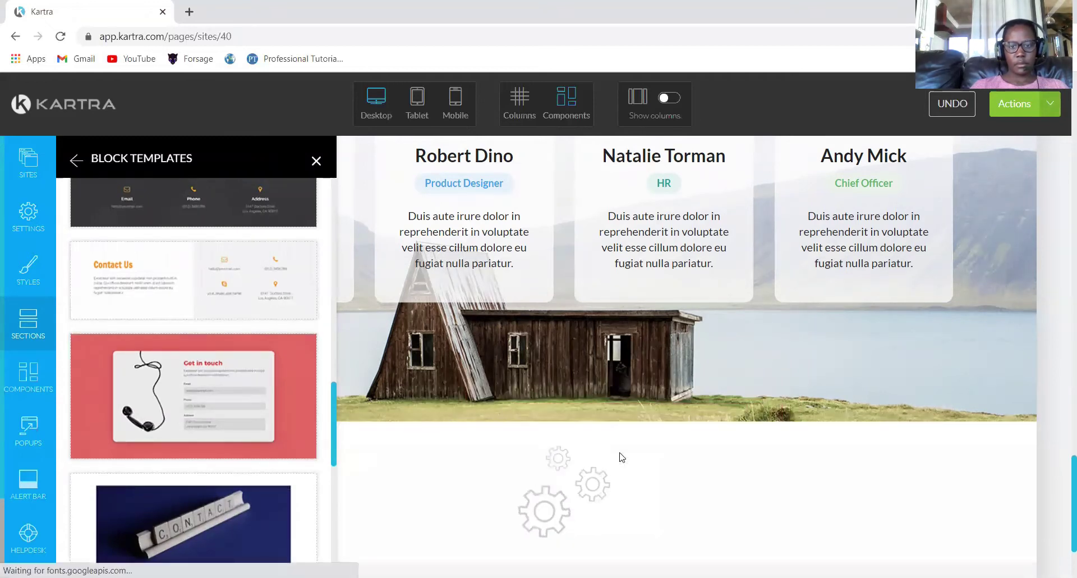
{"action": "left_click", "coordinate": [316, 162]}
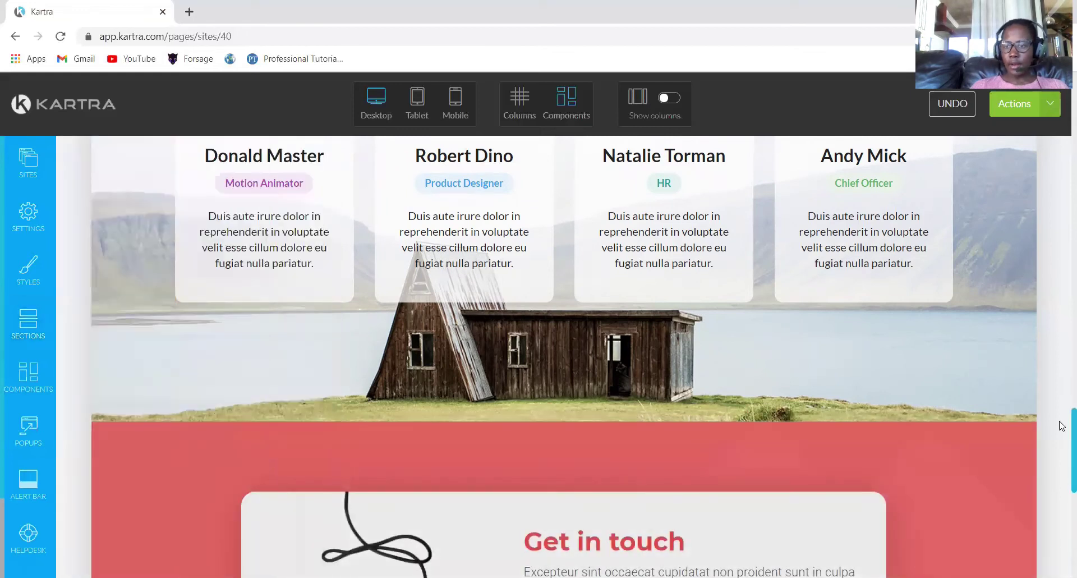
Remove the Address field from the contact section, leaving Email and Phone.
{"action": "scroll", "coordinate": [1062, 425], "scroll_direction": "down", "scroll_amount": 9}
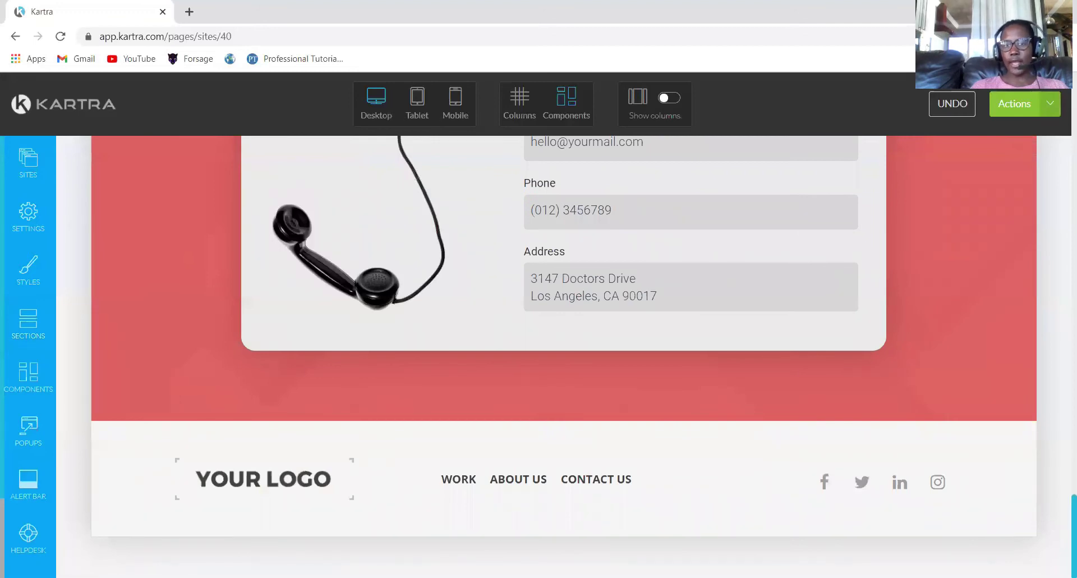
{"action": "scroll", "coordinate": [1062, 478], "scroll_direction": "up", "scroll_amount": 4}
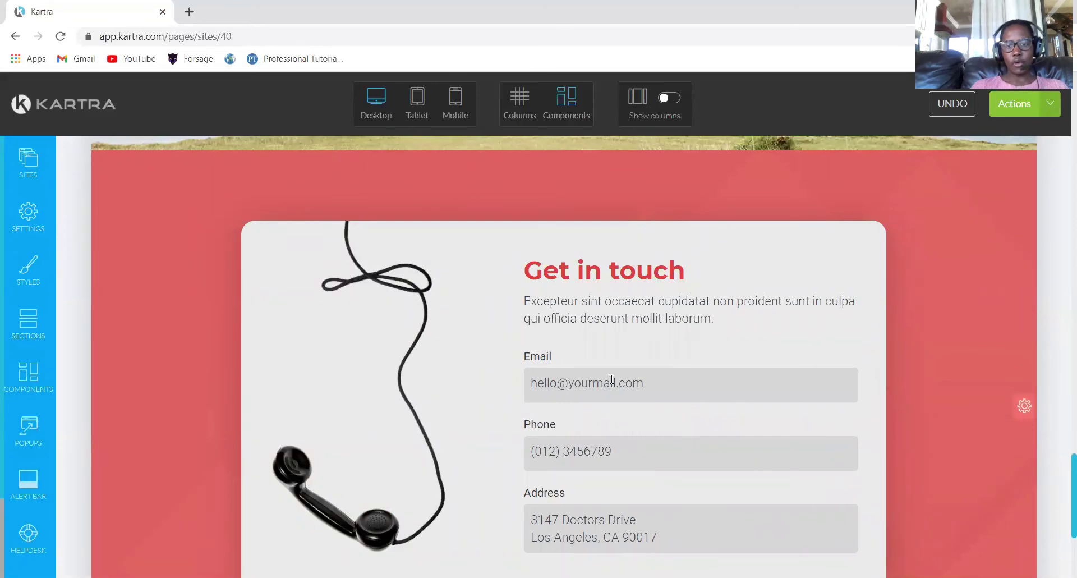
{"action": "mouse_move", "coordinate": [620, 442]}
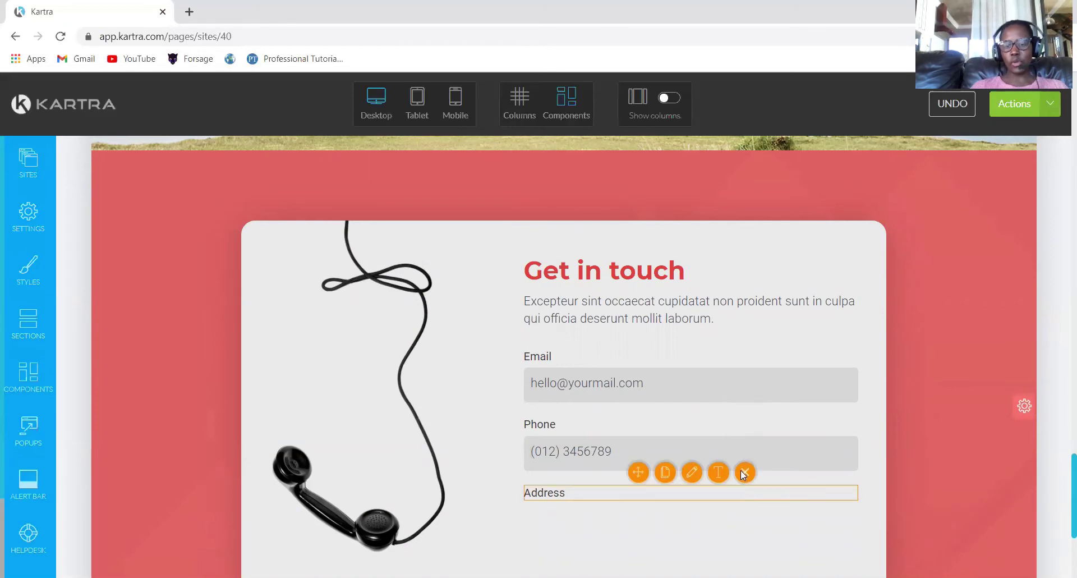
{"action": "left_click", "coordinate": [744, 474]}
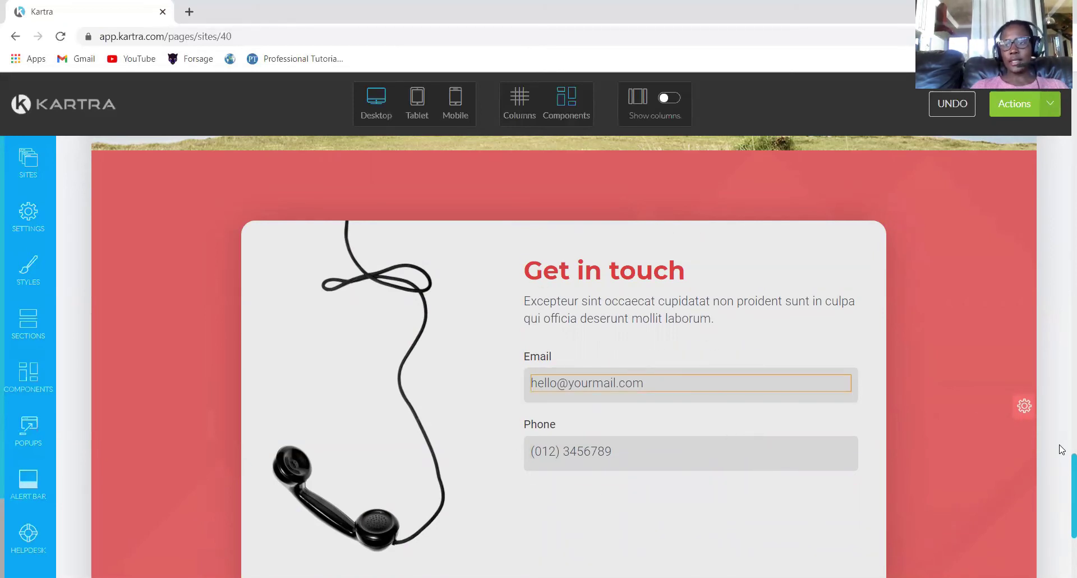
{"action": "left_click_drag", "start_coordinate": [1062, 471], "coordinate": [1061, 84]}
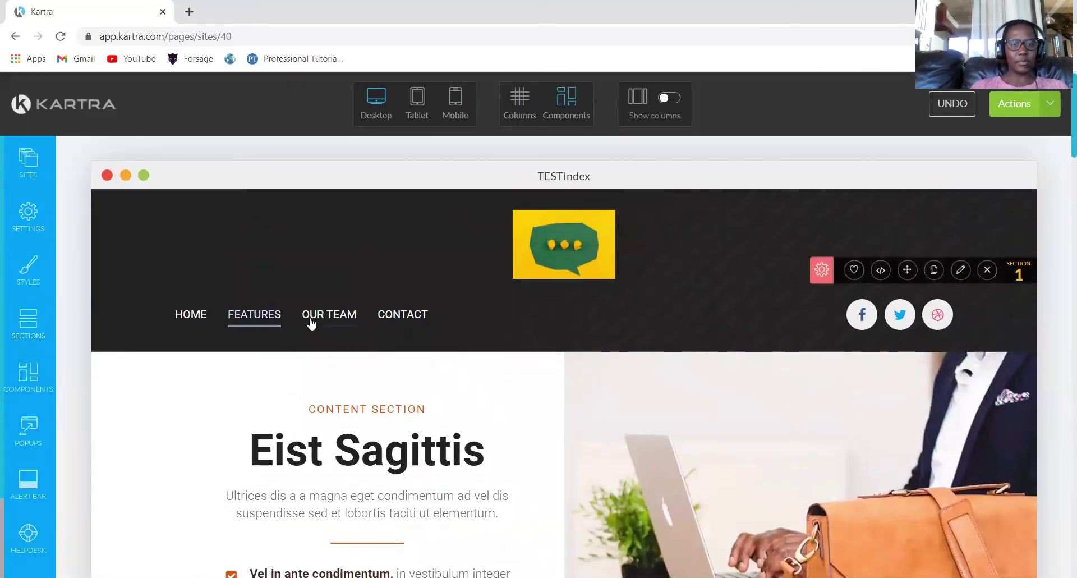
{"action": "mouse_move", "coordinate": [323, 324]}
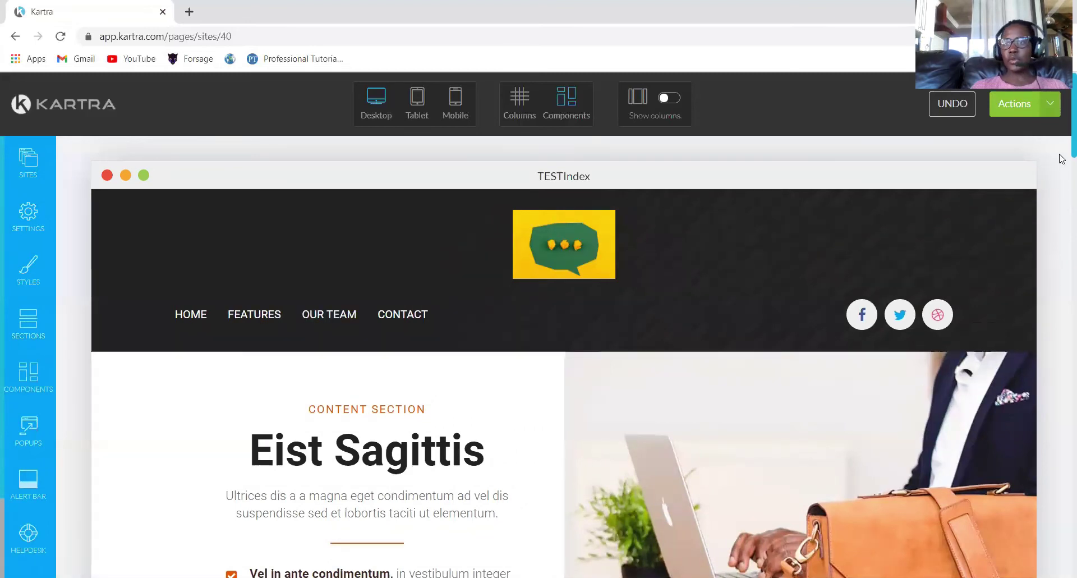
{"action": "left_click_drag", "start_coordinate": [1061, 130], "coordinate": [948, 301]}
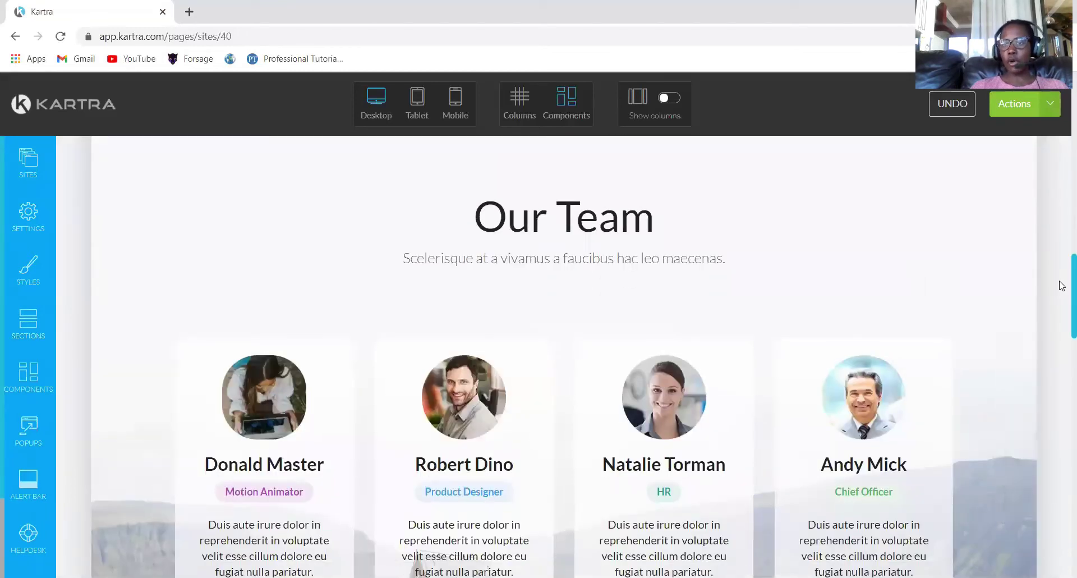
{"action": "left_click_drag", "start_coordinate": [1062, 287], "coordinate": [1061, 384]}
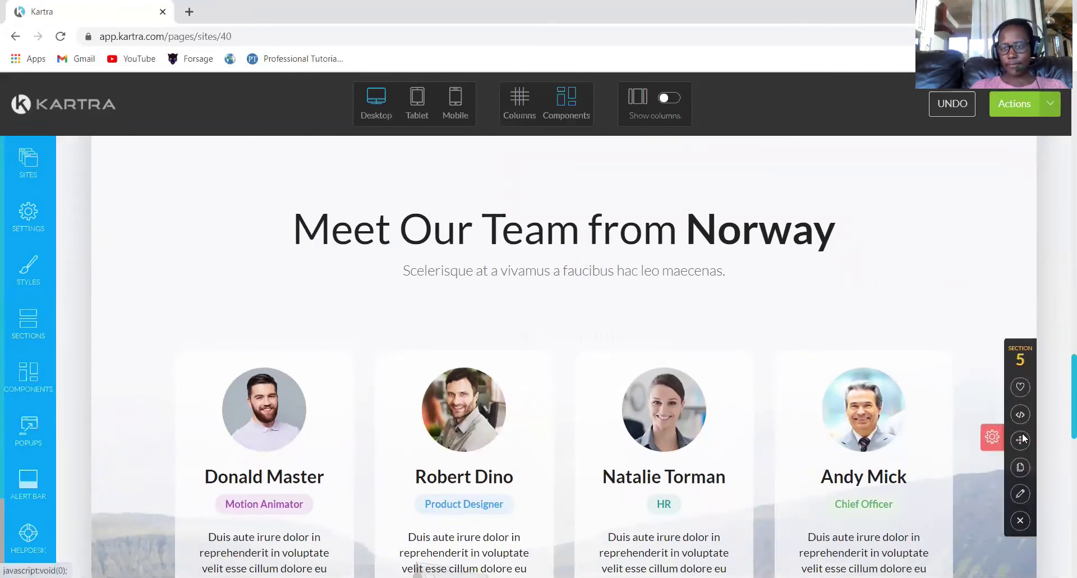
{"action": "left_click_drag", "start_coordinate": [1061, 382], "coordinate": [1061, 454]}
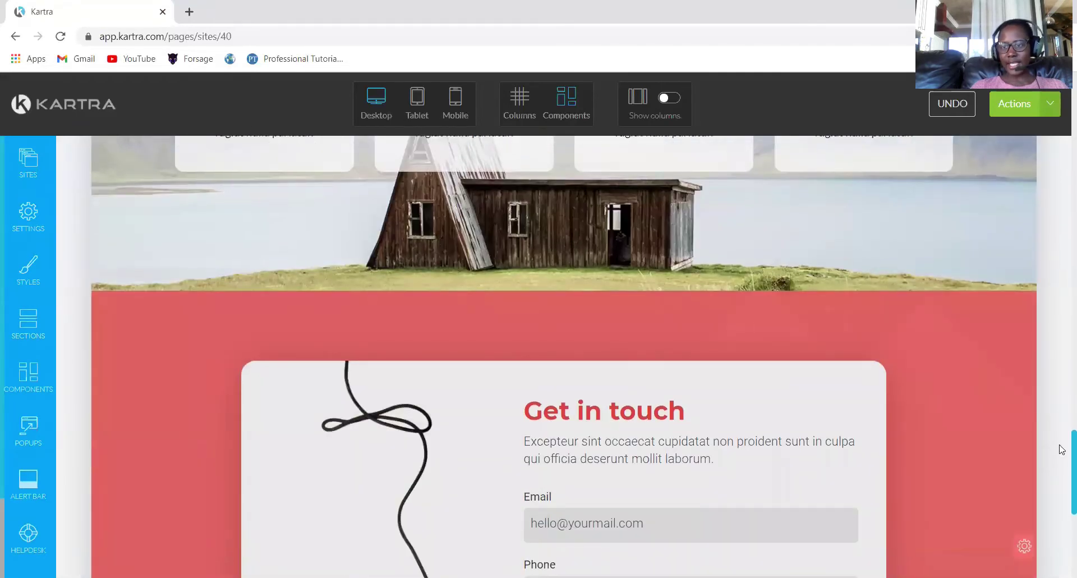
{"action": "left_click_drag", "start_coordinate": [1062, 449], "coordinate": [1064, 491]}
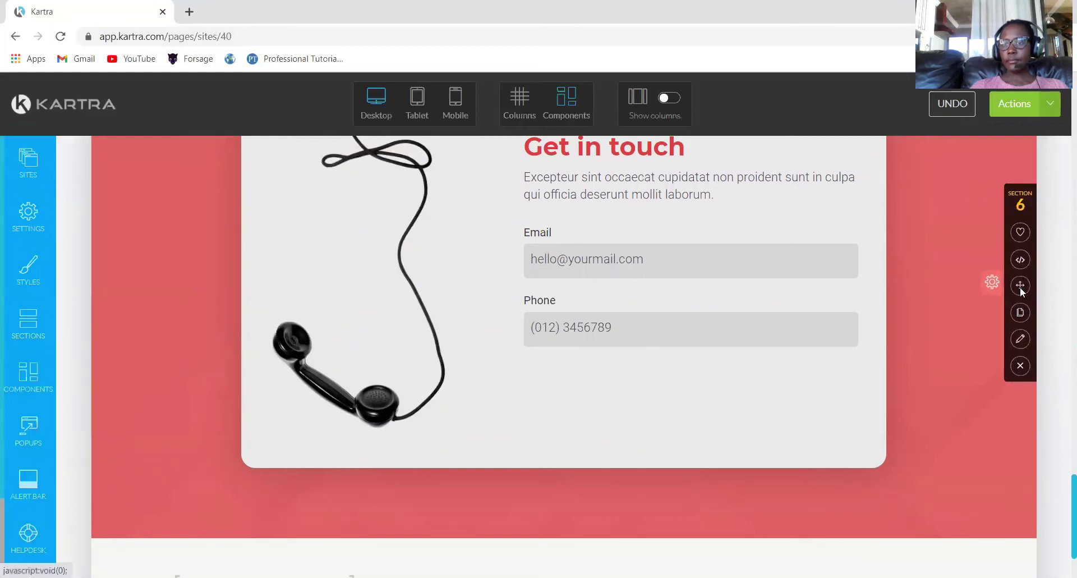
{"action": "scroll", "coordinate": [1061, 369], "scroll_direction": "up", "scroll_amount": 20}
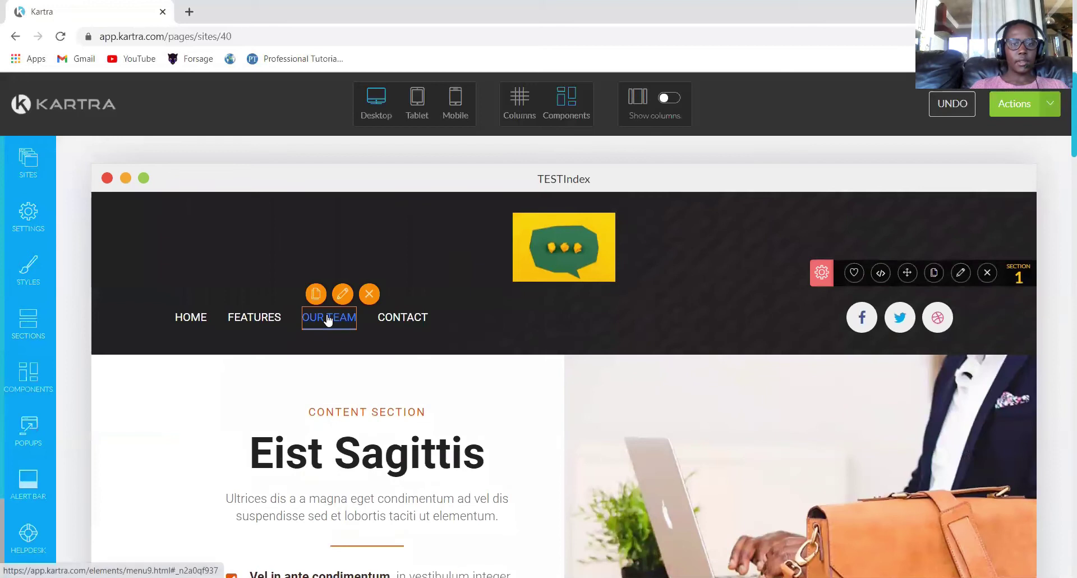
Point the OUR TEAM menu link to Section 5 and apply the change.
{"action": "left_click", "coordinate": [345, 294]}
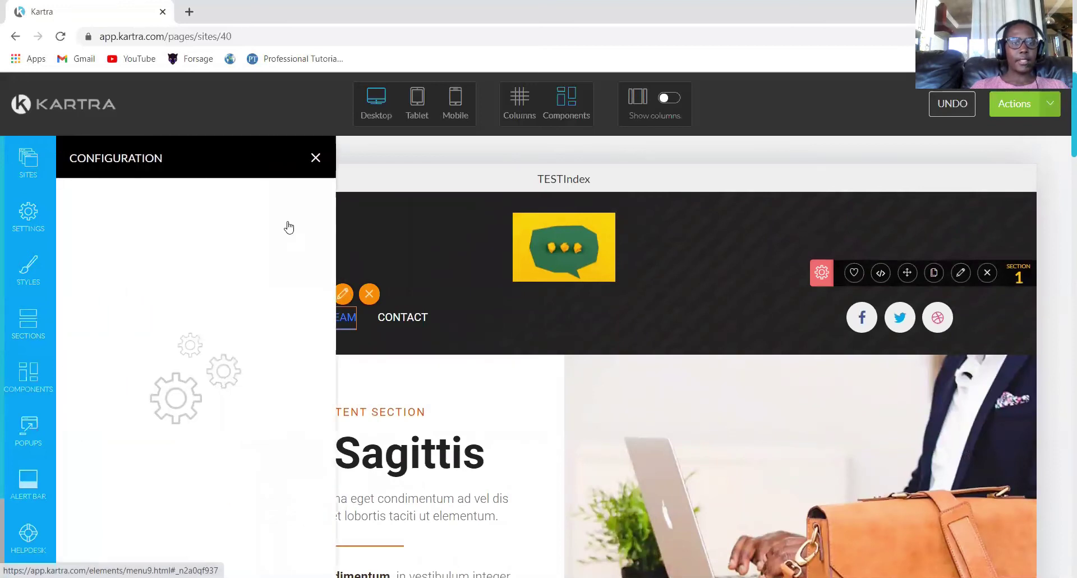
{"action": "left_click", "coordinate": [259, 200]}
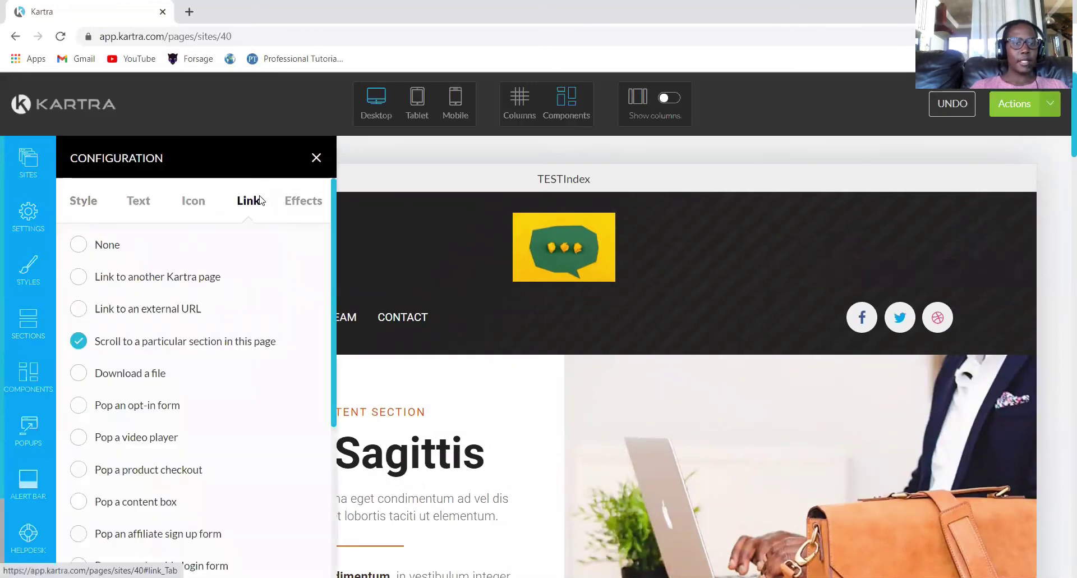
{"action": "scroll", "coordinate": [333, 296], "scroll_direction": "down", "scroll_amount": 1}
{"action": "scroll", "coordinate": [326, 486], "scroll_direction": "down", "scroll_amount": 4}
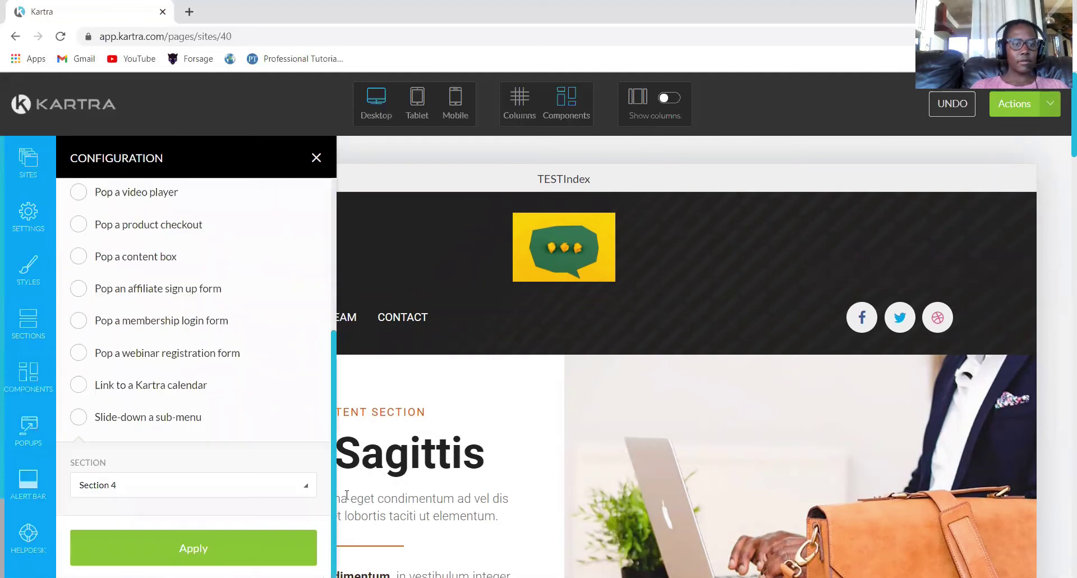
{"action": "left_click", "coordinate": [307, 492]}
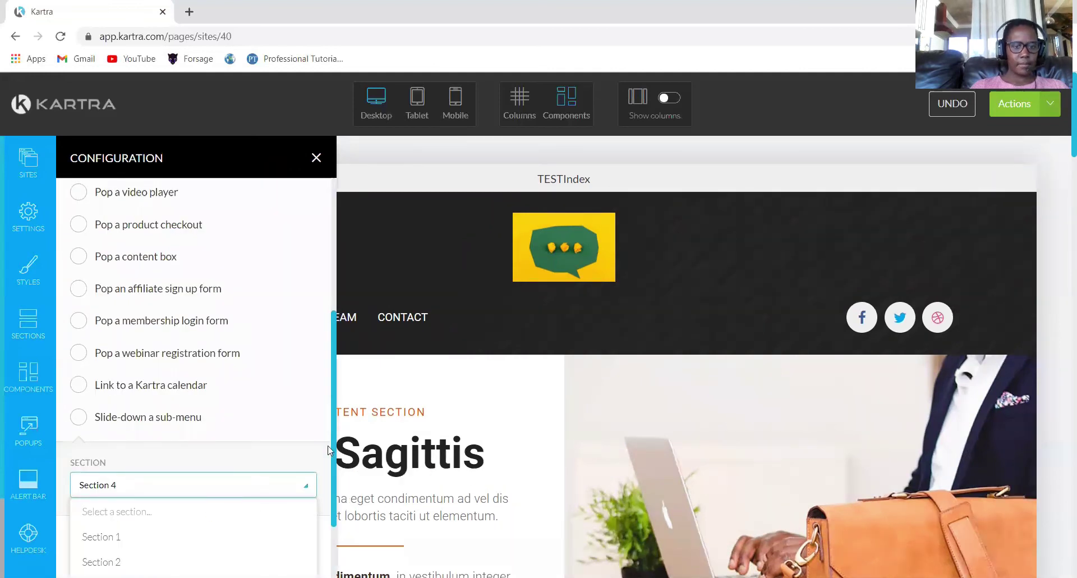
{"action": "scroll", "coordinate": [333, 429], "scroll_direction": "down", "scroll_amount": 2}
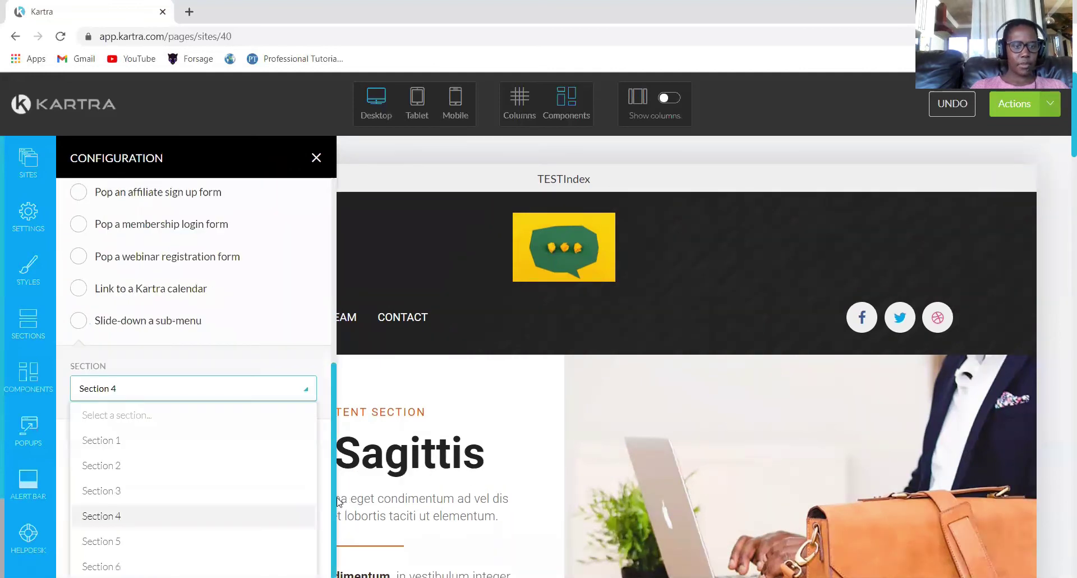
{"action": "left_click", "coordinate": [124, 542]}
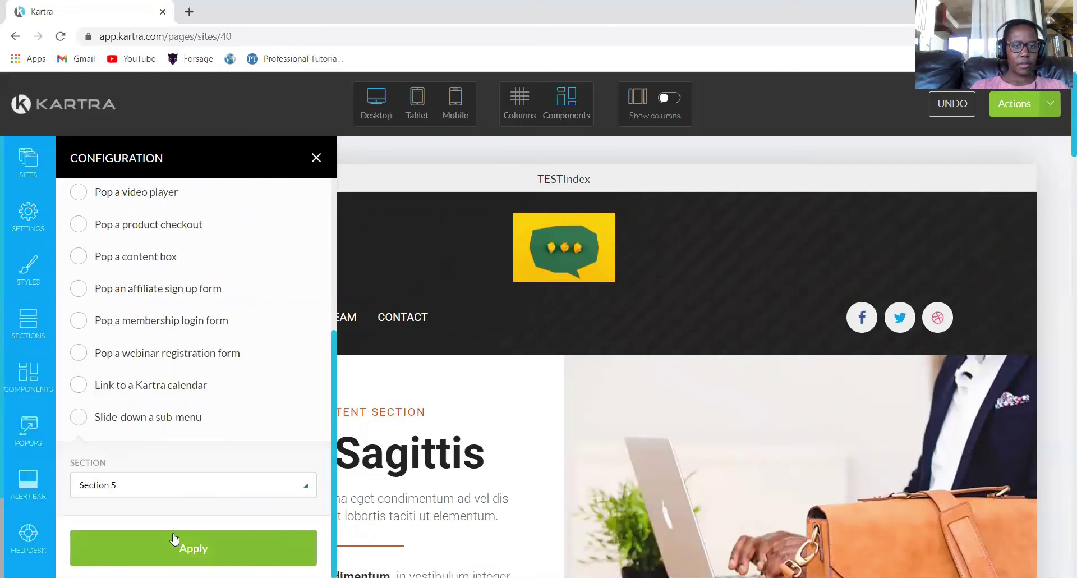
{"action": "right_click", "coordinate": [173, 538]}
{"action": "left_click", "coordinate": [150, 542]}
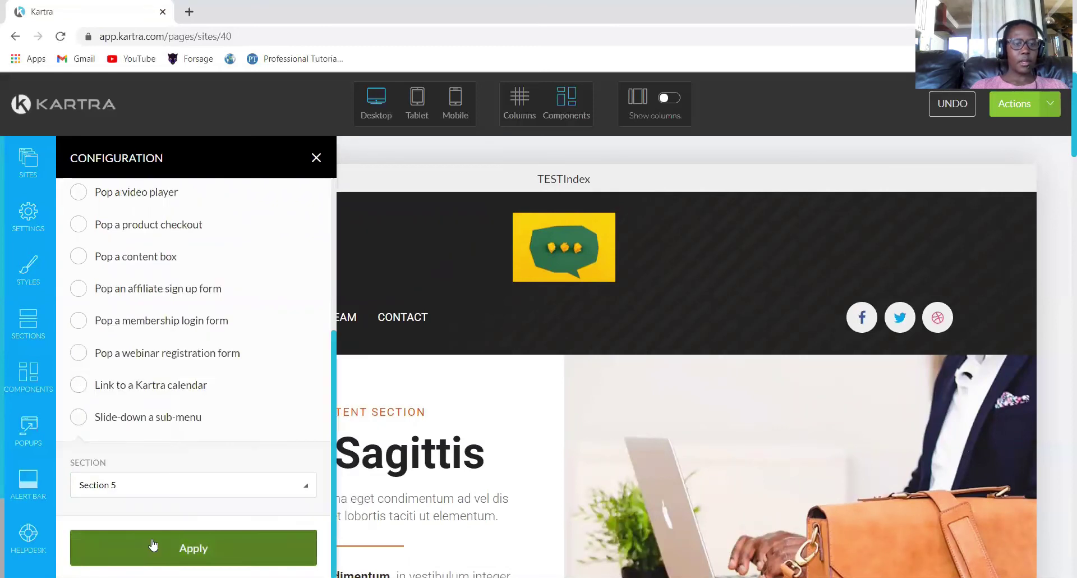
{"action": "left_click", "coordinate": [151, 539]}
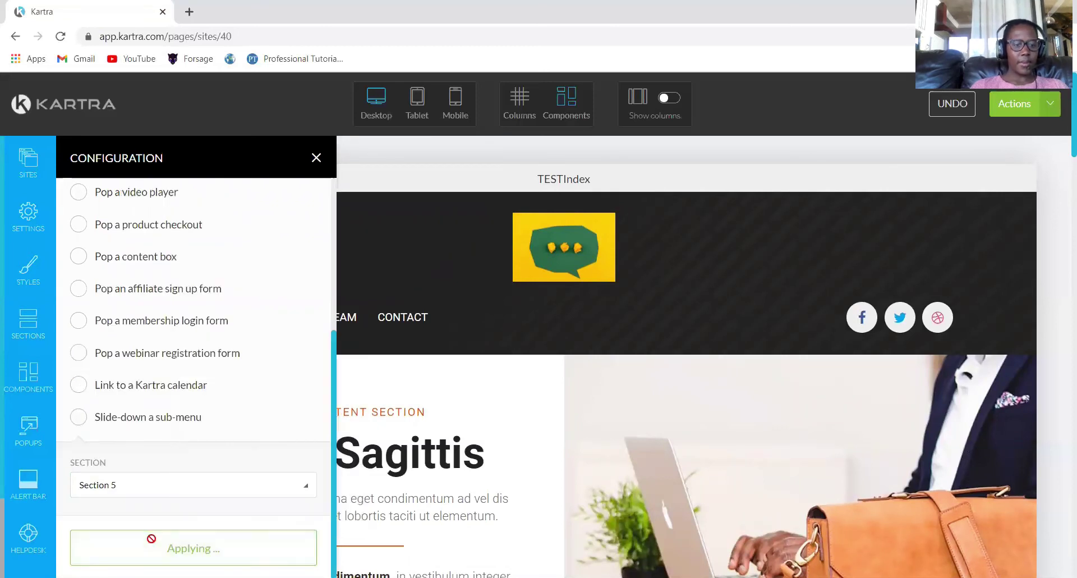
{"action": "left_click", "coordinate": [314, 158]}
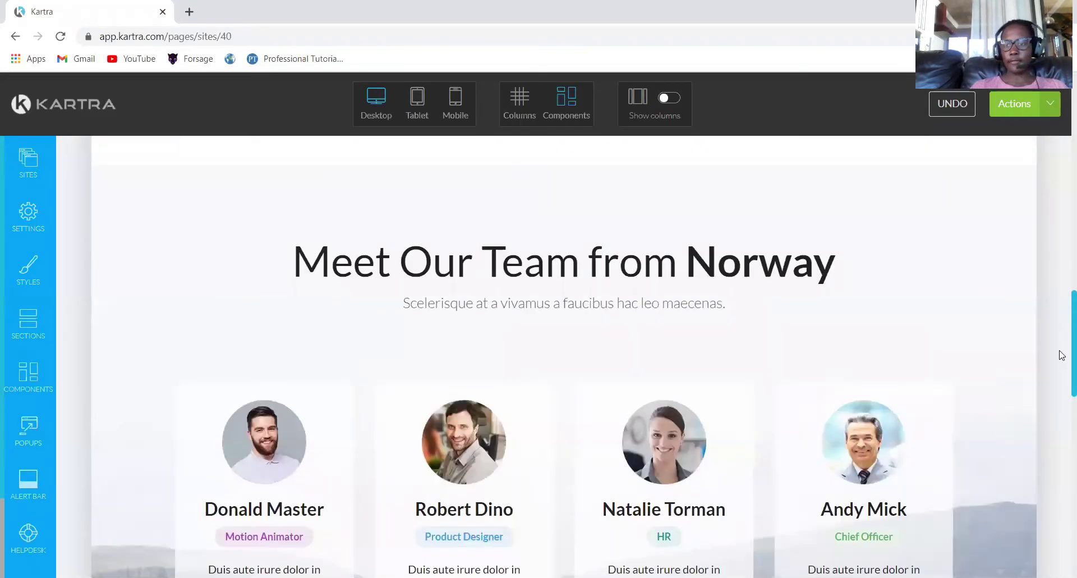
{"action": "scroll", "coordinate": [1061, 360], "scroll_direction": "up", "scroll_amount": 15}
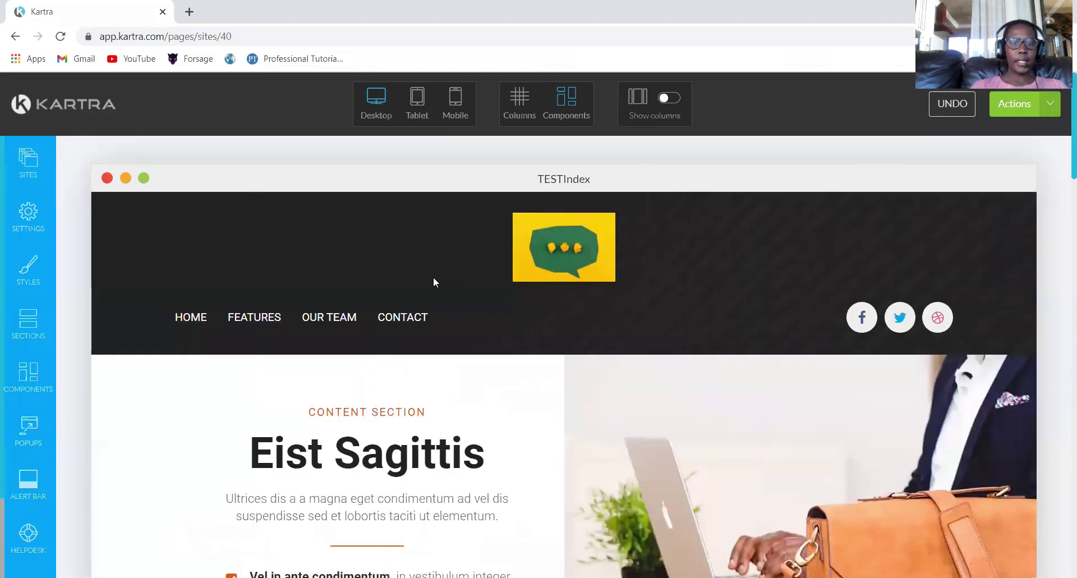
Set CONTACT to 'Scroll to a particular section in this page' targeting Section 5, and apply.
{"action": "mouse_move", "coordinate": [397, 330]}
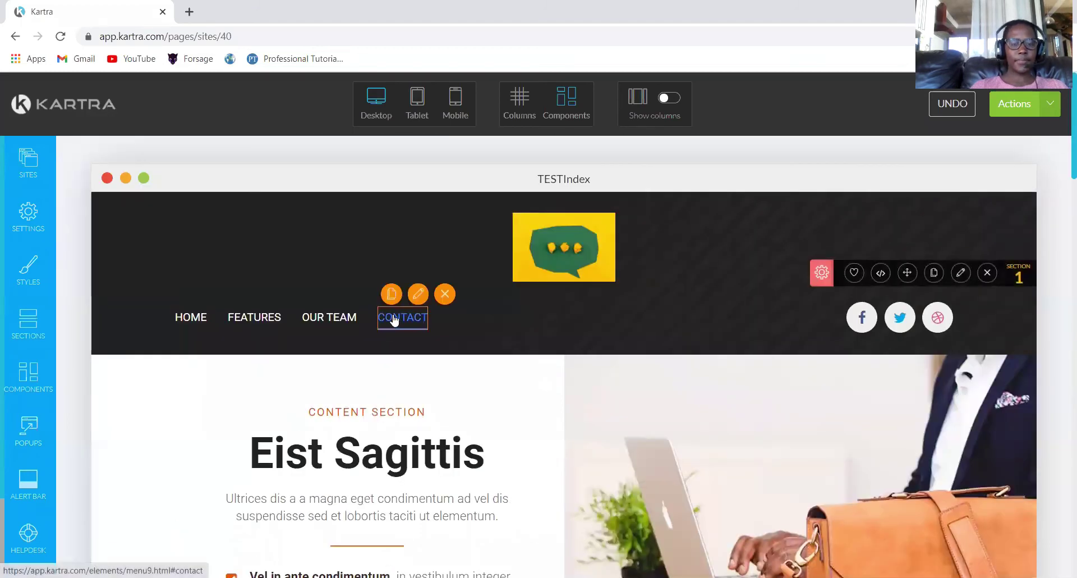
{"action": "left_click", "coordinate": [416, 295]}
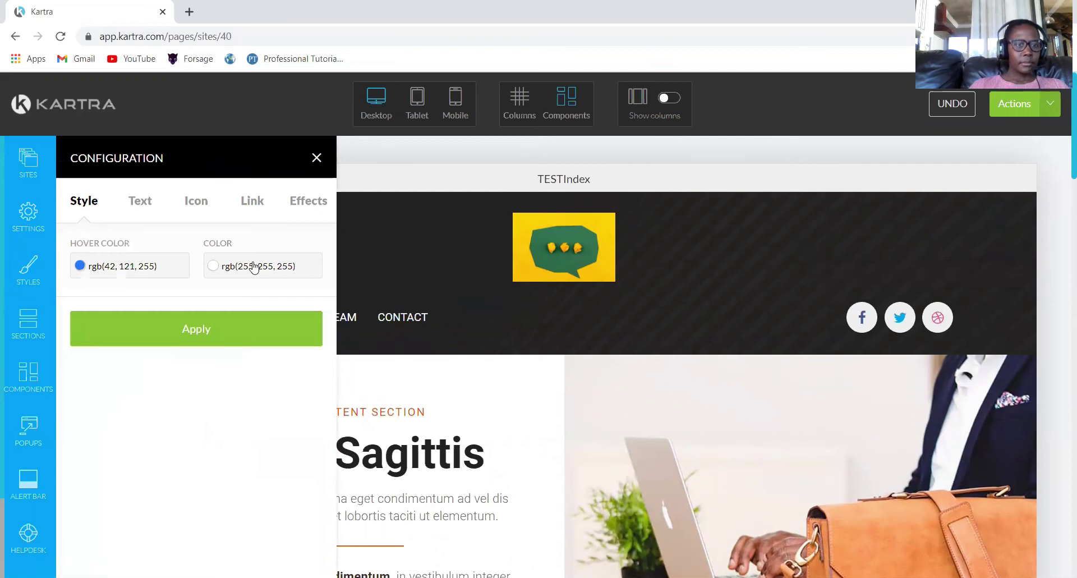
{"action": "left_click", "coordinate": [256, 203]}
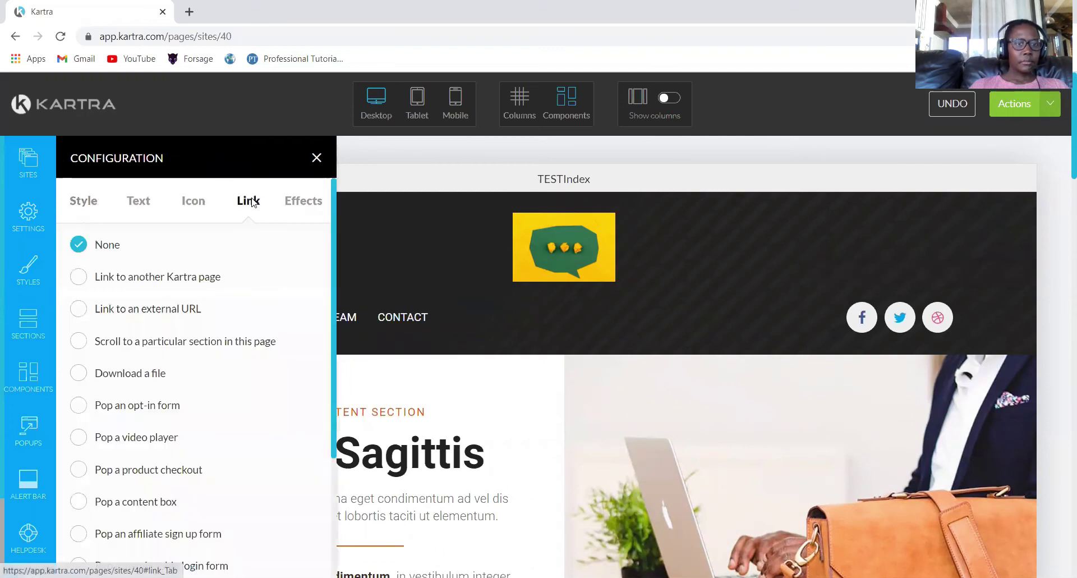
{"action": "left_click", "coordinate": [79, 340]}
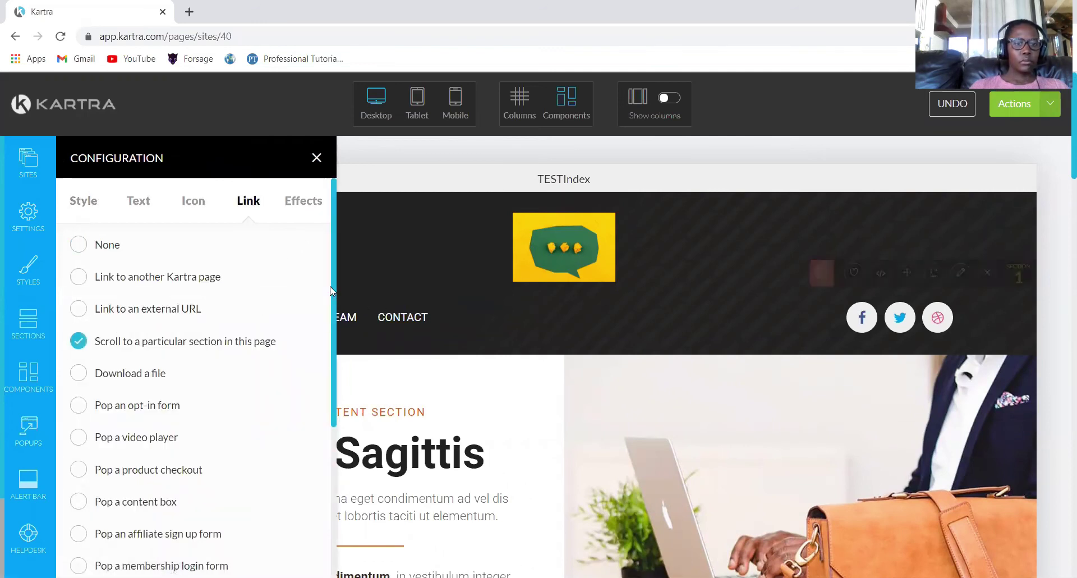
{"action": "left_click_drag", "start_coordinate": [333, 291], "coordinate": [329, 446]}
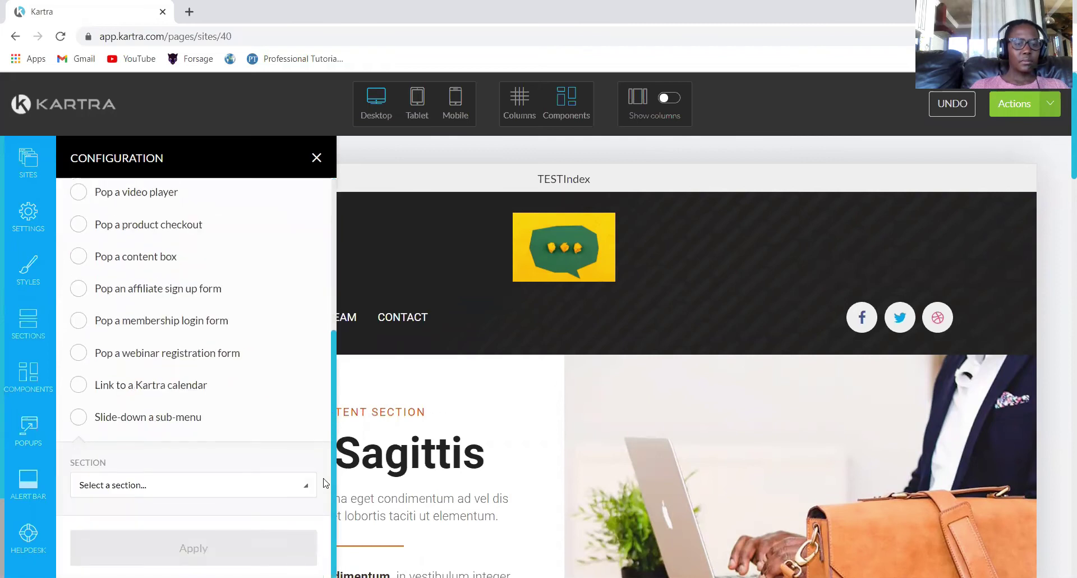
{"action": "left_click", "coordinate": [302, 486]}
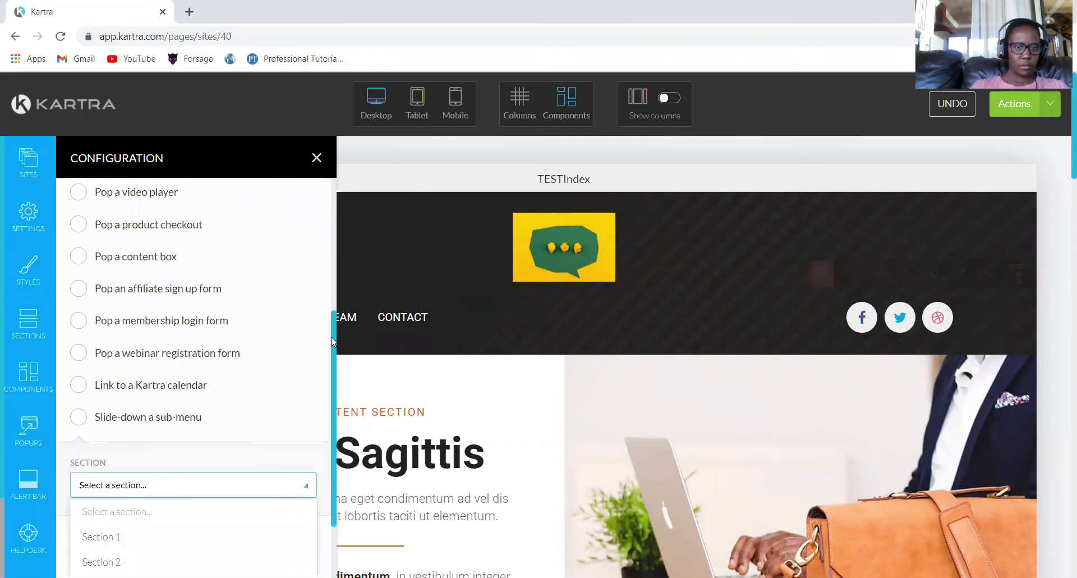
{"action": "left_click_drag", "start_coordinate": [335, 342], "coordinate": [339, 466]}
{"action": "left_click", "coordinate": [114, 541]}
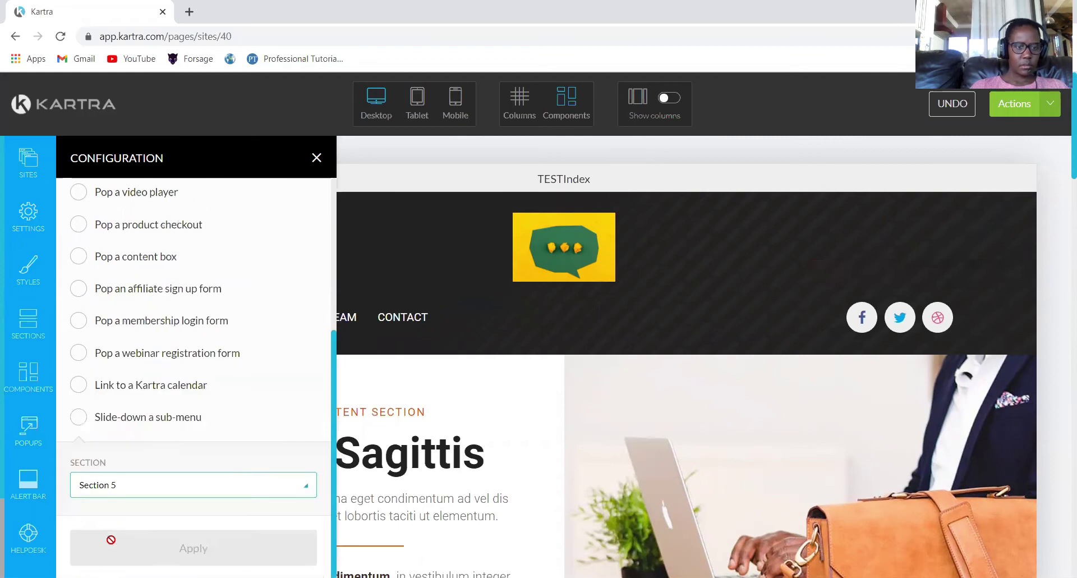
{"action": "left_click", "coordinate": [205, 551]}
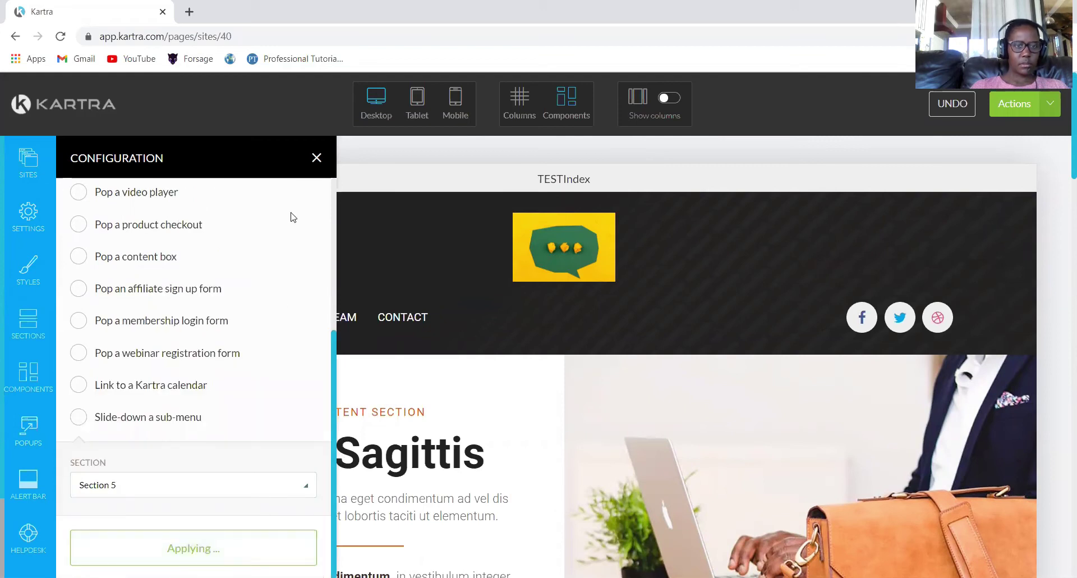
{"action": "left_click", "coordinate": [317, 158]}
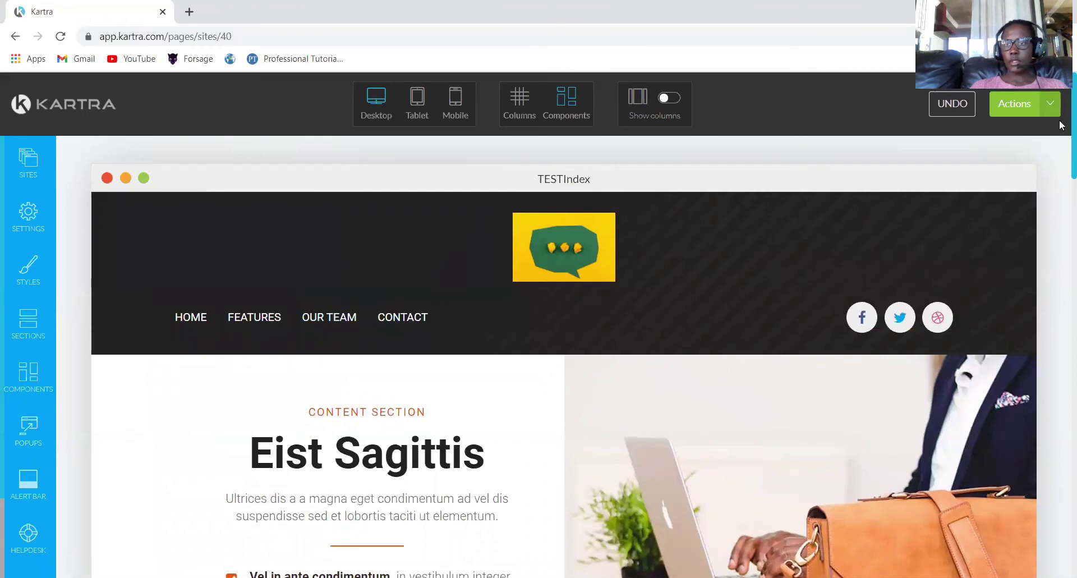
Re-target the OUR TEAM menu link to Section 4 and apply it.
{"action": "left_click_drag", "start_coordinate": [1061, 129], "coordinate": [1062, 381]}
{"action": "scroll", "coordinate": [1062, 381], "scroll_direction": "down", "scroll_amount": 1}
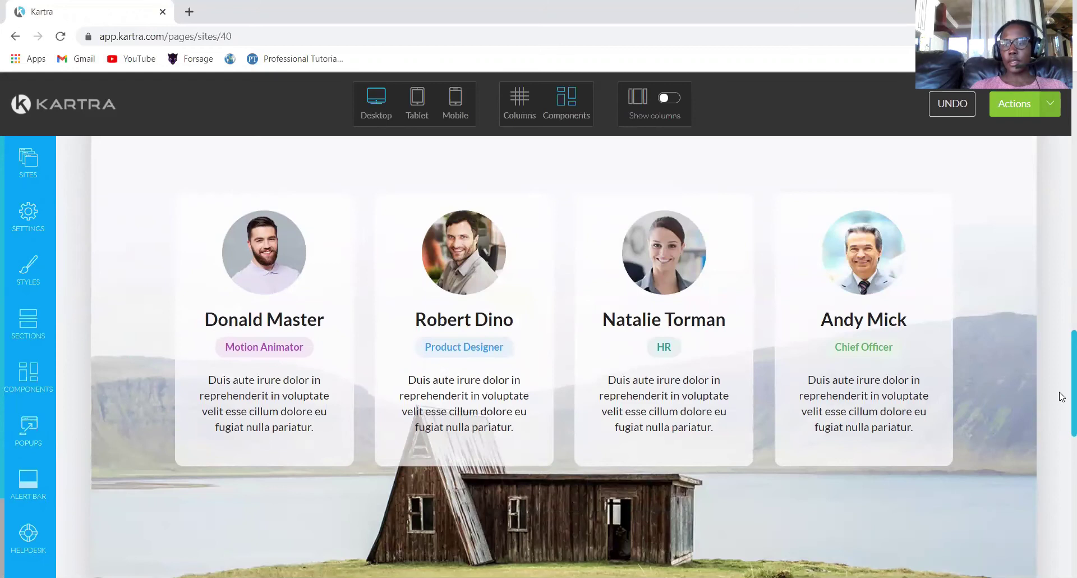
{"action": "left_click_drag", "start_coordinate": [1061, 399], "coordinate": [1060, 157]}
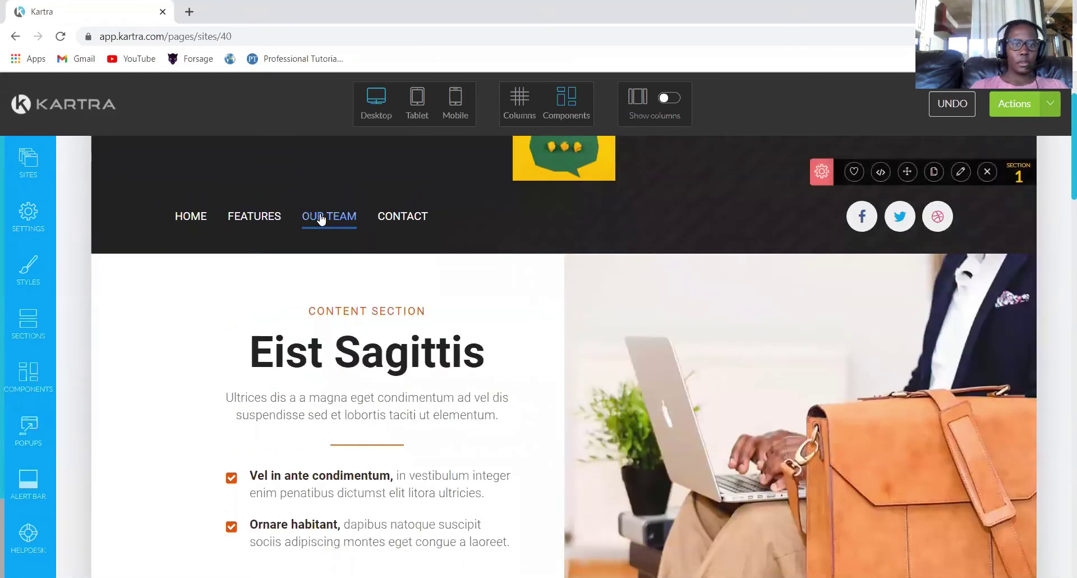
{"action": "mouse_move", "coordinate": [322, 219]}
{"action": "left_click", "coordinate": [342, 194]}
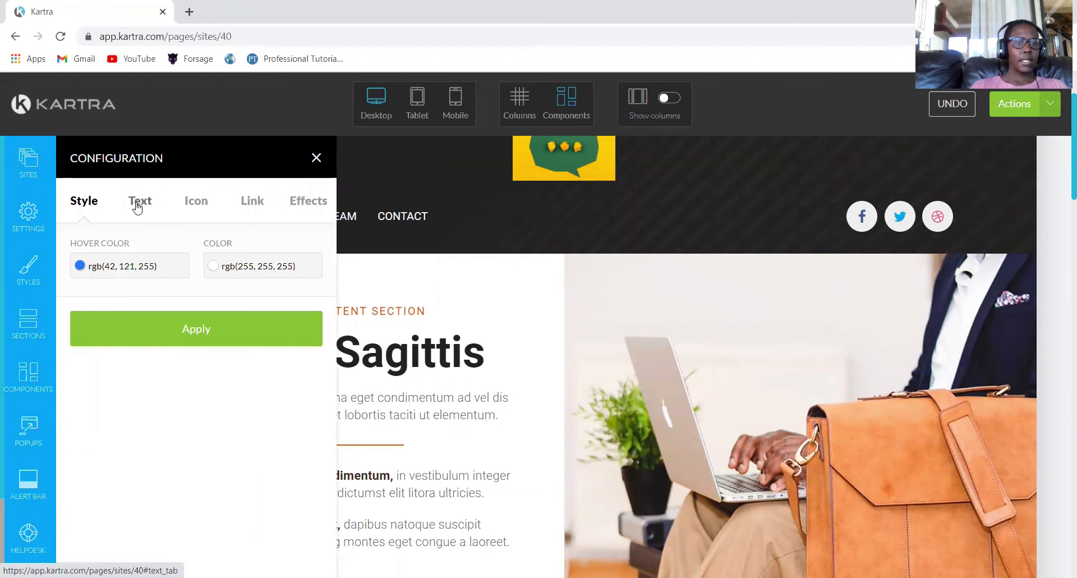
{"action": "left_click", "coordinate": [250, 206]}
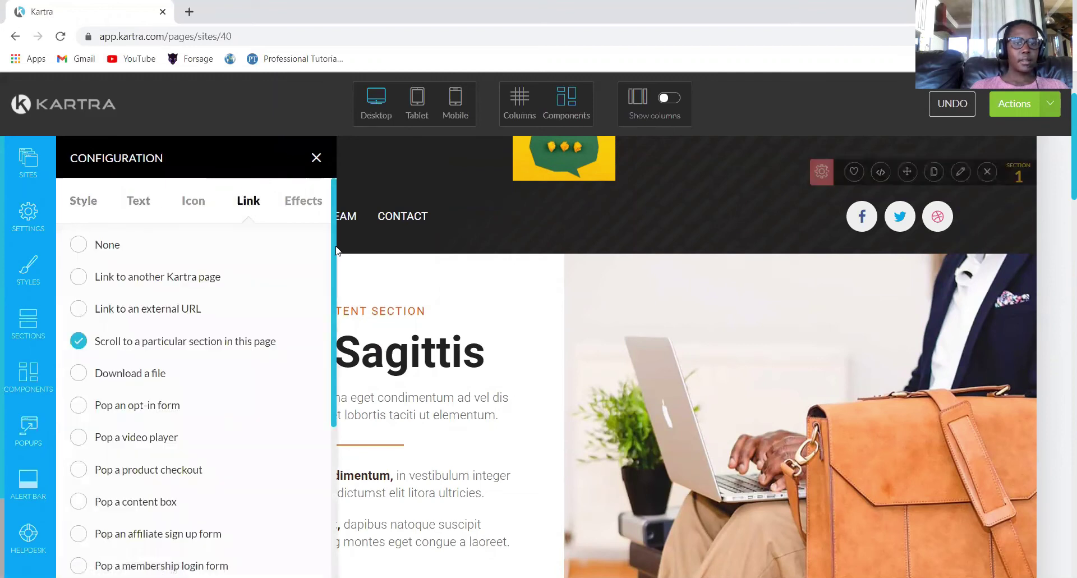
{"action": "scroll", "coordinate": [332, 476], "scroll_direction": "down", "scroll_amount": 5}
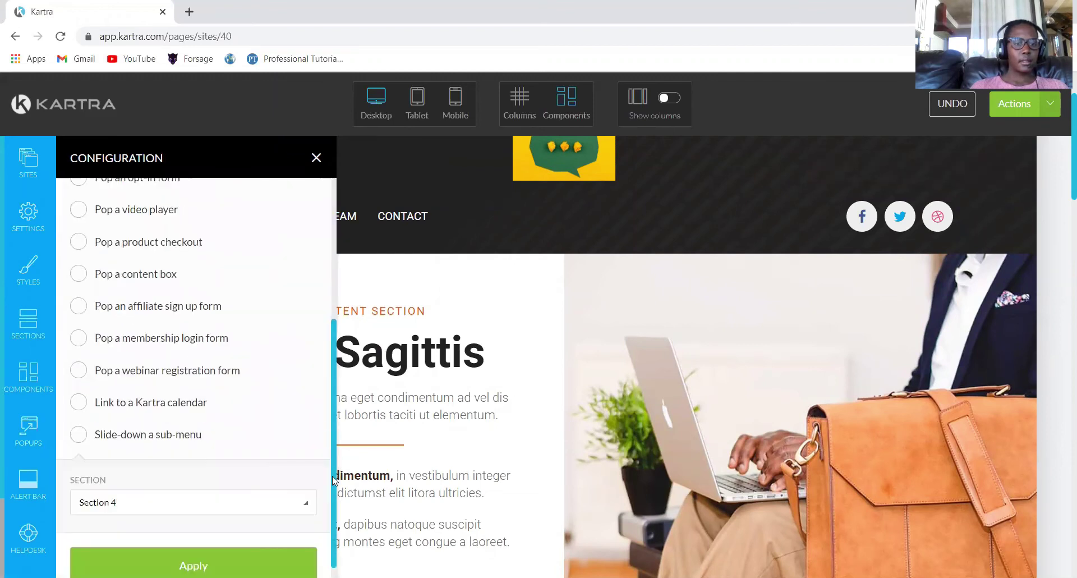
{"action": "left_click", "coordinate": [259, 555]}
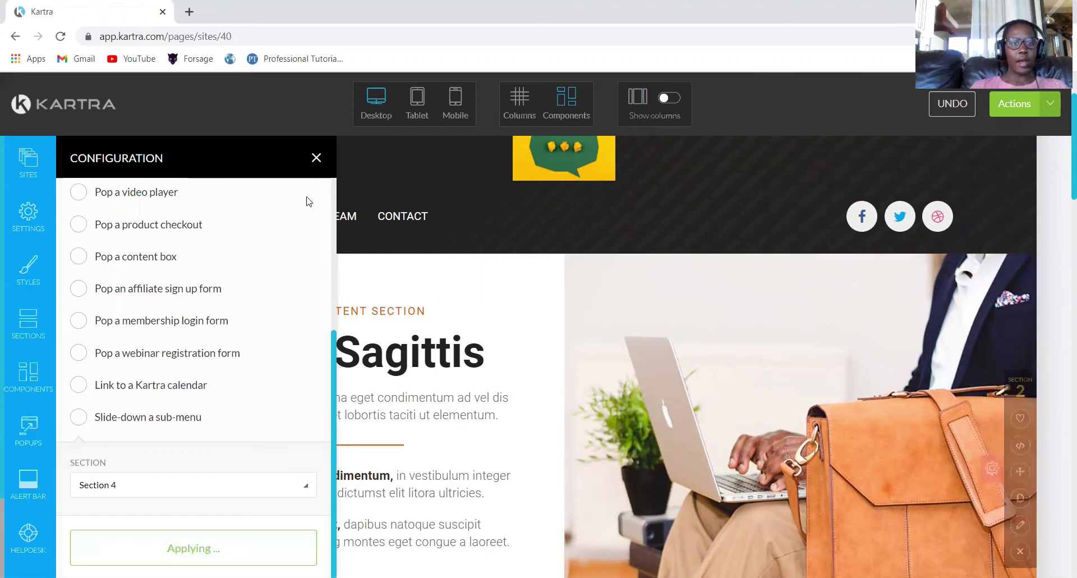
{"action": "left_click", "coordinate": [315, 159]}
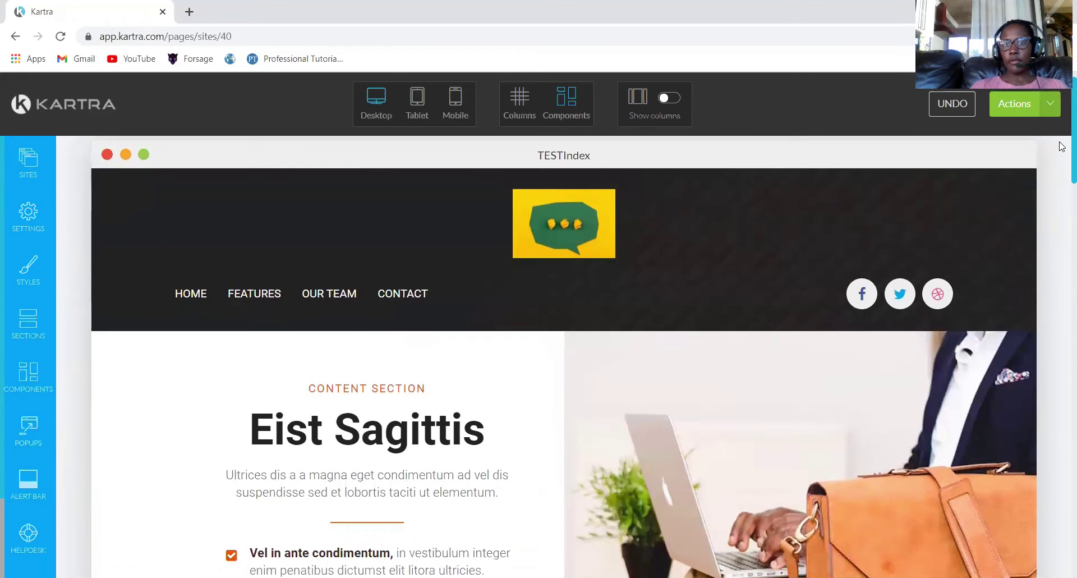
Delete the footer's YOUR LOGO element, leaving the WORK, ABOUT US, CONTACT US menu.
{"action": "left_click_drag", "start_coordinate": [1062, 162], "coordinate": [1062, 558]}
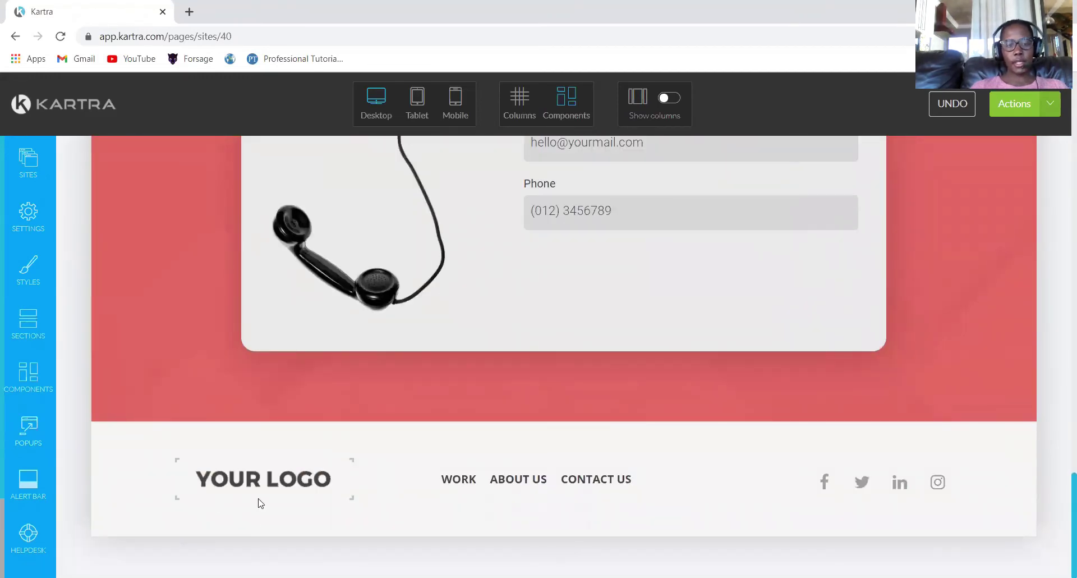
{"action": "mouse_move", "coordinate": [254, 478]}
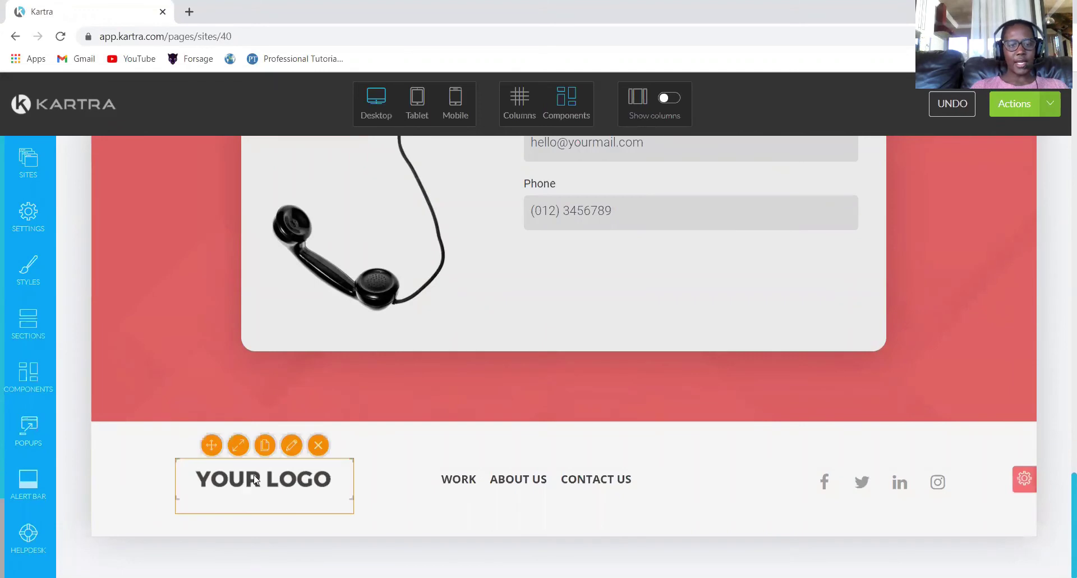
{"action": "left_click", "coordinate": [317, 445]}
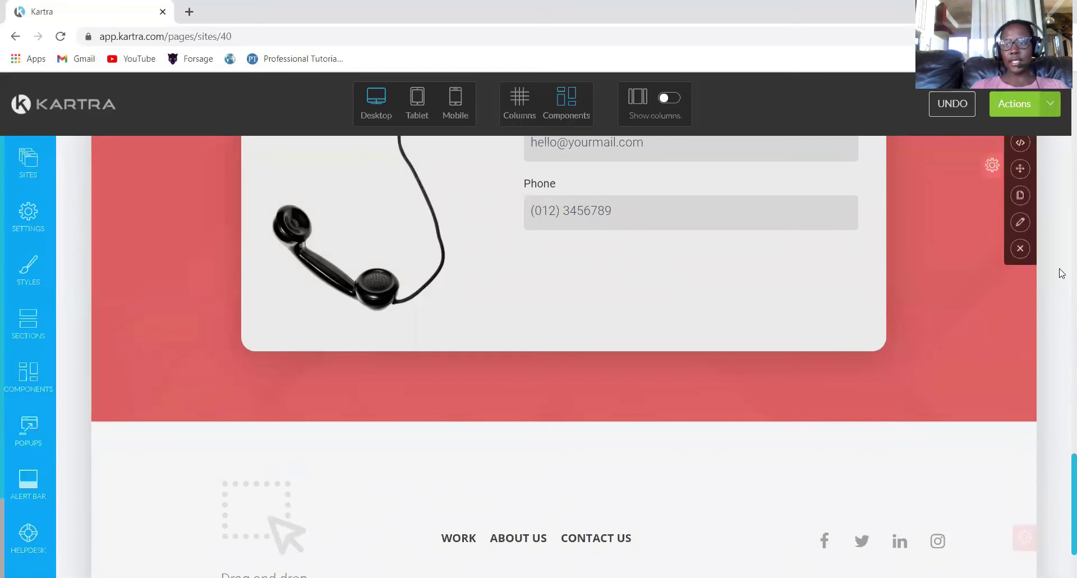
{"action": "scroll", "coordinate": [1062, 560], "scroll_direction": "down", "scroll_amount": 2}
{"action": "mouse_move", "coordinate": [459, 425]}
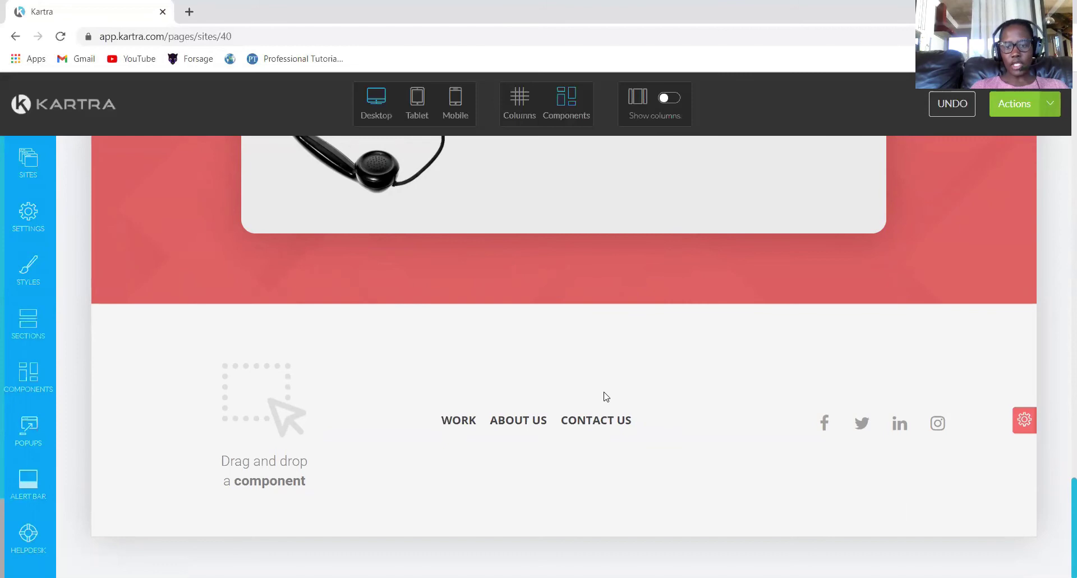
{"action": "mouse_move", "coordinate": [601, 423]}
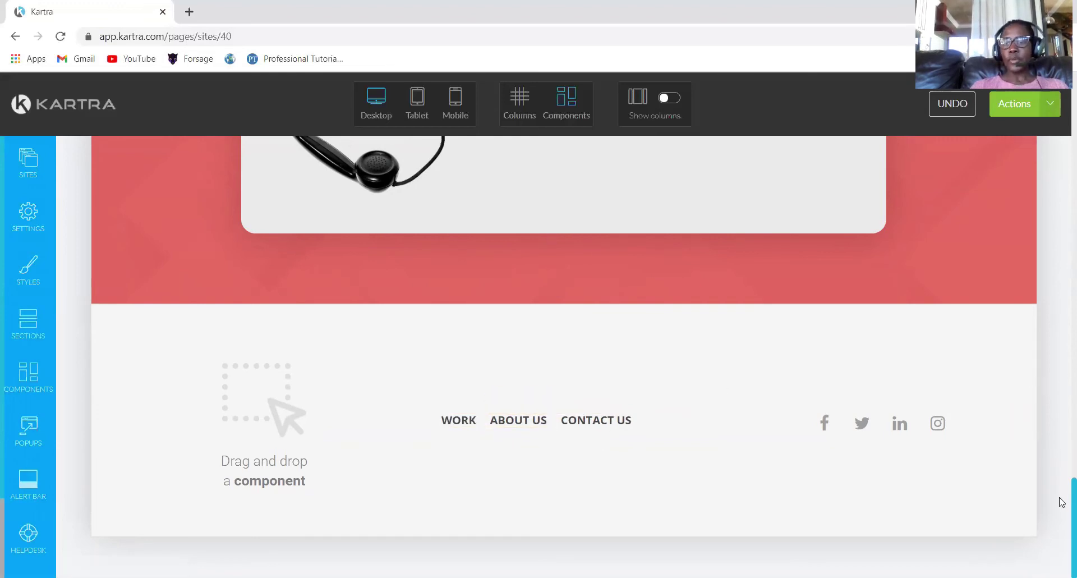
{"action": "scroll", "coordinate": [1062, 502], "scroll_direction": "up", "scroll_amount": 15}
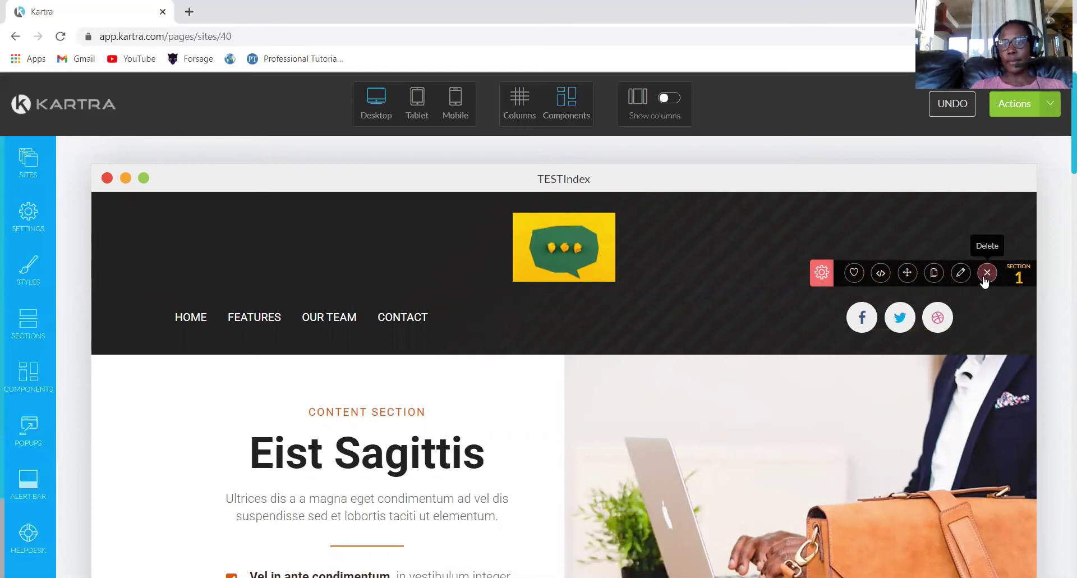
Switch the header Facebook icon's link to 'Link to an external URL', with facebook.com open alongside.
{"action": "middle_click", "coordinate": [869, 326]}
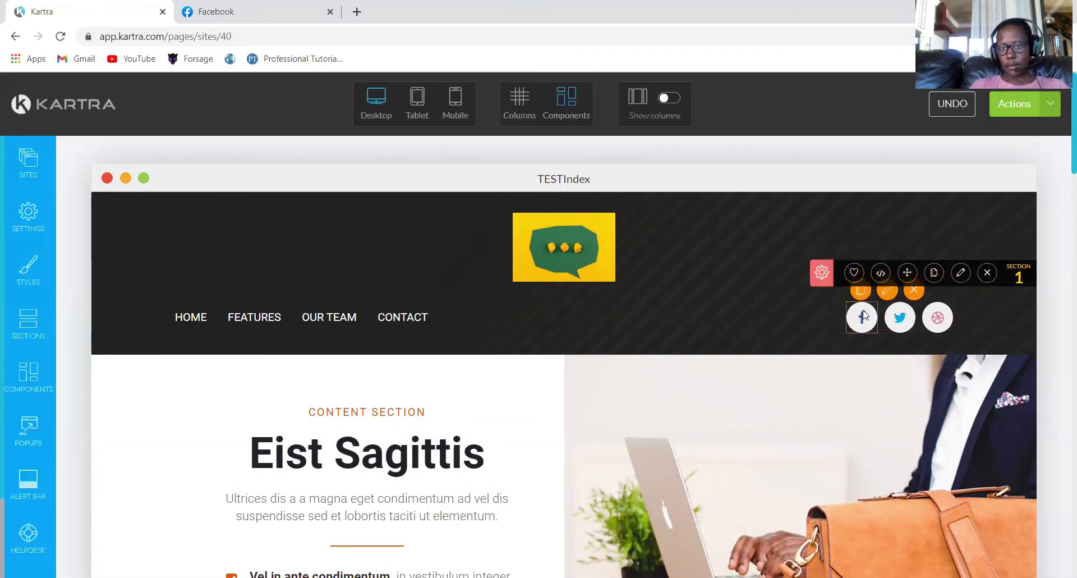
{"action": "left_click", "coordinate": [886, 291]}
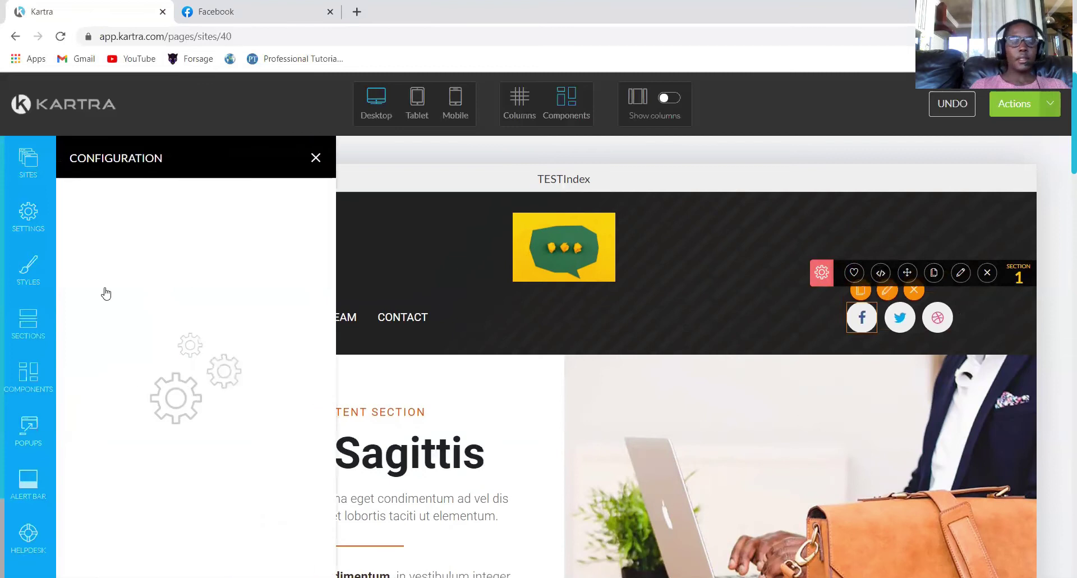
{"action": "left_click", "coordinate": [194, 202]}
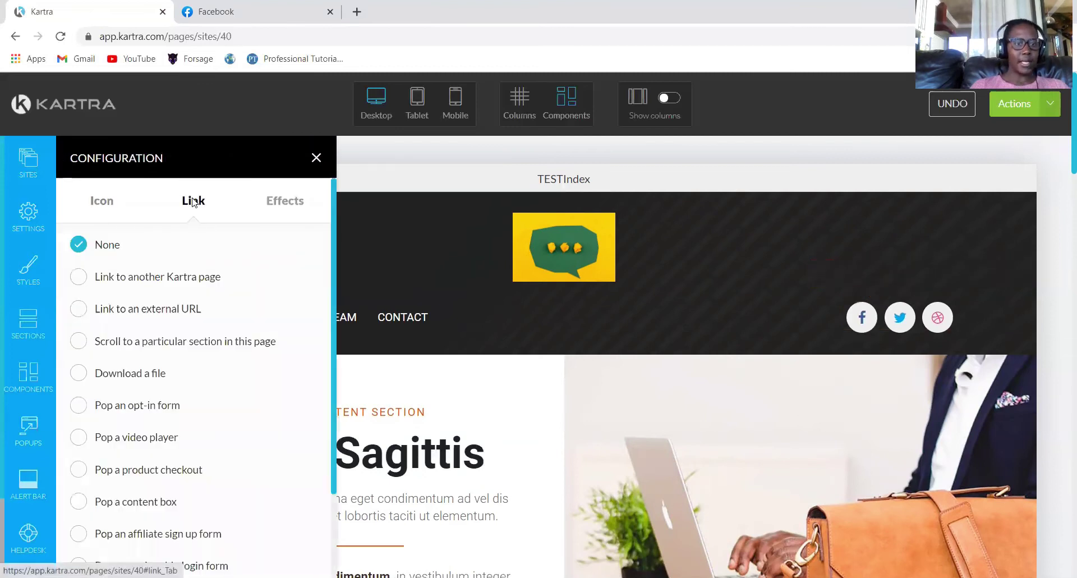
{"action": "left_click", "coordinate": [81, 308]}
{"action": "left_click", "coordinate": [251, 13]}
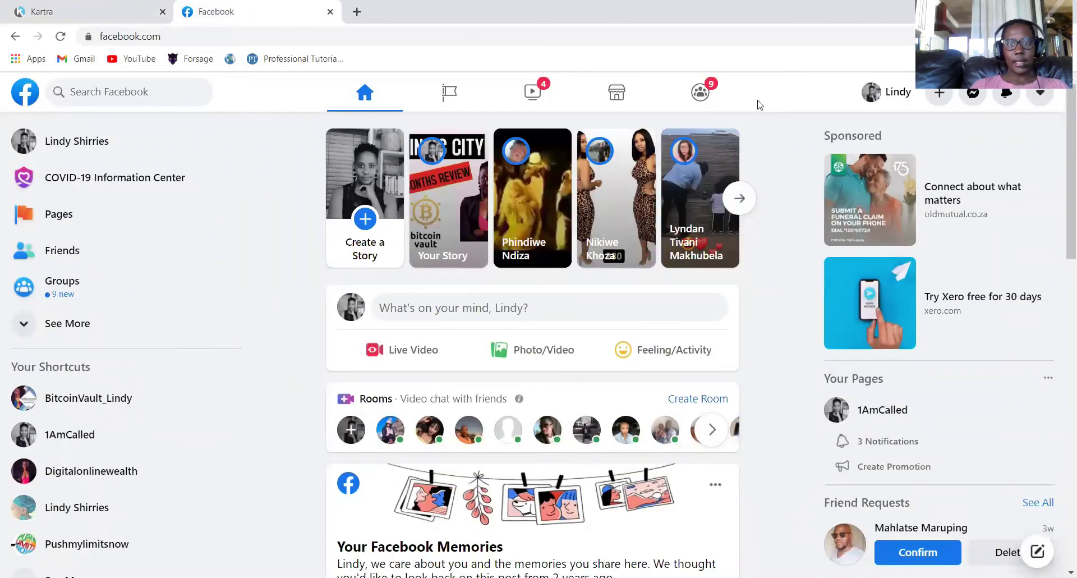
Copy the managed Facebook business page's address into the icon's Enter URL field.
{"action": "left_click", "coordinate": [440, 94]}
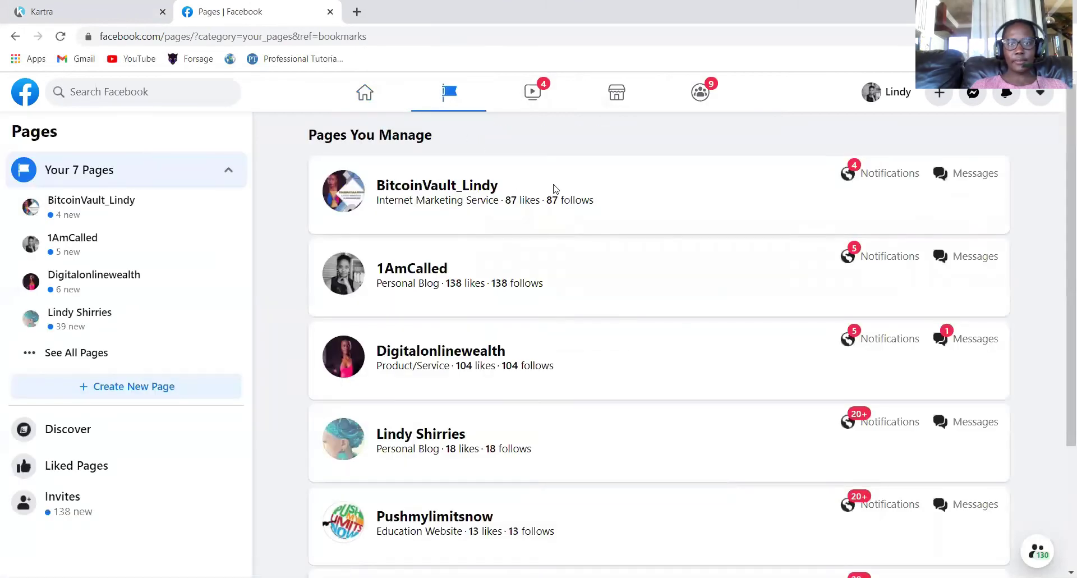
{"action": "left_click", "coordinate": [406, 191]}
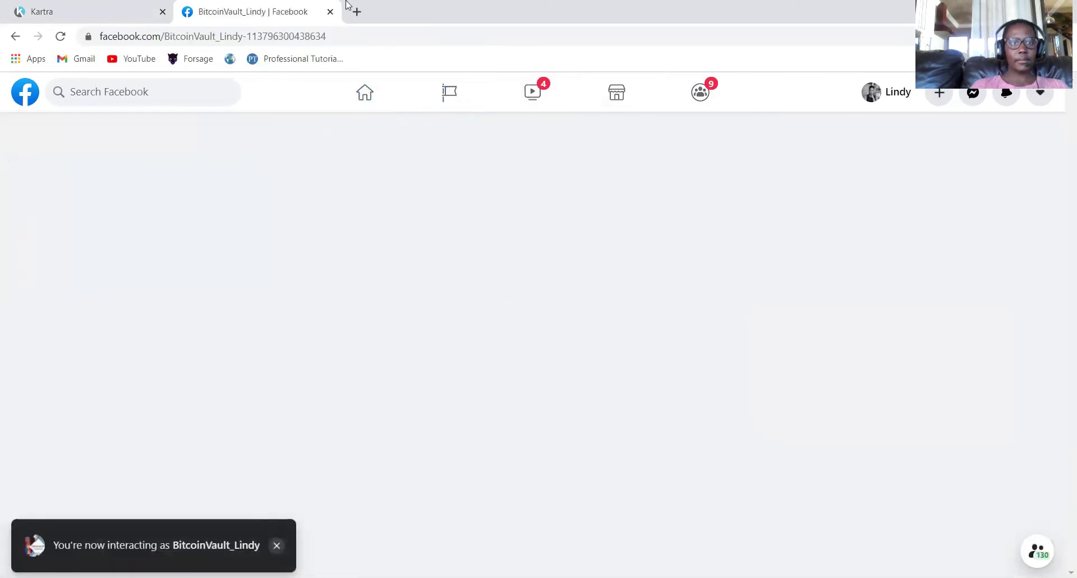
{"action": "key", "text": "ctrl+1"}
{"action": "key", "text": "ctrl+v"}
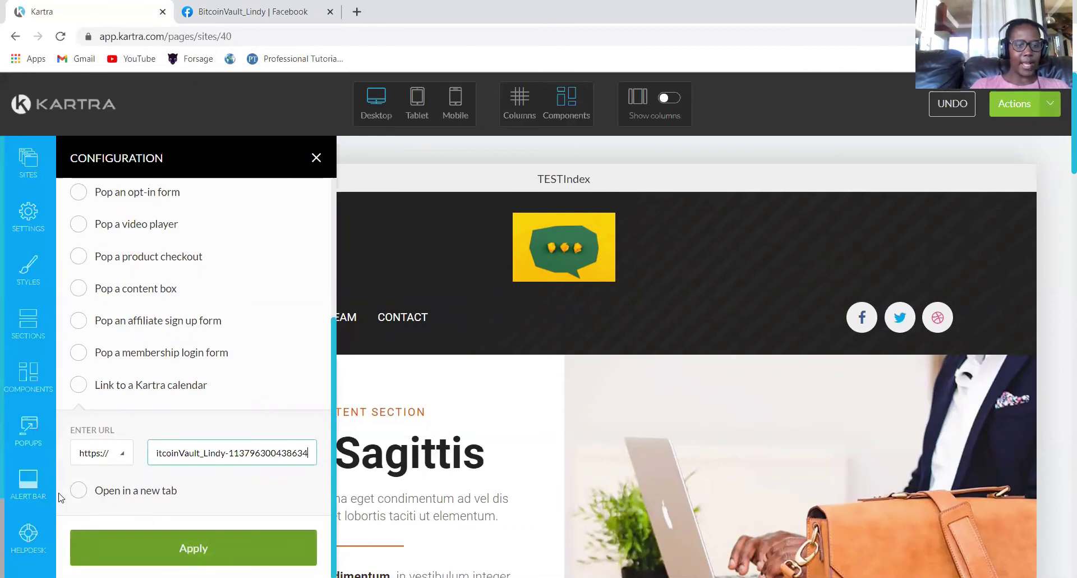
Make the Facebook icon's link open in a new tab and apply it.
{"action": "left_click", "coordinate": [79, 490]}
{"action": "left_click", "coordinate": [192, 548]}
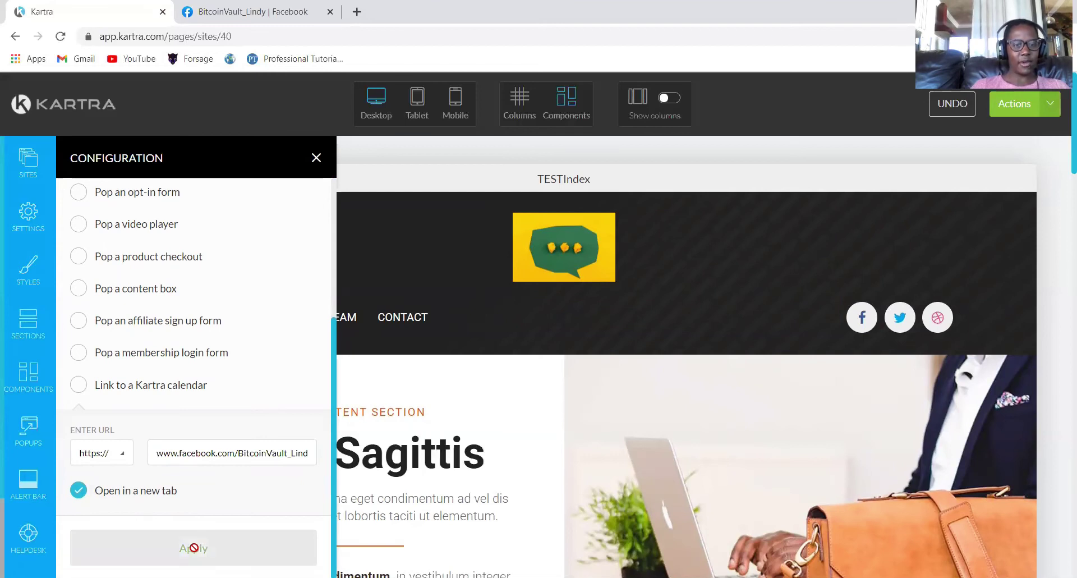
{"action": "left_click", "coordinate": [315, 160]}
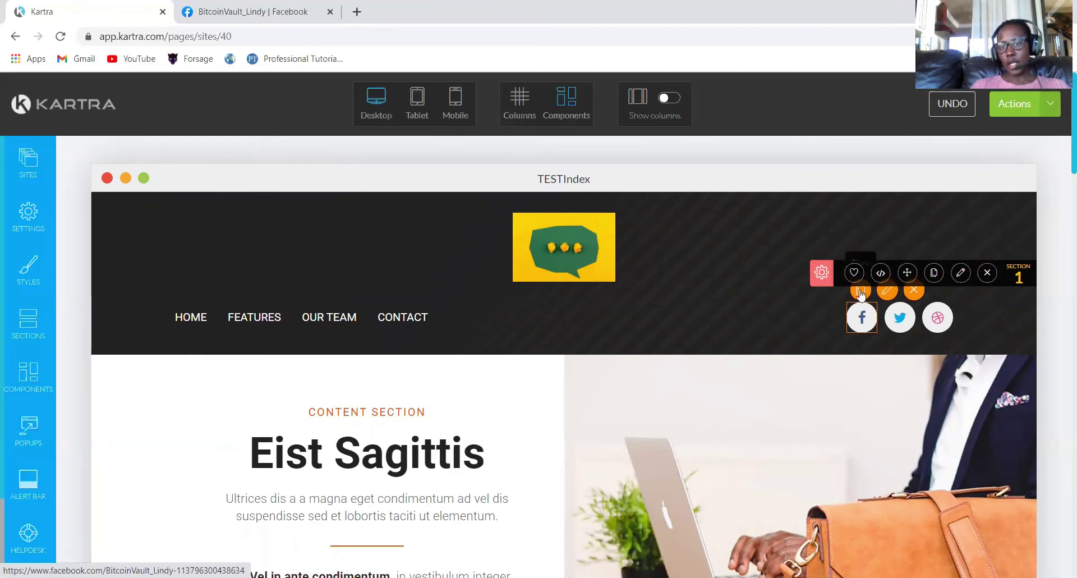
Duplicate the Facebook icon and change the copy to the instagram icon found by searching 'INST'.
{"action": "left_click", "coordinate": [861, 292]}
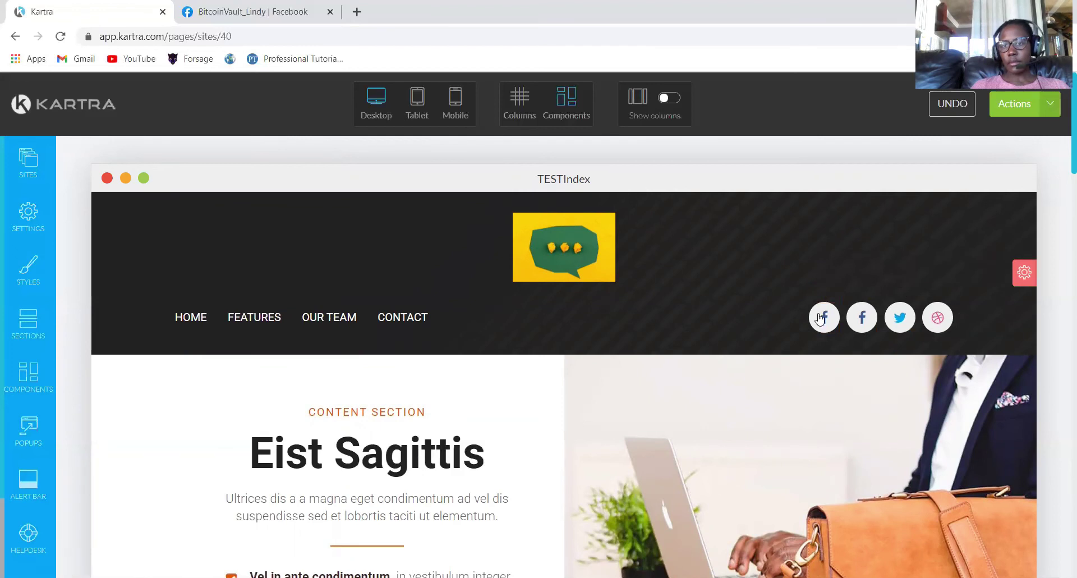
{"action": "mouse_move", "coordinate": [827, 314]}
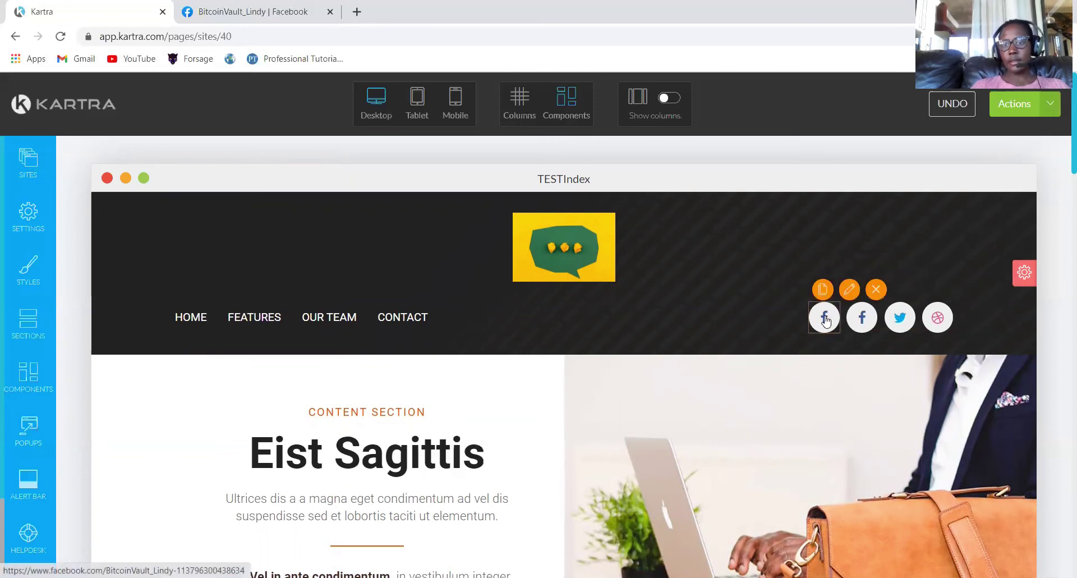
{"action": "left_click", "coordinate": [849, 289]}
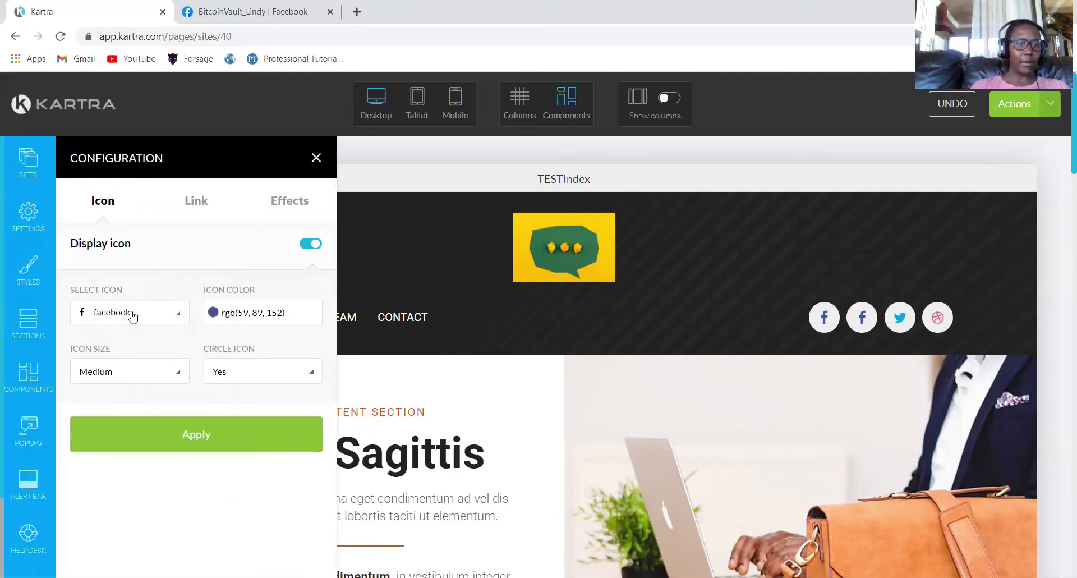
{"action": "left_click", "coordinate": [131, 318]}
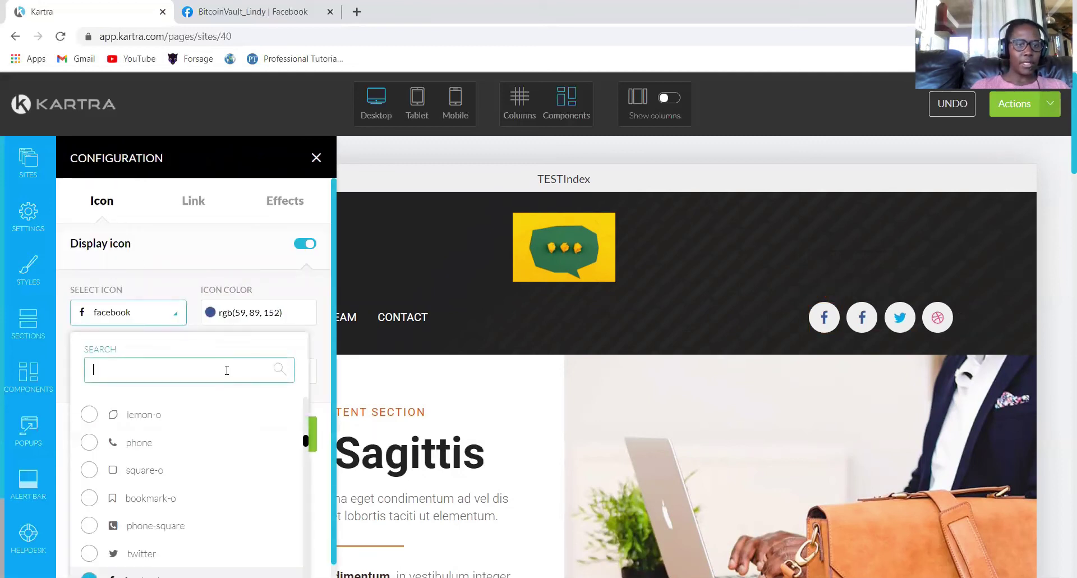
{"action": "type", "text": "INST"}
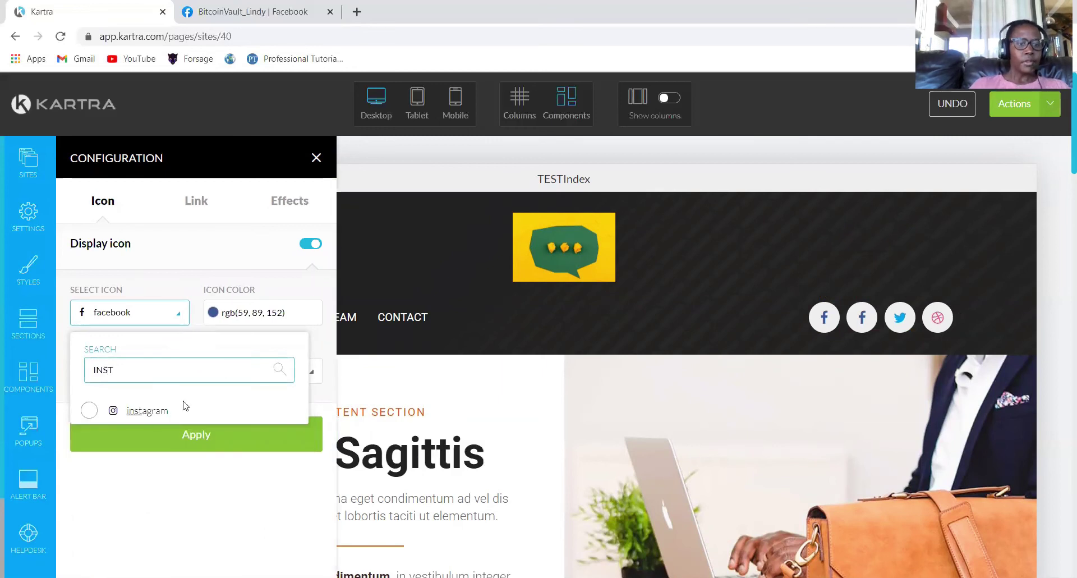
{"action": "left_click", "coordinate": [144, 410]}
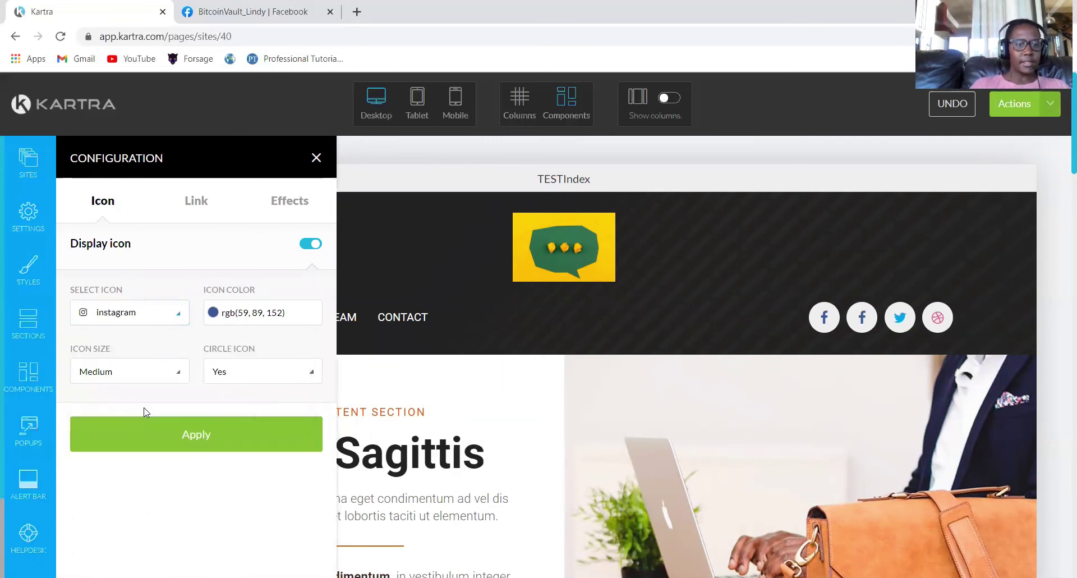
{"action": "left_click", "coordinate": [196, 434]}
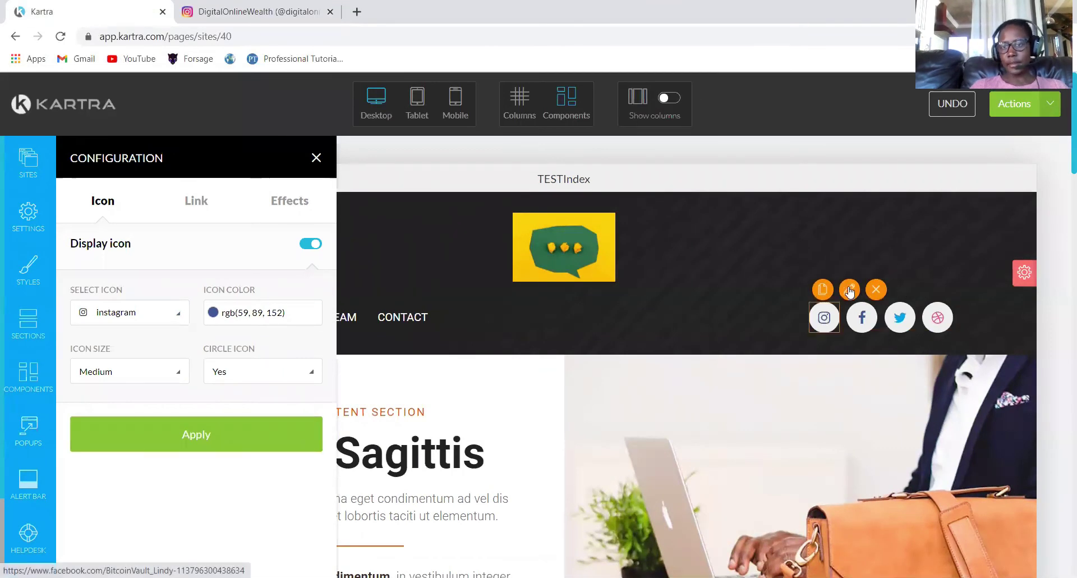
Replace the Instagram icon's Facebook URL with the pasted Instagram profile address and apply.
{"action": "left_click", "coordinate": [850, 291]}
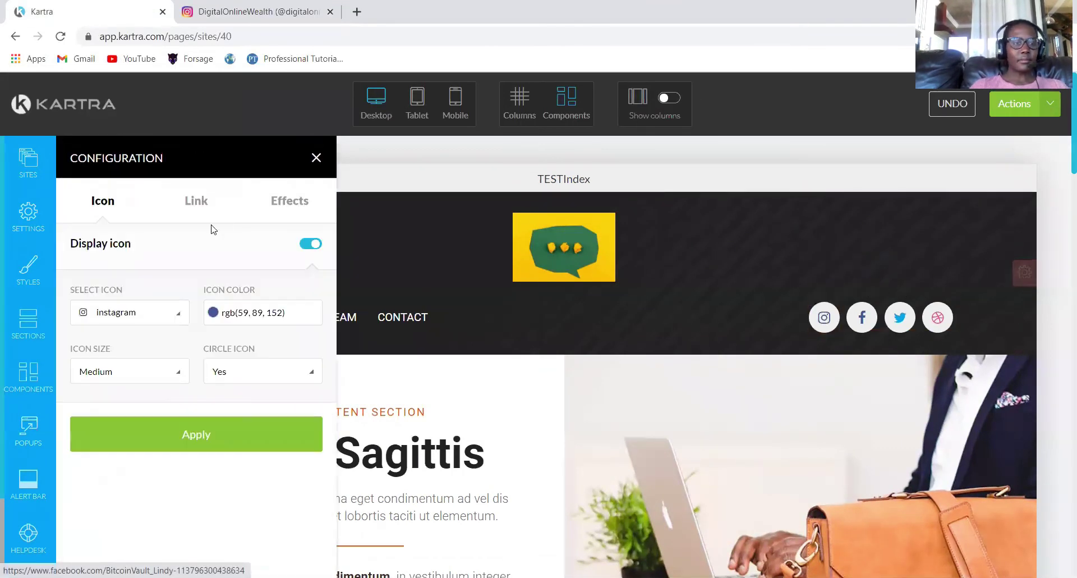
{"action": "left_click", "coordinate": [205, 201]}
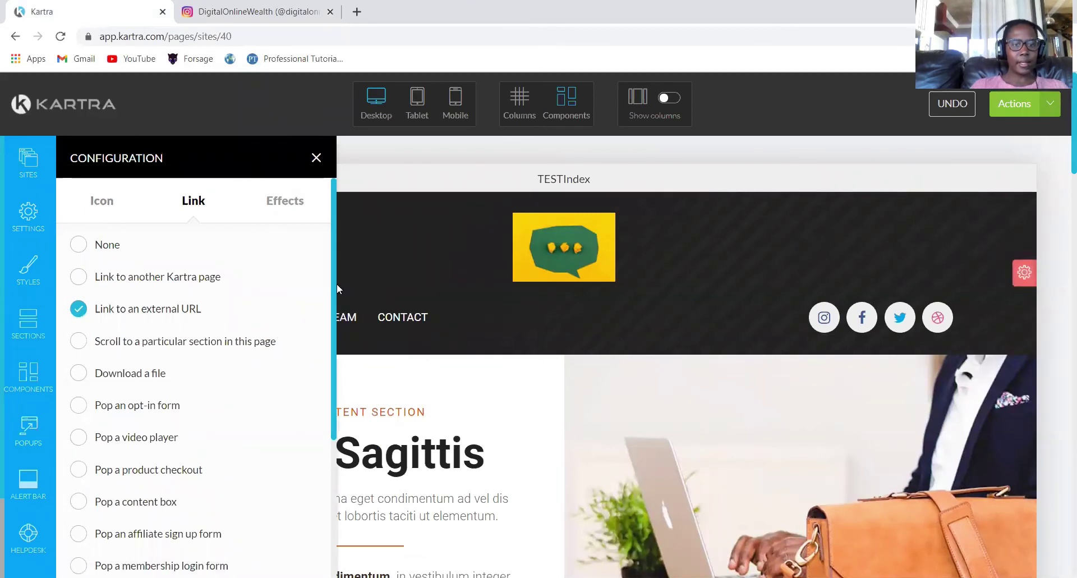
{"action": "left_click_drag", "start_coordinate": [337, 284], "coordinate": [332, 387]}
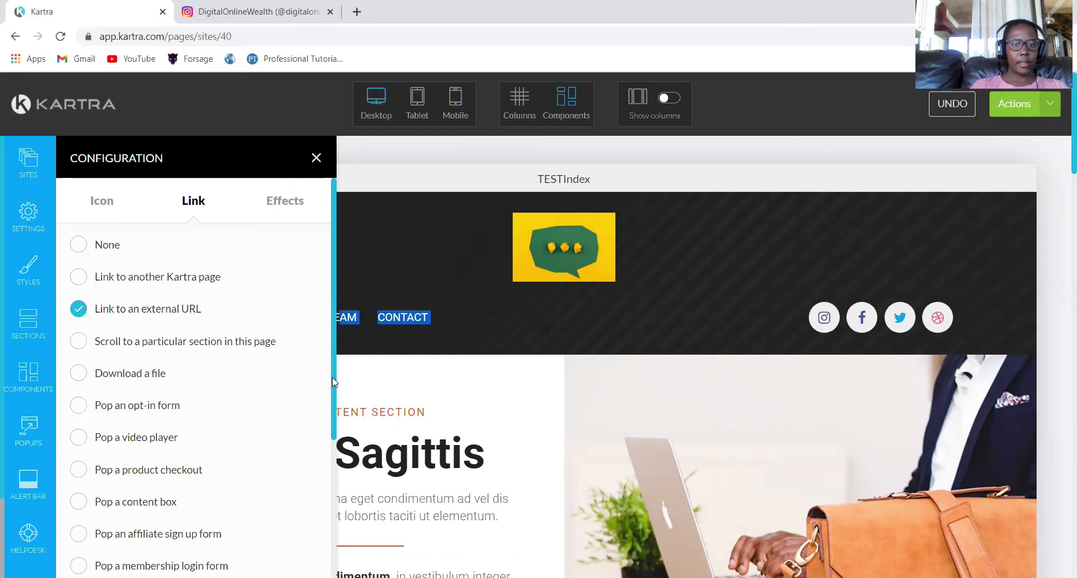
{"action": "scroll", "coordinate": [332, 374], "scroll_direction": "down", "scroll_amount": 1}
{"action": "scroll", "coordinate": [334, 488], "scroll_direction": "down", "scroll_amount": 3}
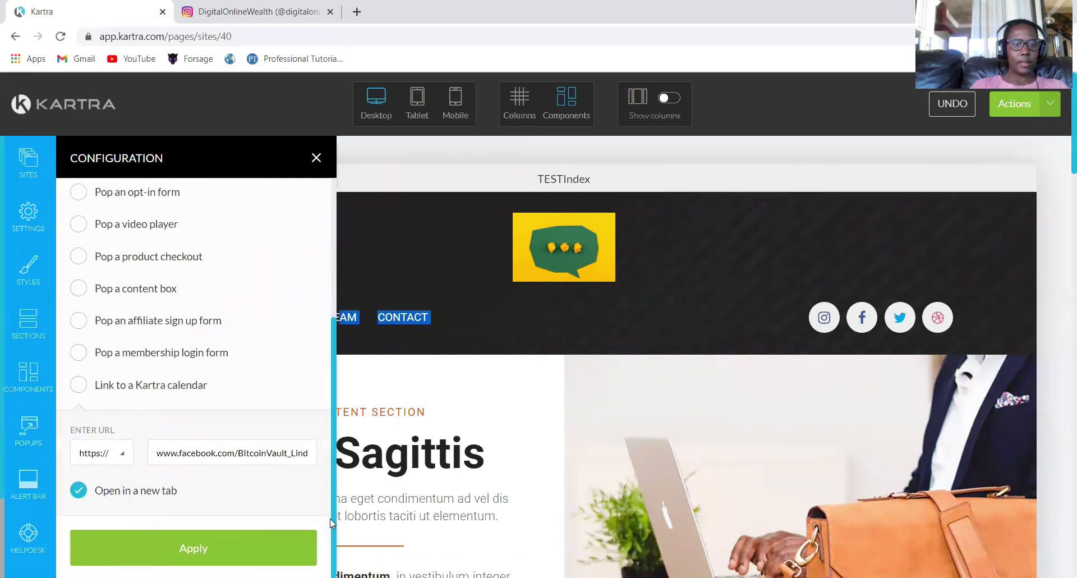
{"action": "left_click", "coordinate": [233, 452]}
{"action": "triple_click", "coordinate": [234, 452]}
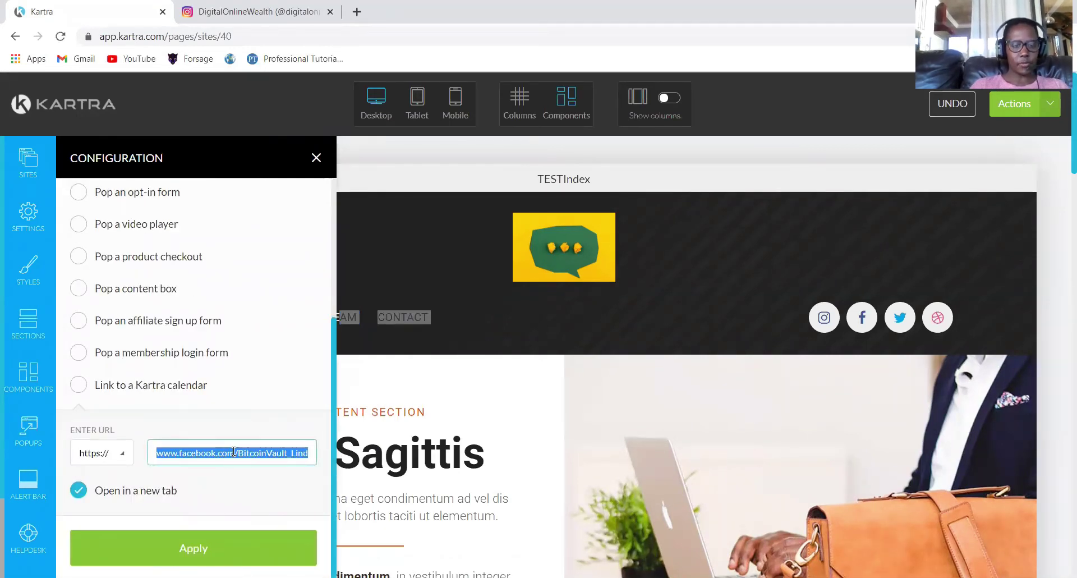
{"action": "type", "text": "www.instagram.com/digitalonlinewealth/"}
{"action": "left_click", "coordinate": [168, 547]}
{"action": "left_click", "coordinate": [316, 159]}
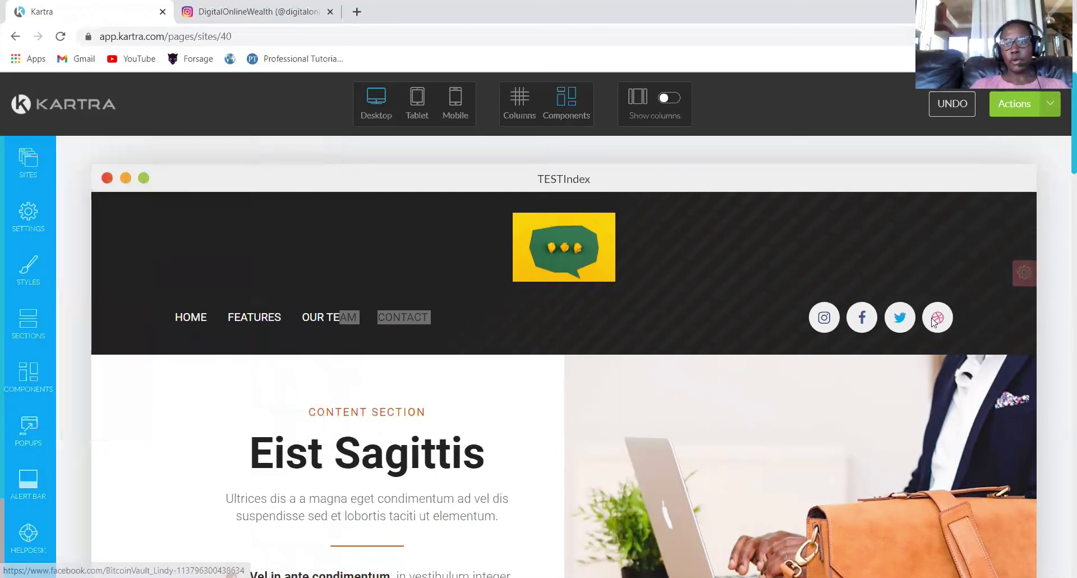
{"action": "mouse_move", "coordinate": [903, 319]}
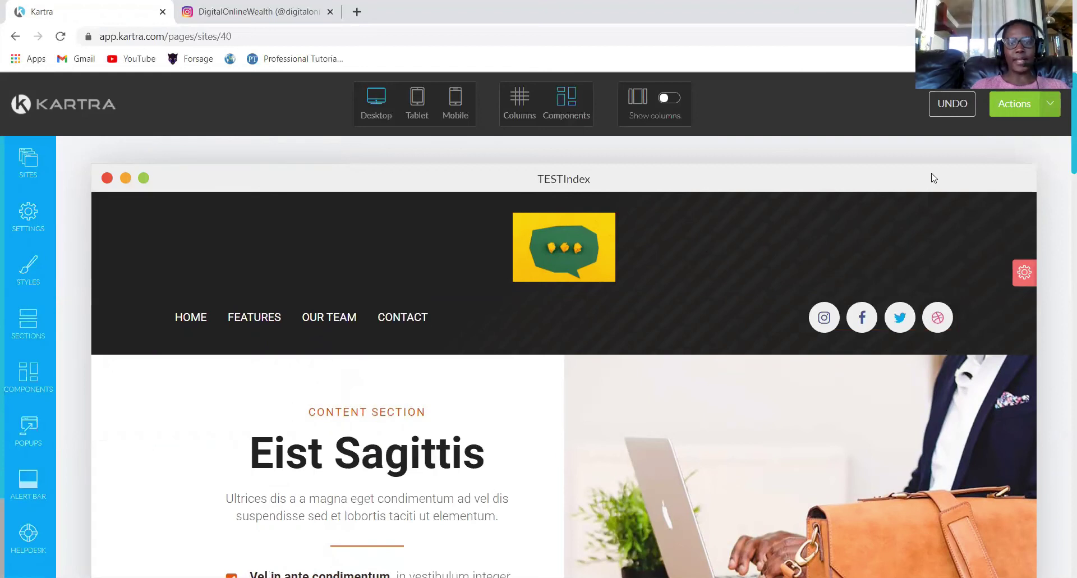
{"action": "left_click_drag", "start_coordinate": [1062, 164], "coordinate": [1056, 148]}
Open a preview of the page in a new tab.
{"action": "left_click", "coordinate": [1050, 105]}
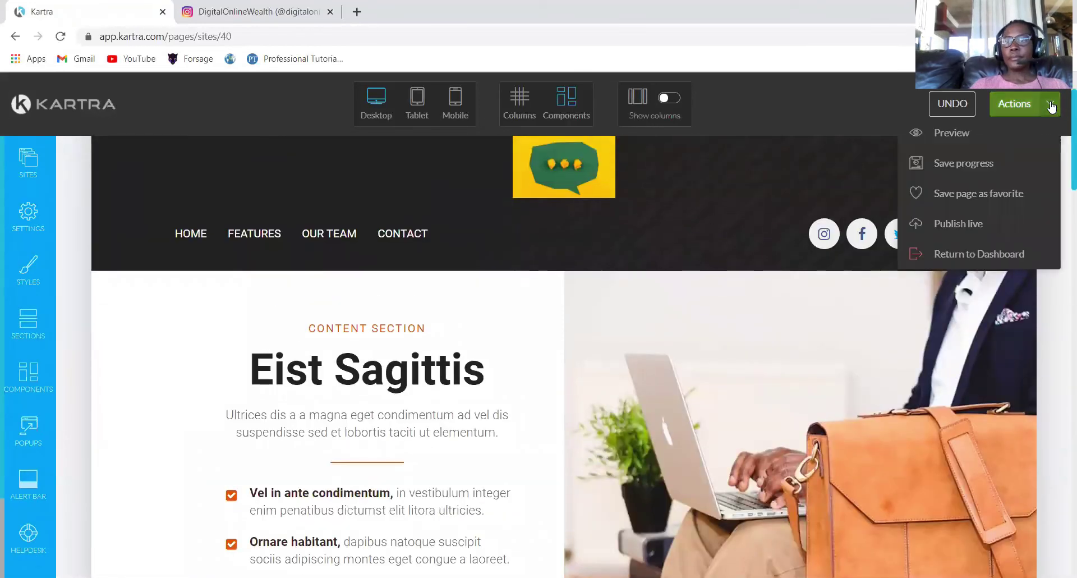
{"action": "left_click", "coordinate": [937, 133]}
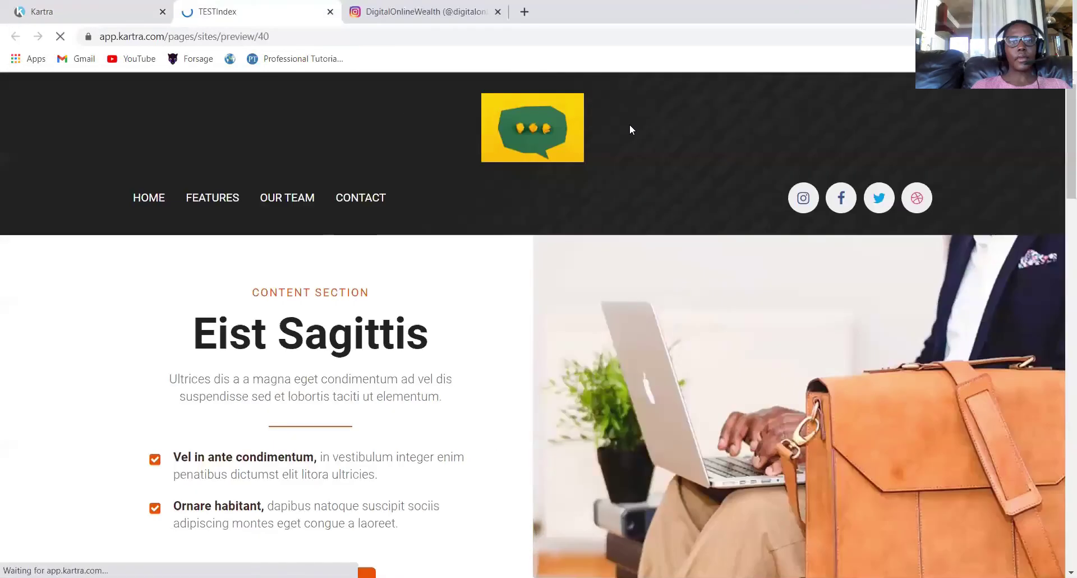
{"action": "left_click_drag", "start_coordinate": [1060, 144], "coordinate": [1063, 160]}
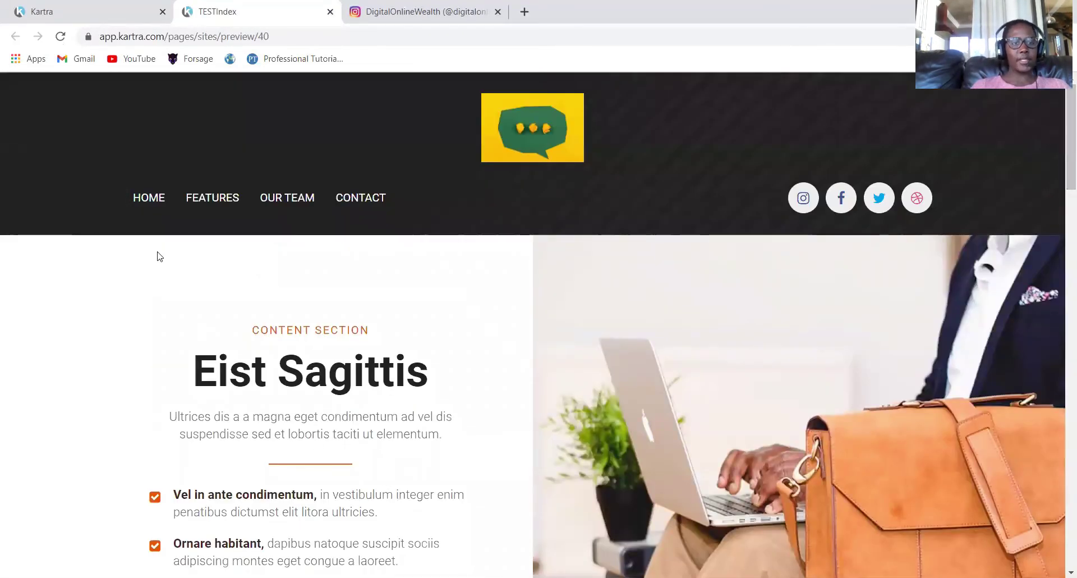
Test the FEATURES, Our Team and contact menu jumps and the Instagram icon, then return to the editor.
{"action": "left_click", "coordinate": [209, 204]}
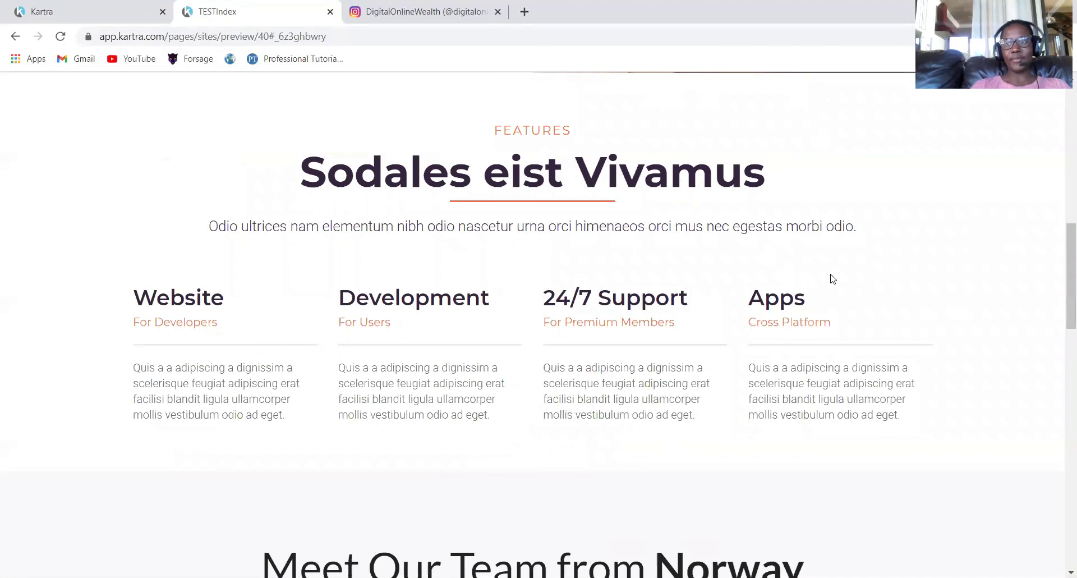
{"action": "scroll", "coordinate": [1062, 284], "scroll_direction": "up", "scroll_amount": 10}
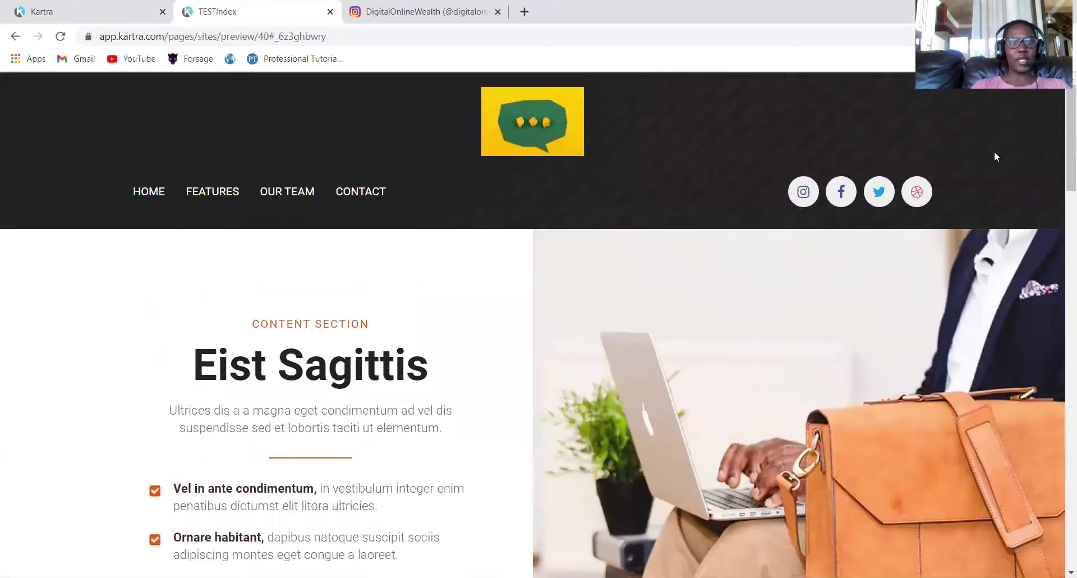
{"action": "left_click", "coordinate": [289, 203]}
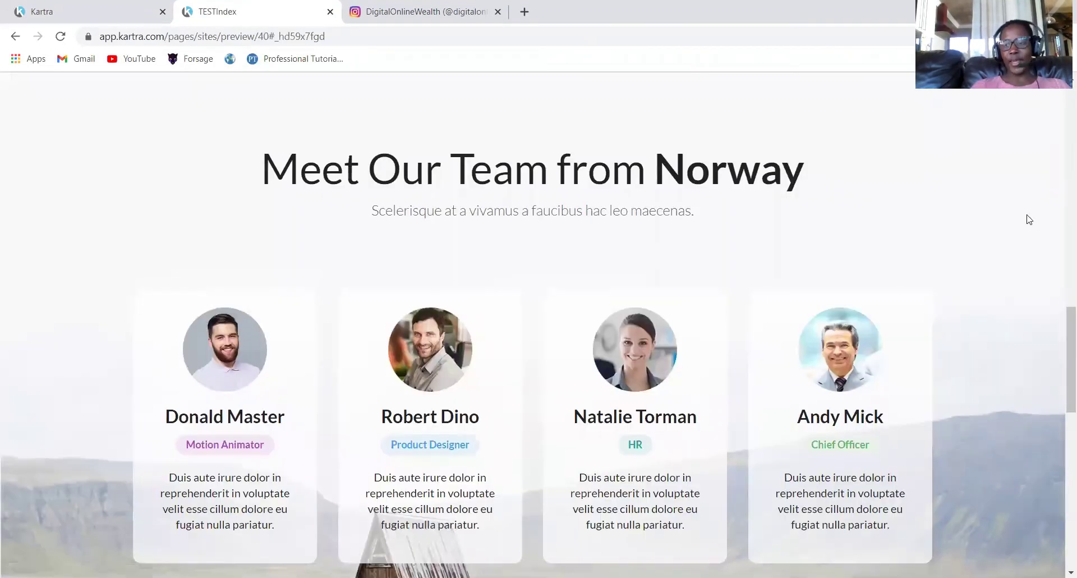
{"action": "left_click_drag", "start_coordinate": [1062, 347], "coordinate": [1062, 130]}
{"action": "left_click", "coordinate": [378, 200]}
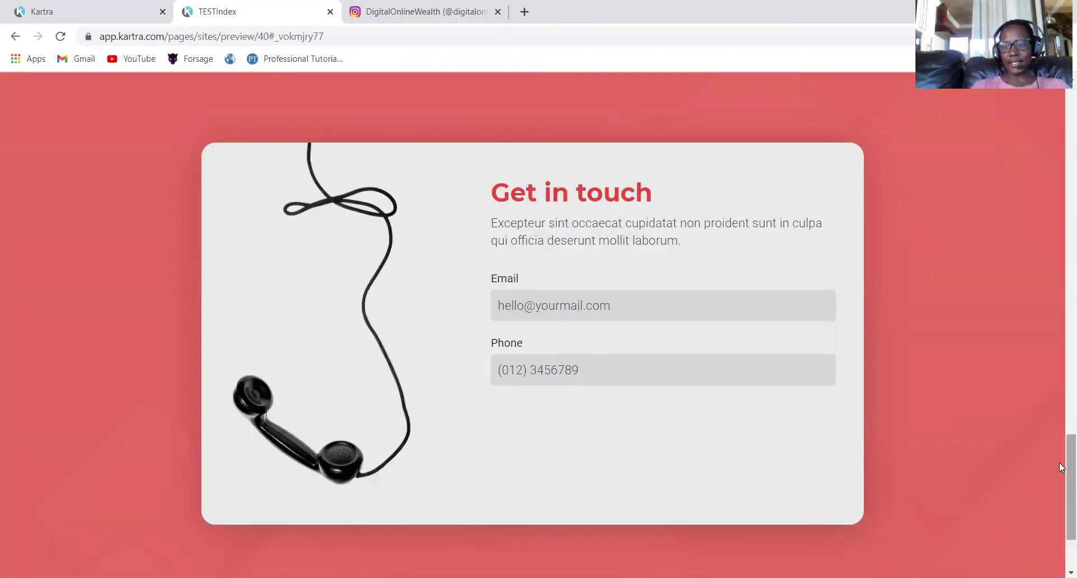
{"action": "left_click_drag", "start_coordinate": [1061, 466], "coordinate": [1062, 135]}
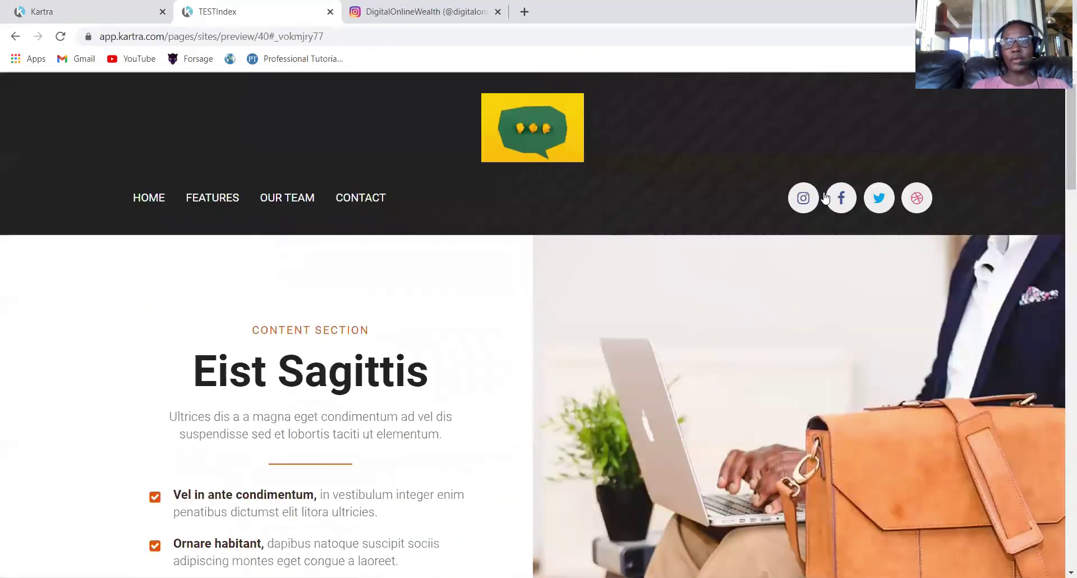
{"action": "left_click", "coordinate": [803, 200]}
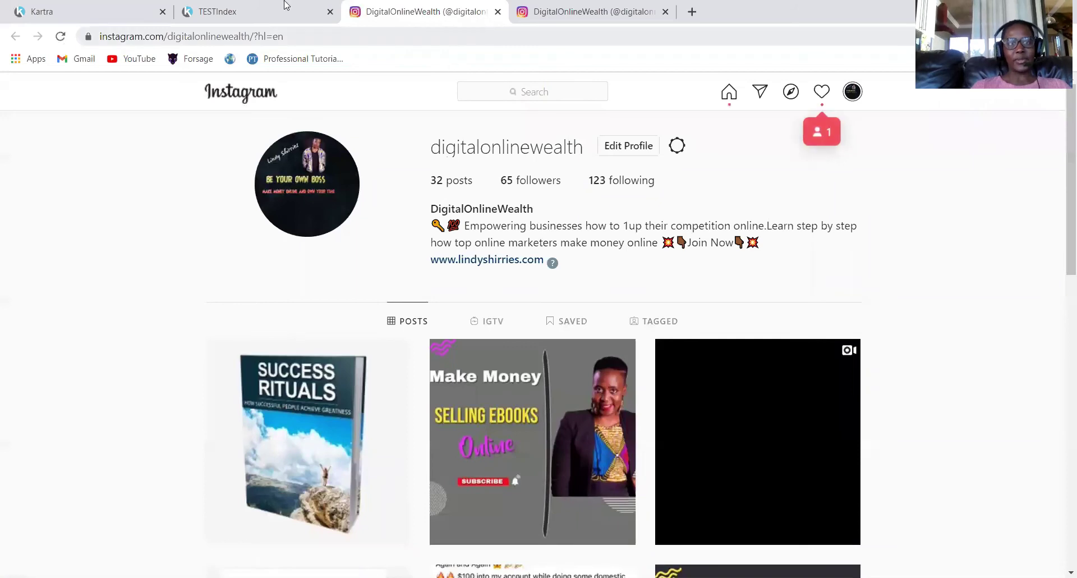
{"action": "left_click", "coordinate": [89, 13]}
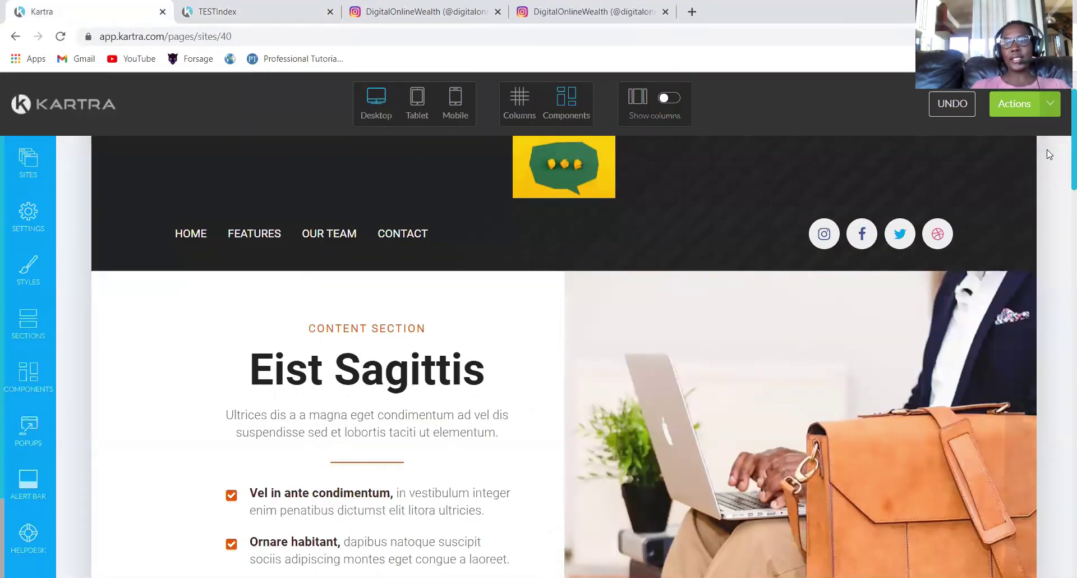
Open the page builder's Actions list with its preview, save progress and publish live options.
{"action": "left_click", "coordinate": [1015, 103]}
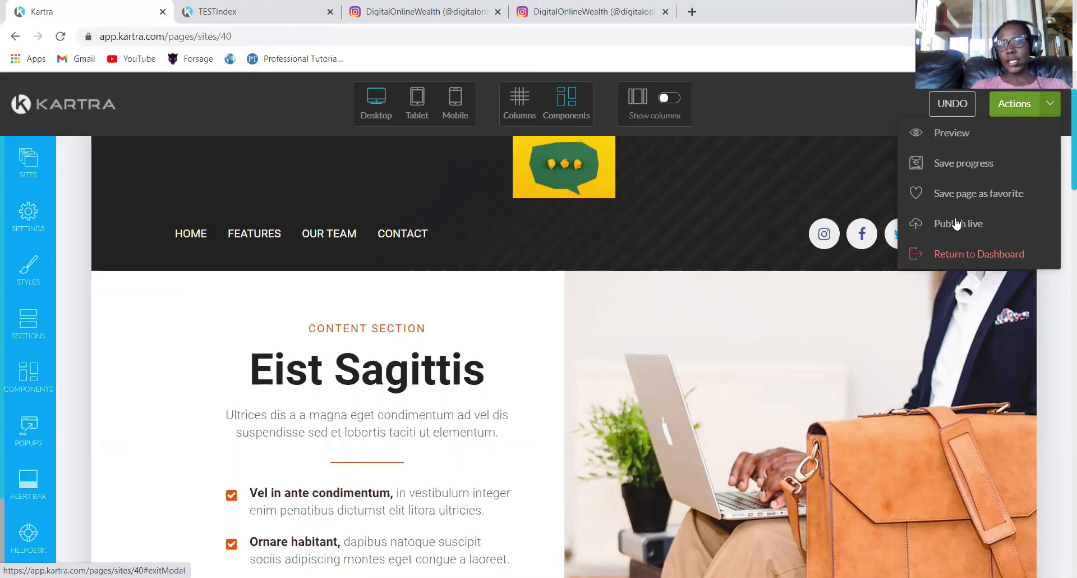
{"action": "scroll", "coordinate": [972, 282], "scroll_direction": "up", "scroll_amount": 2}
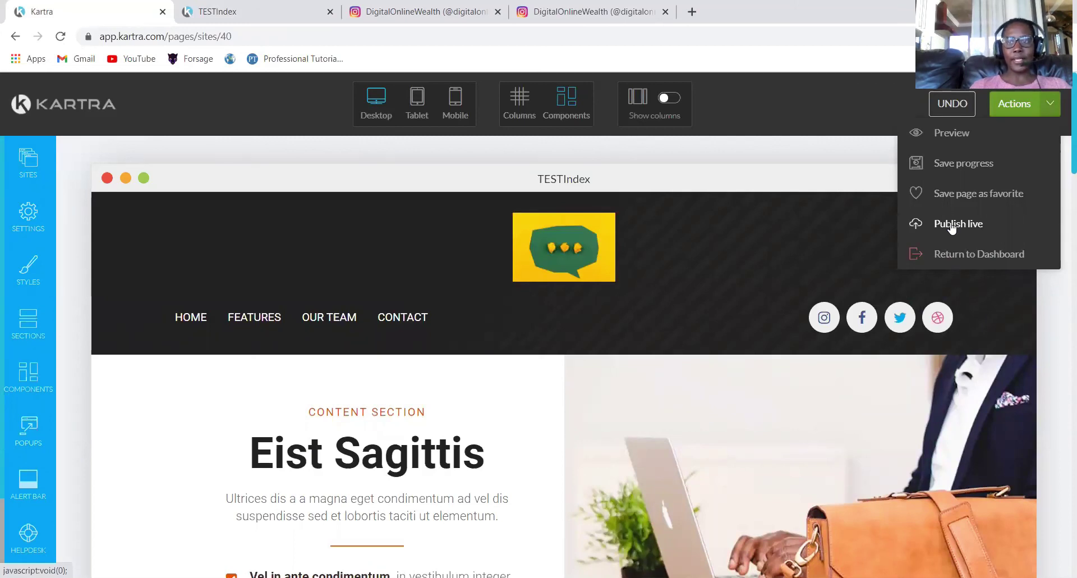
Publish the page live and switch its link to the custom domain.
{"action": "left_click", "coordinate": [951, 225]}
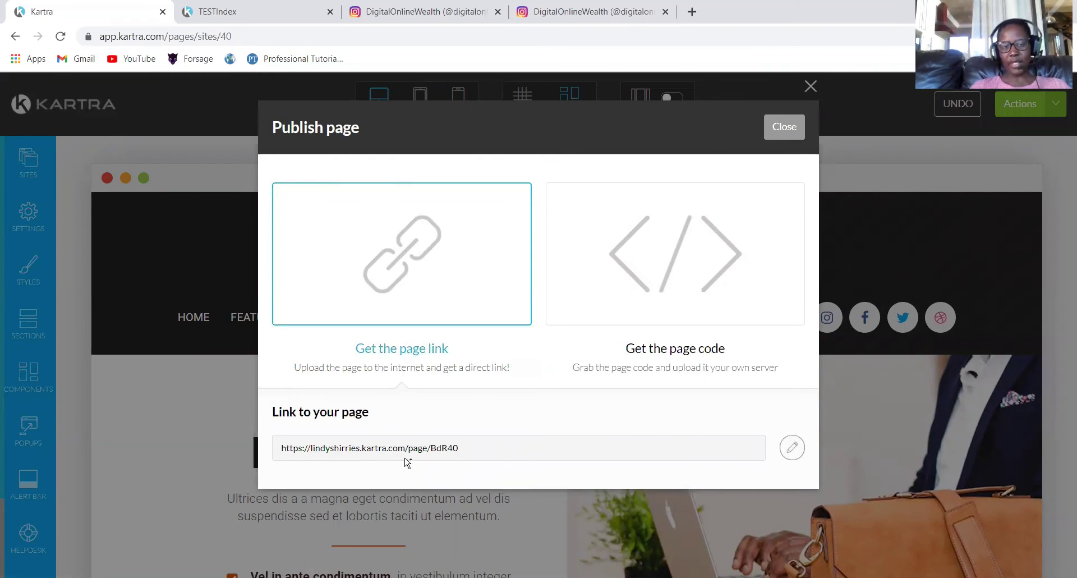
{"action": "left_click", "coordinate": [792, 447]}
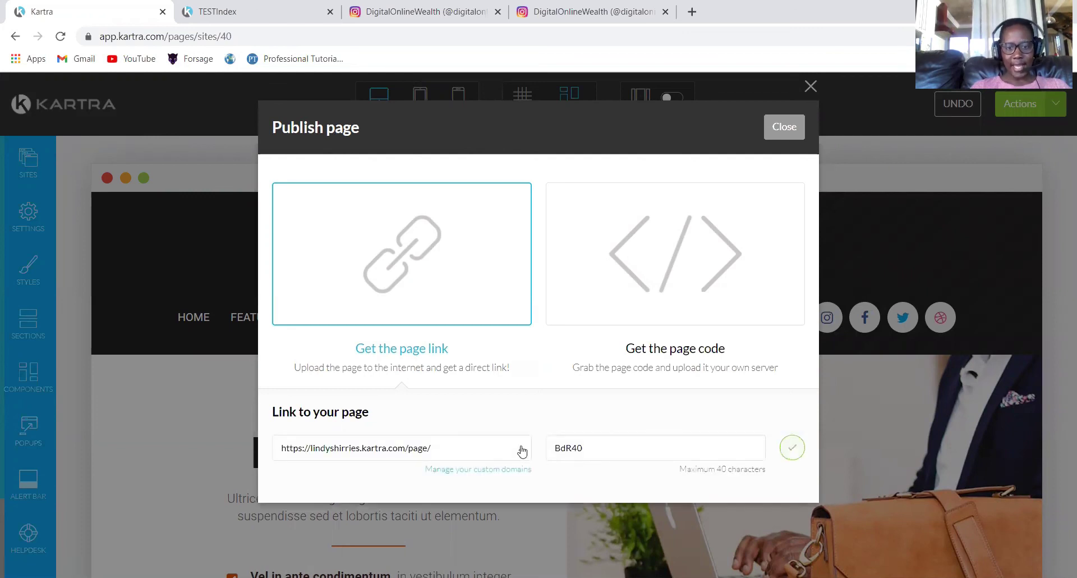
{"action": "left_click", "coordinate": [521, 449]}
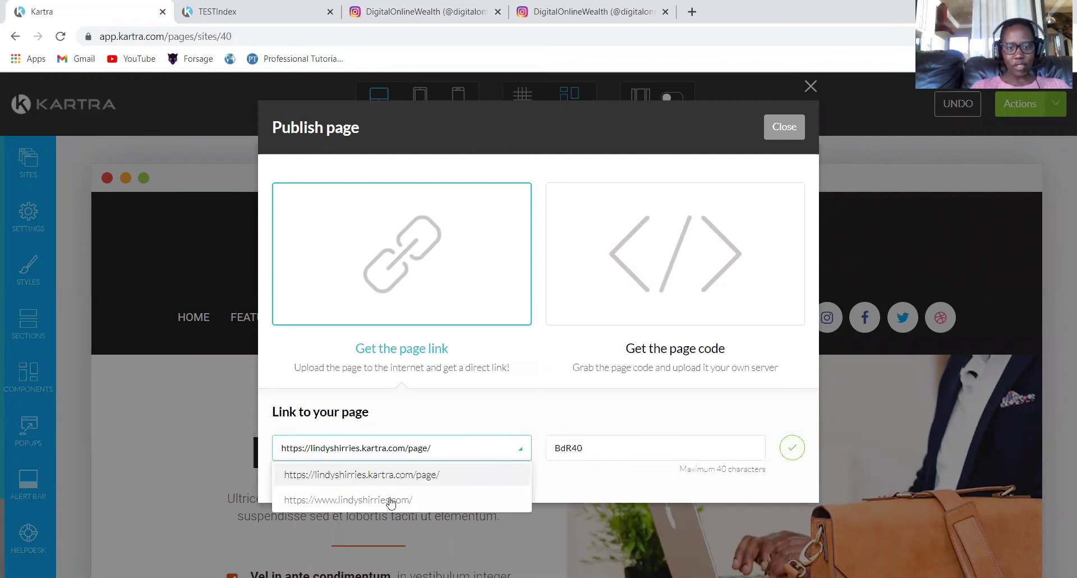
{"action": "left_click", "coordinate": [360, 500]}
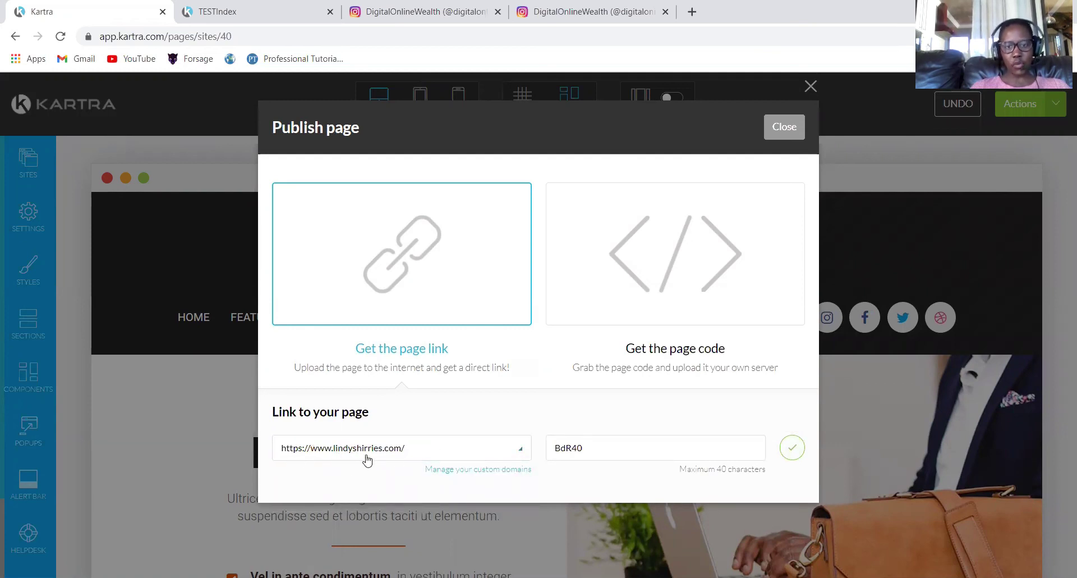
Rename the page slug from BdR40 to Home and close the publish dialog.
{"action": "double_click", "coordinate": [589, 451]}
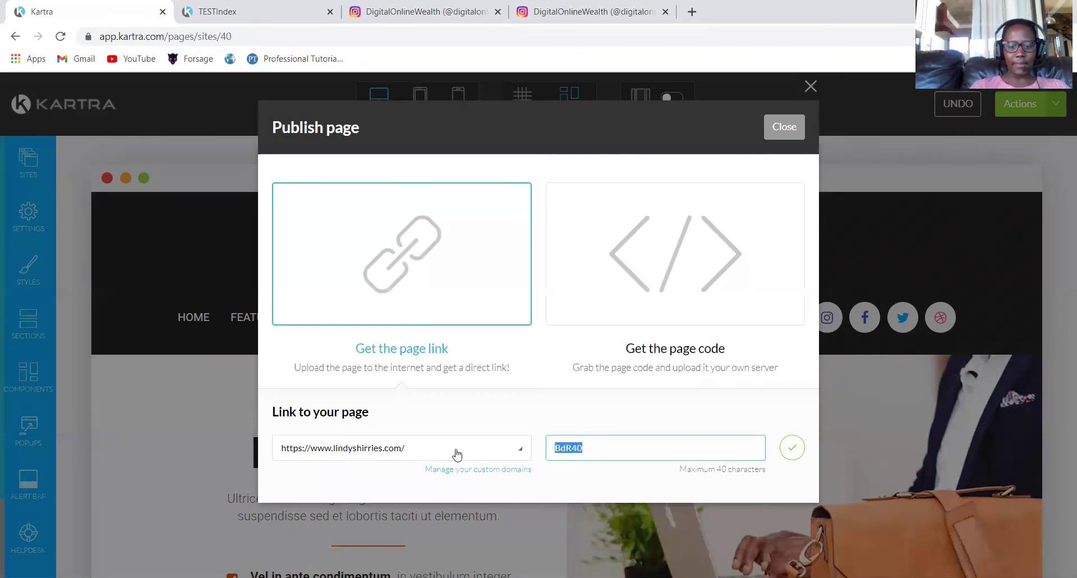
{"action": "type", "text": "INDES"}
{"action": "key", "text": "BackSpace"}
{"action": "key", "text": "BackSpace"}
{"action": "key", "text": "BackSpace"}
{"action": "type", "text": "Home"}
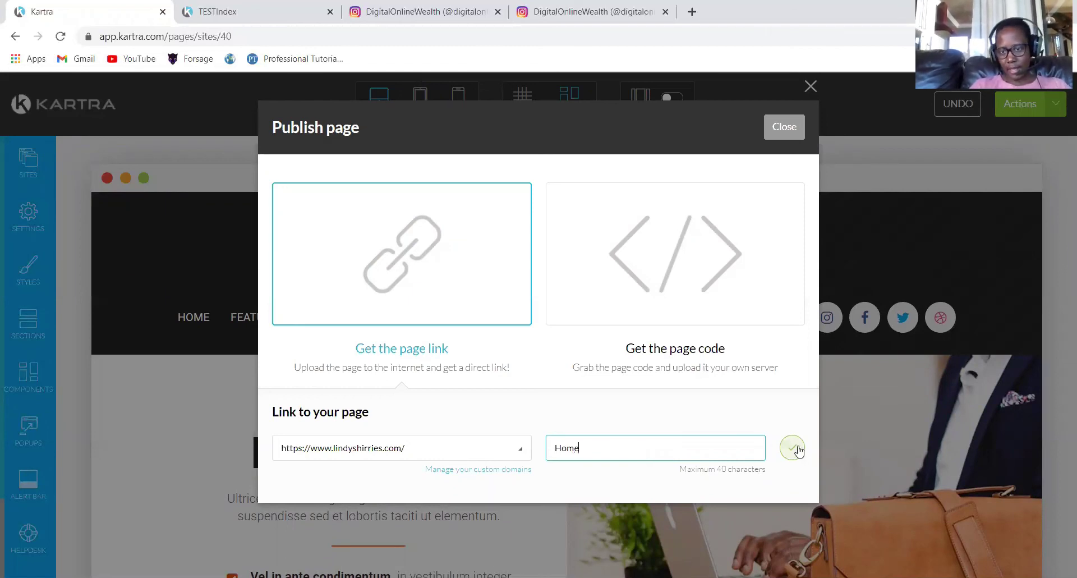
{"action": "left_click", "coordinate": [791, 135]}
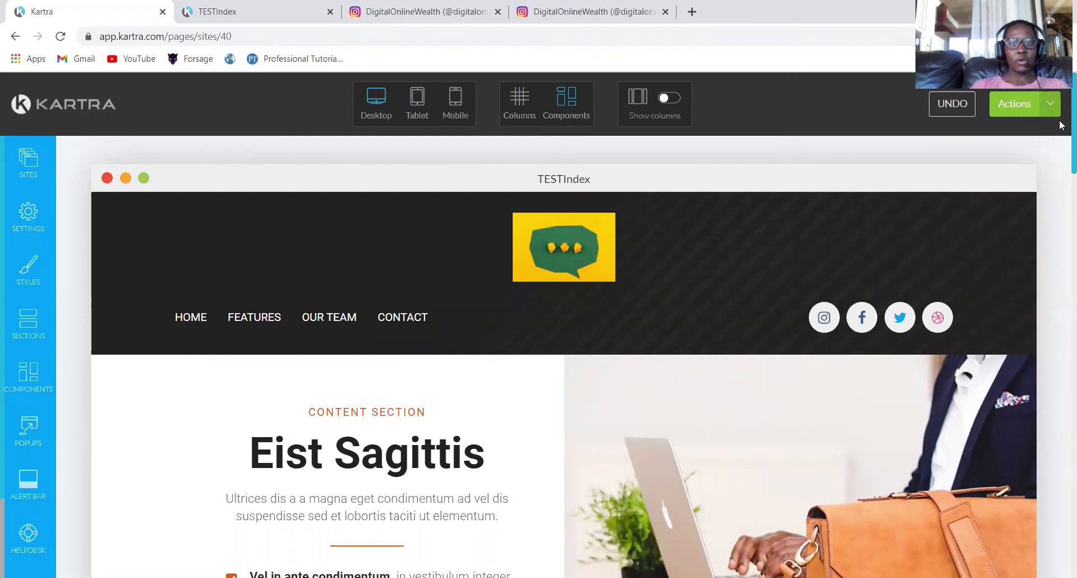
Set the Download button's link action to Download a file.
{"action": "scroll", "coordinate": [1062, 241], "scroll_direction": "down", "scroll_amount": 15}
{"action": "scroll", "coordinate": [1061, 140], "scroll_direction": "up", "scroll_amount": 14}
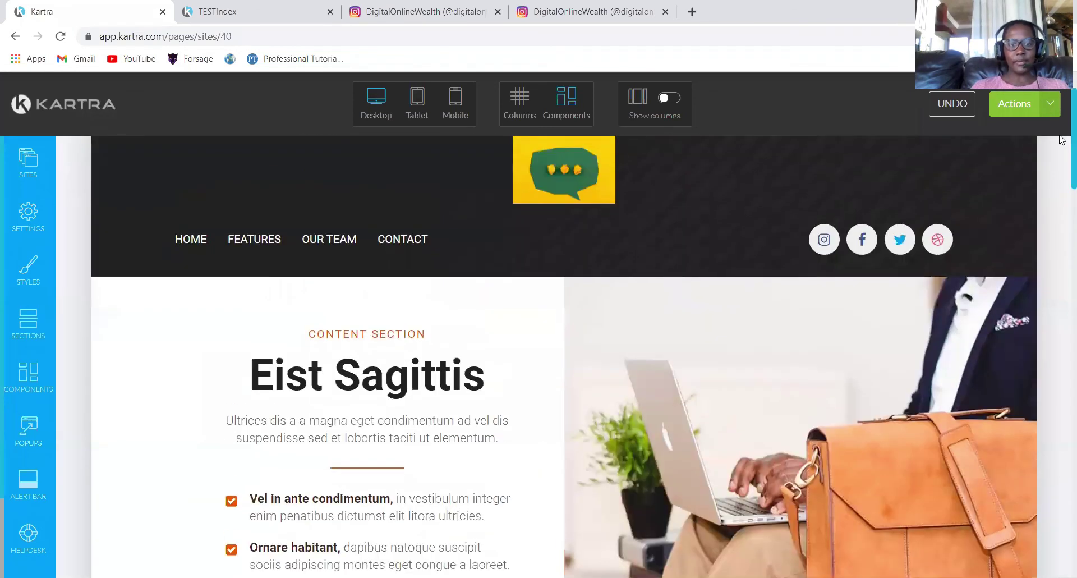
{"action": "scroll", "coordinate": [1062, 199], "scroll_direction": "down", "scroll_amount": 5}
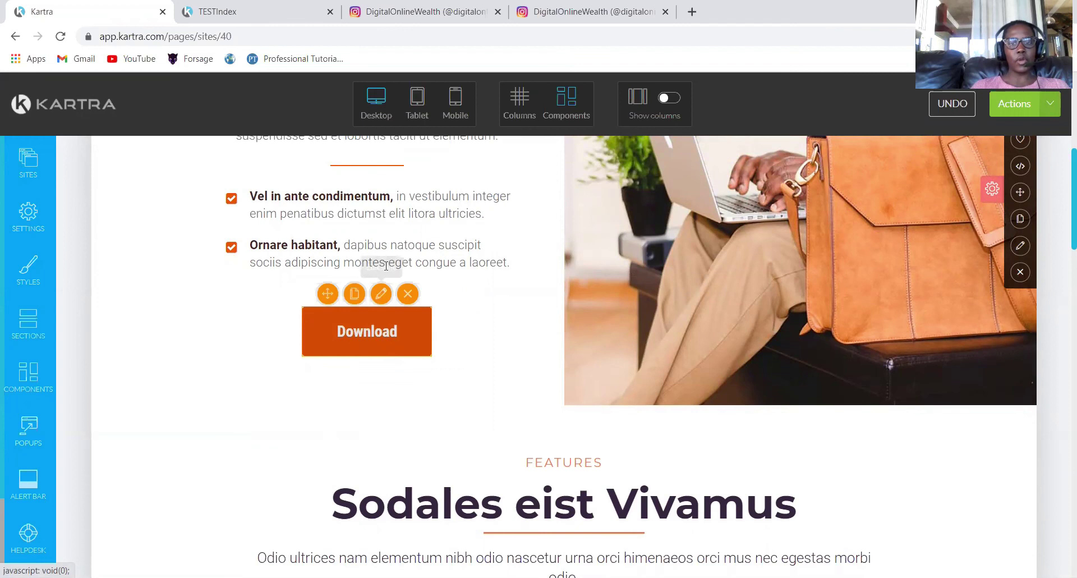
{"action": "mouse_move", "coordinate": [371, 343]}
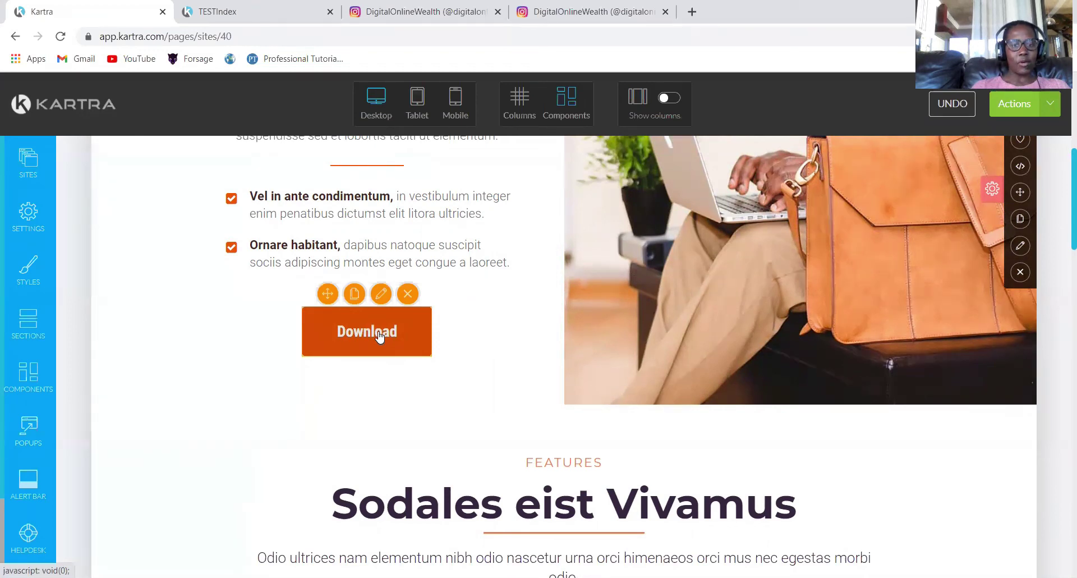
{"action": "left_click", "coordinate": [379, 336]}
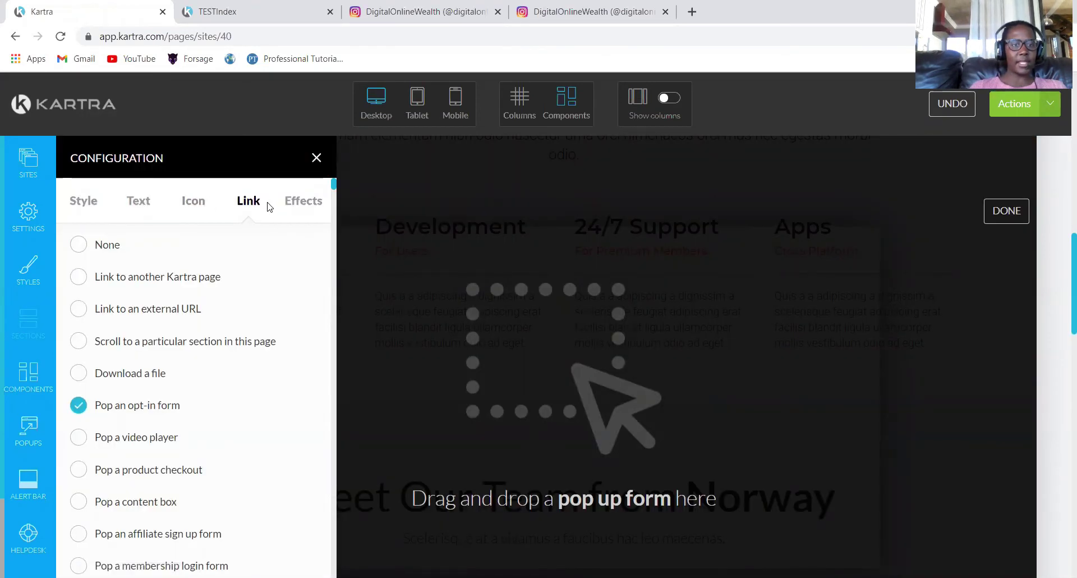
{"action": "left_click", "coordinate": [80, 374]}
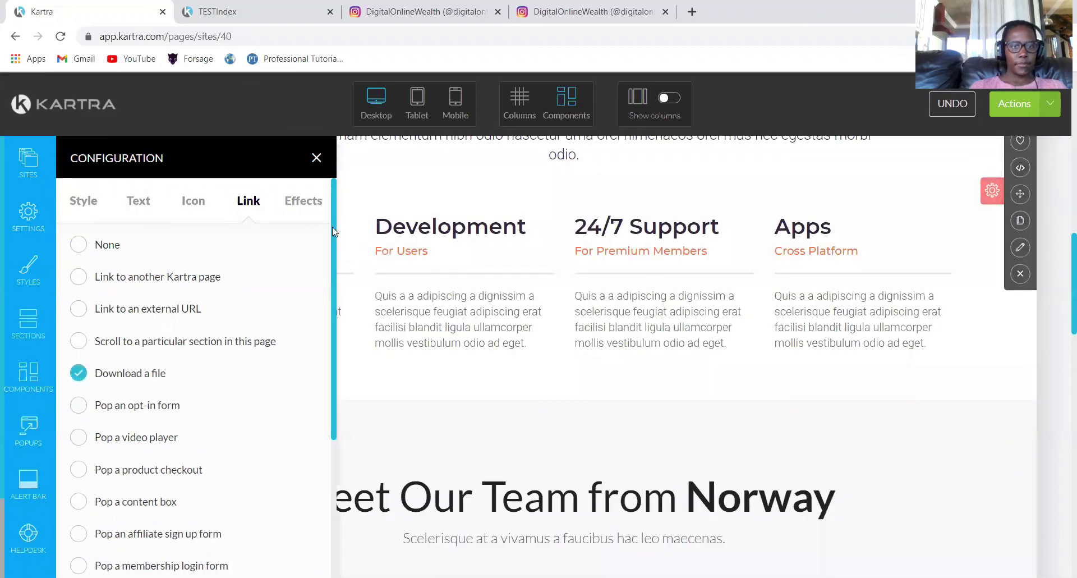
Choose the book file category for the Download button's file.
{"action": "key", "text": "ctrl+a"}
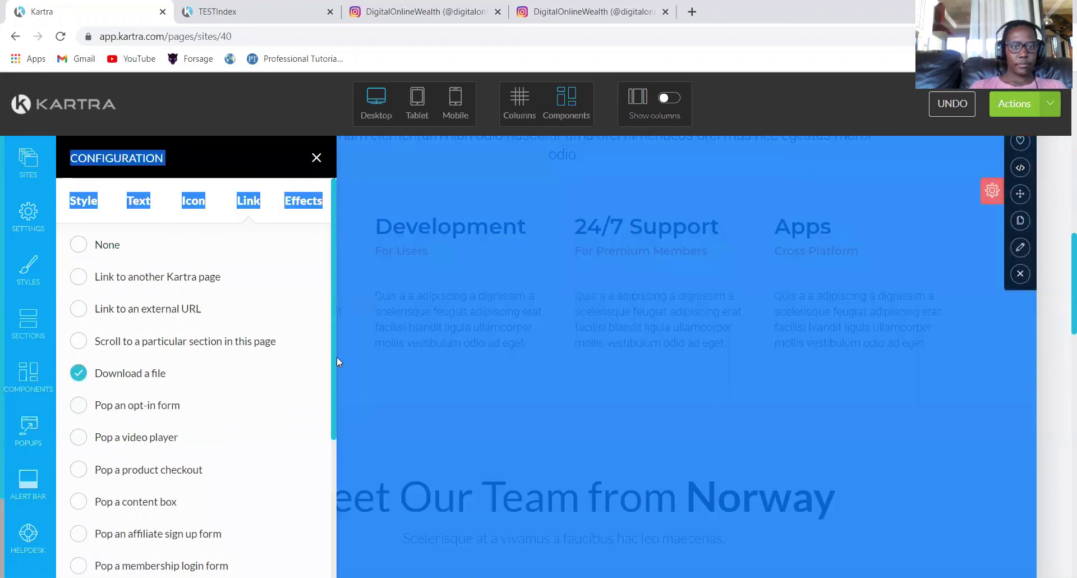
{"action": "scroll", "coordinate": [332, 352], "scroll_direction": "down", "scroll_amount": 4}
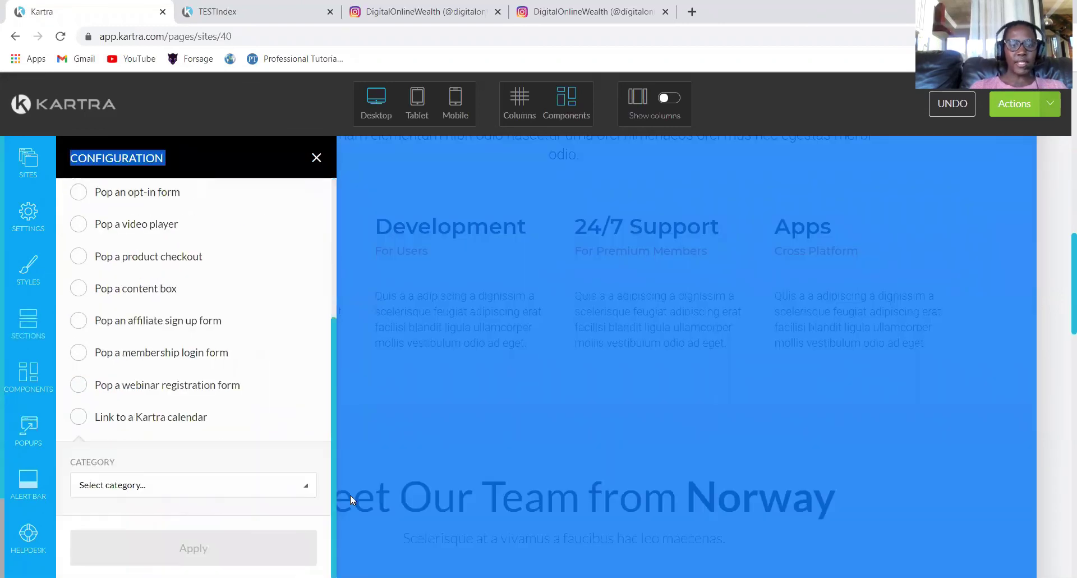
{"action": "left_click", "coordinate": [295, 487]}
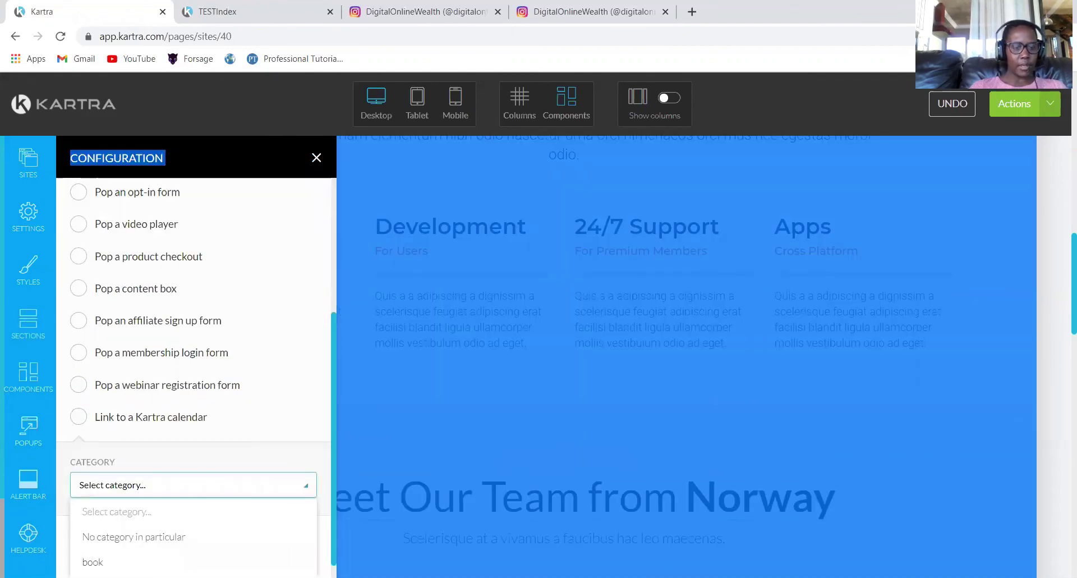
{"action": "left_click", "coordinate": [93, 562]}
{"action": "scroll", "coordinate": [334, 362], "scroll_direction": "down", "scroll_amount": 1}
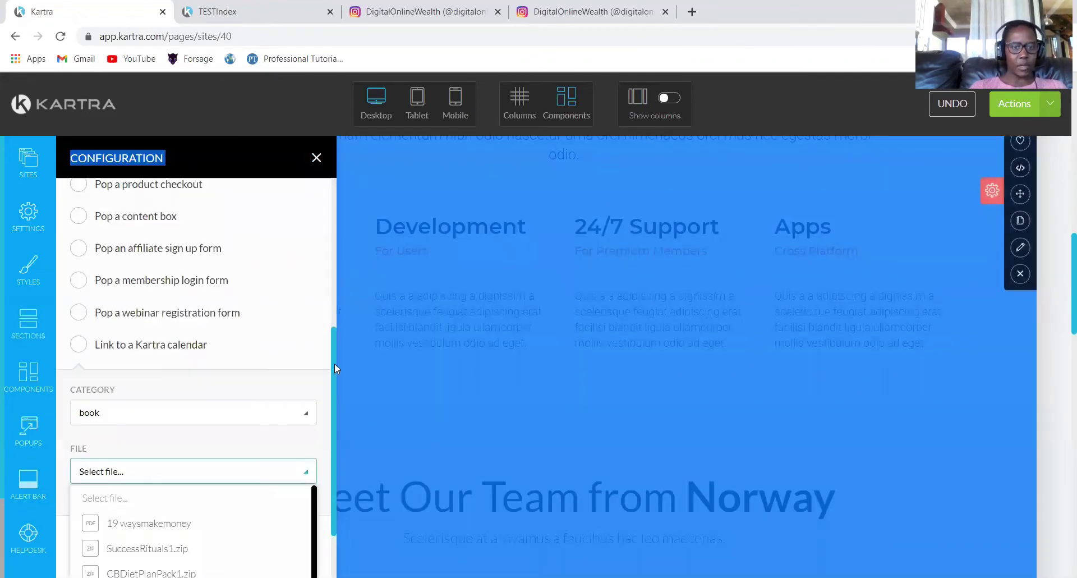
{"action": "scroll", "coordinate": [335, 393], "scroll_direction": "down", "scroll_amount": 2}
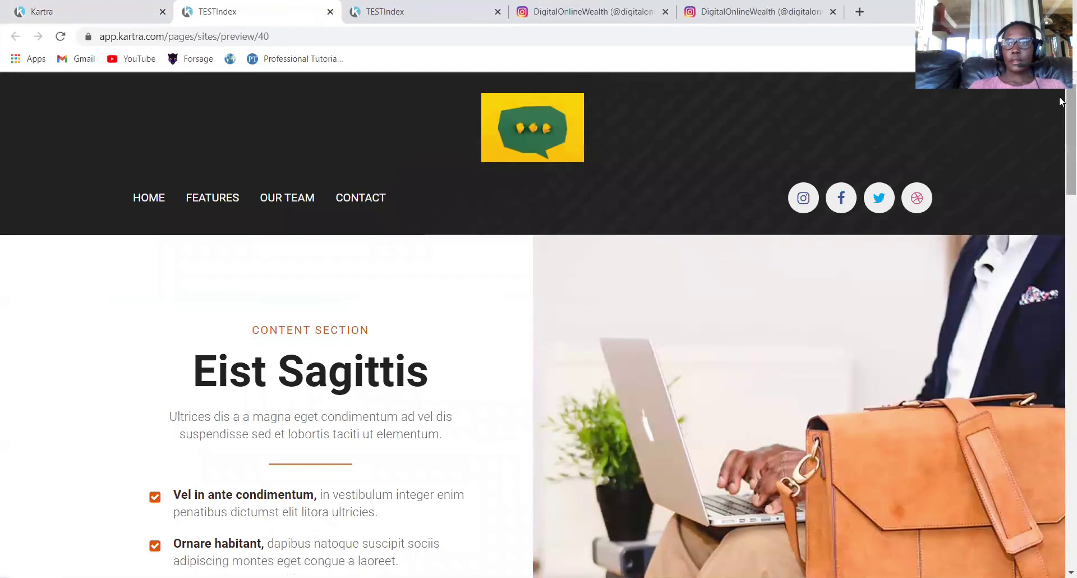
Test the preview's Download button, which fetches a 4.4 MB zip, then close both preview tabs.
{"action": "scroll", "coordinate": [1060, 99], "scroll_direction": "down", "scroll_amount": 5}
{"action": "left_click", "coordinate": [311, 347]}
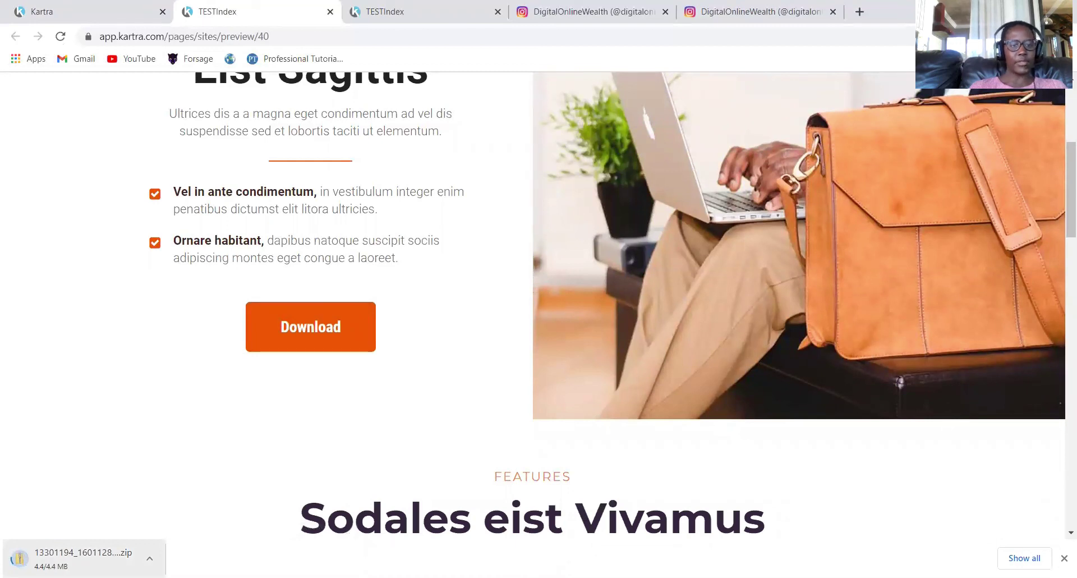
{"action": "left_click", "coordinate": [330, 12]}
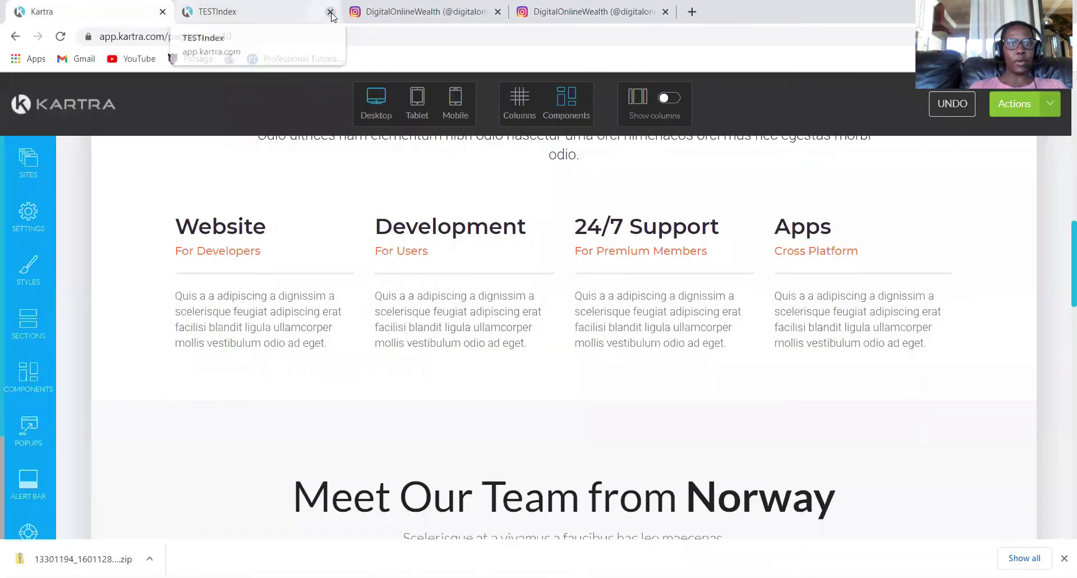
{"action": "left_click", "coordinate": [329, 12]}
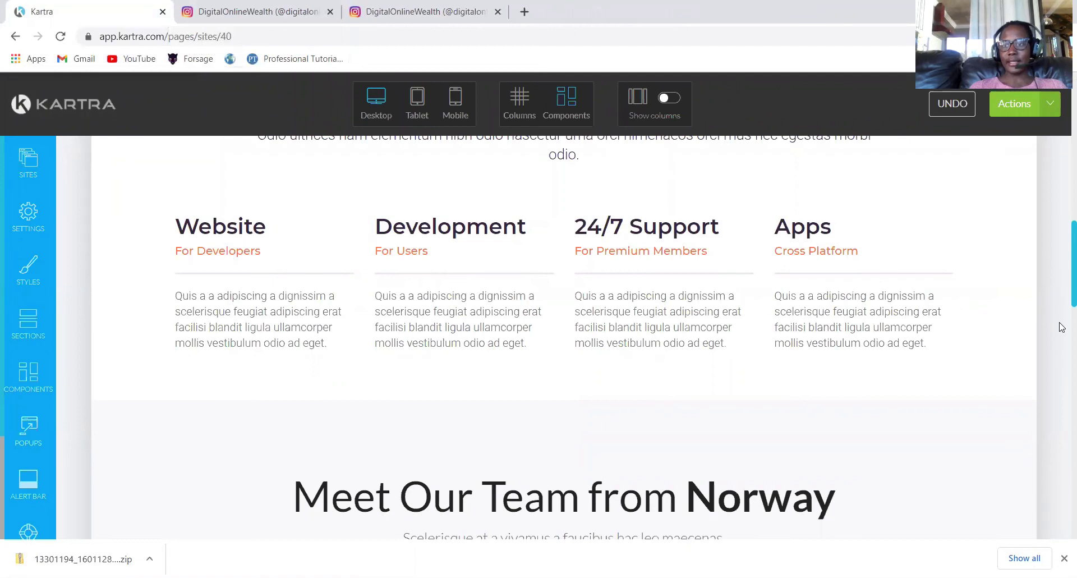
{"action": "scroll", "coordinate": [1061, 252], "scroll_direction": "up", "scroll_amount": 5}
{"action": "scroll", "coordinate": [1060, 168], "scroll_direction": "up", "scroll_amount": 5}
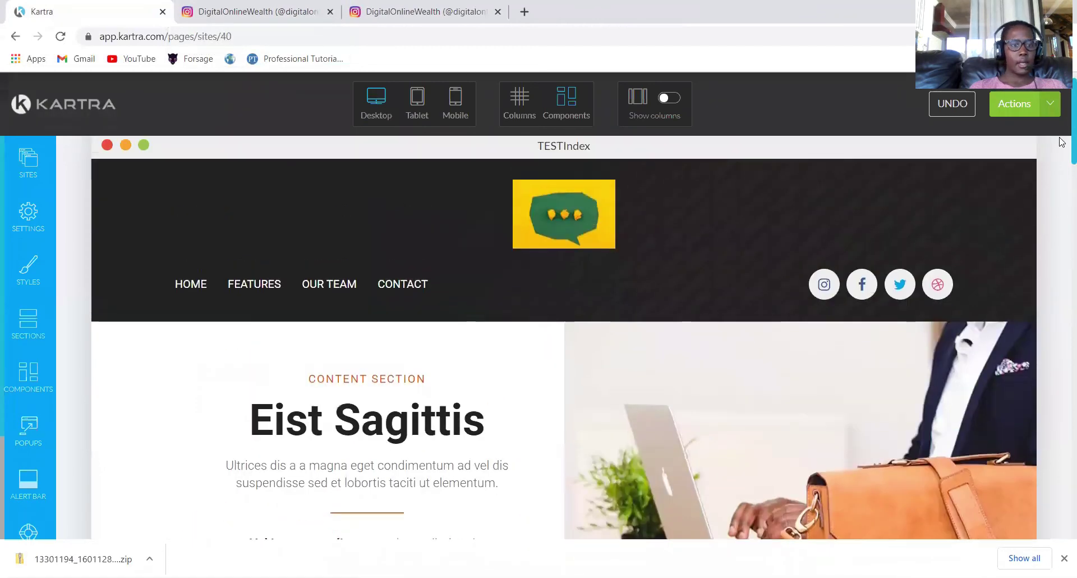